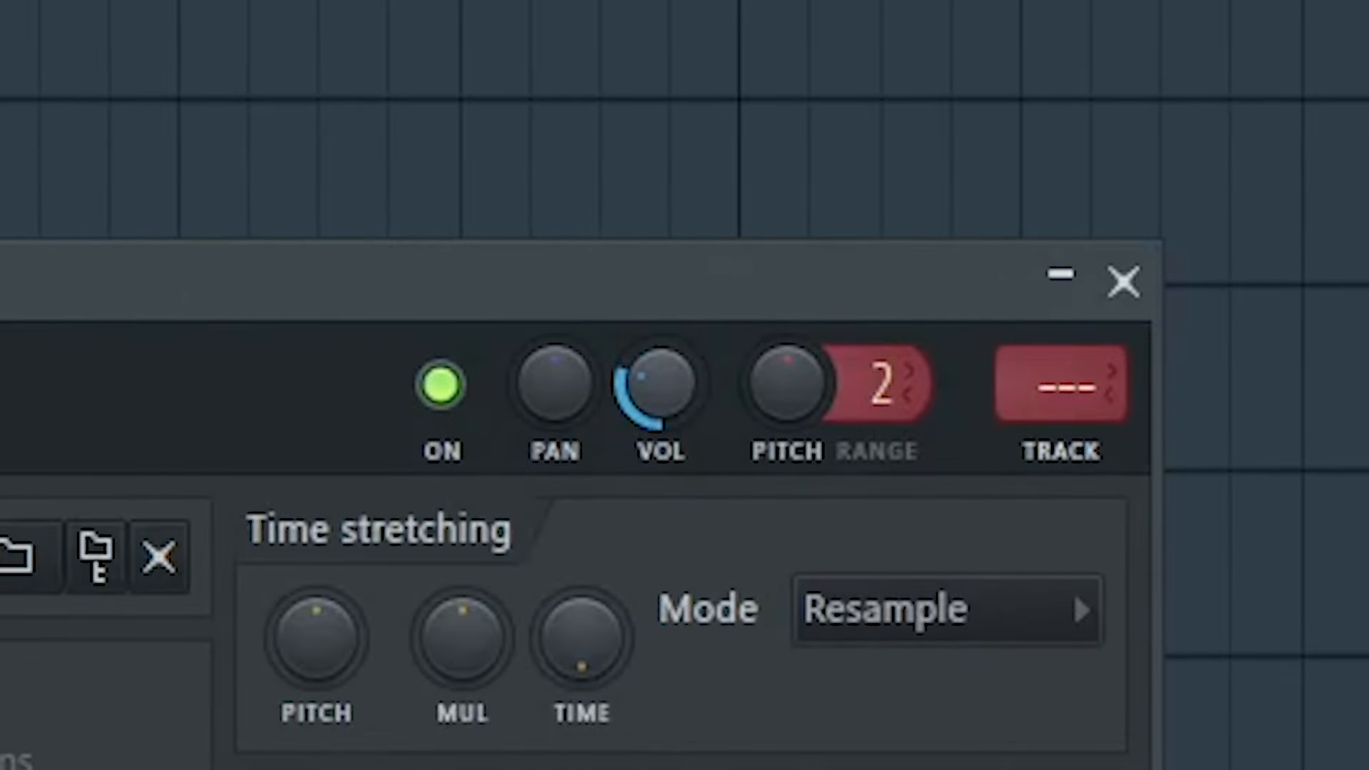
Step: Lower the clap clip's volume and repeat the clap every second beat through bar 8 on Track 2
{"action": "left_click_drag", "start_coordinate": [662, 383], "coordinate": [662, 396]}
{"action": "left_click", "coordinate": [1123, 282]}
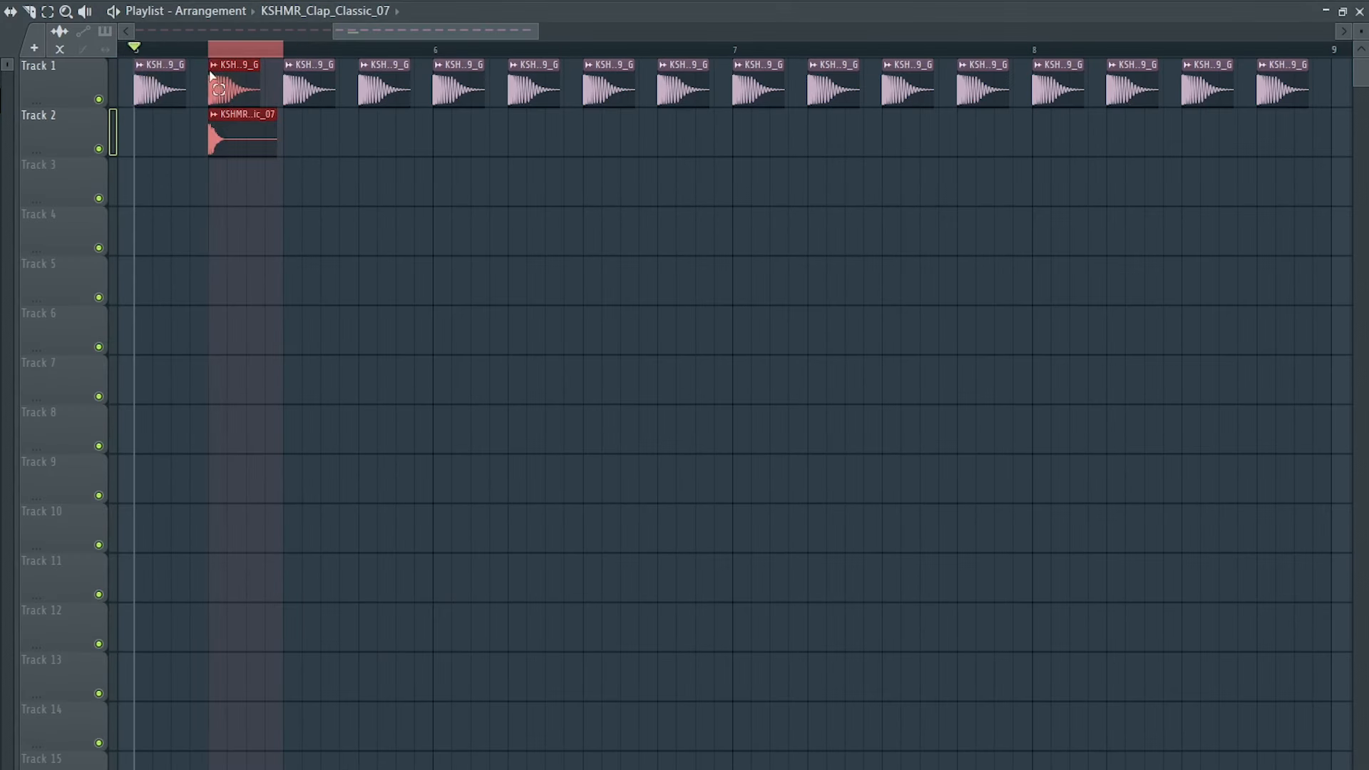
{"action": "key", "text": "ctrl+b"}
{"action": "key", "text": "ctrl+b"}
{"action": "key", "text": "ctrl+b"}
{"action": "key", "text": "ctrl+b"}
{"action": "key", "text": "ctrl+b"}
{"action": "key", "text": "ctrl+b"}
{"action": "key", "text": "ctrl+b"}
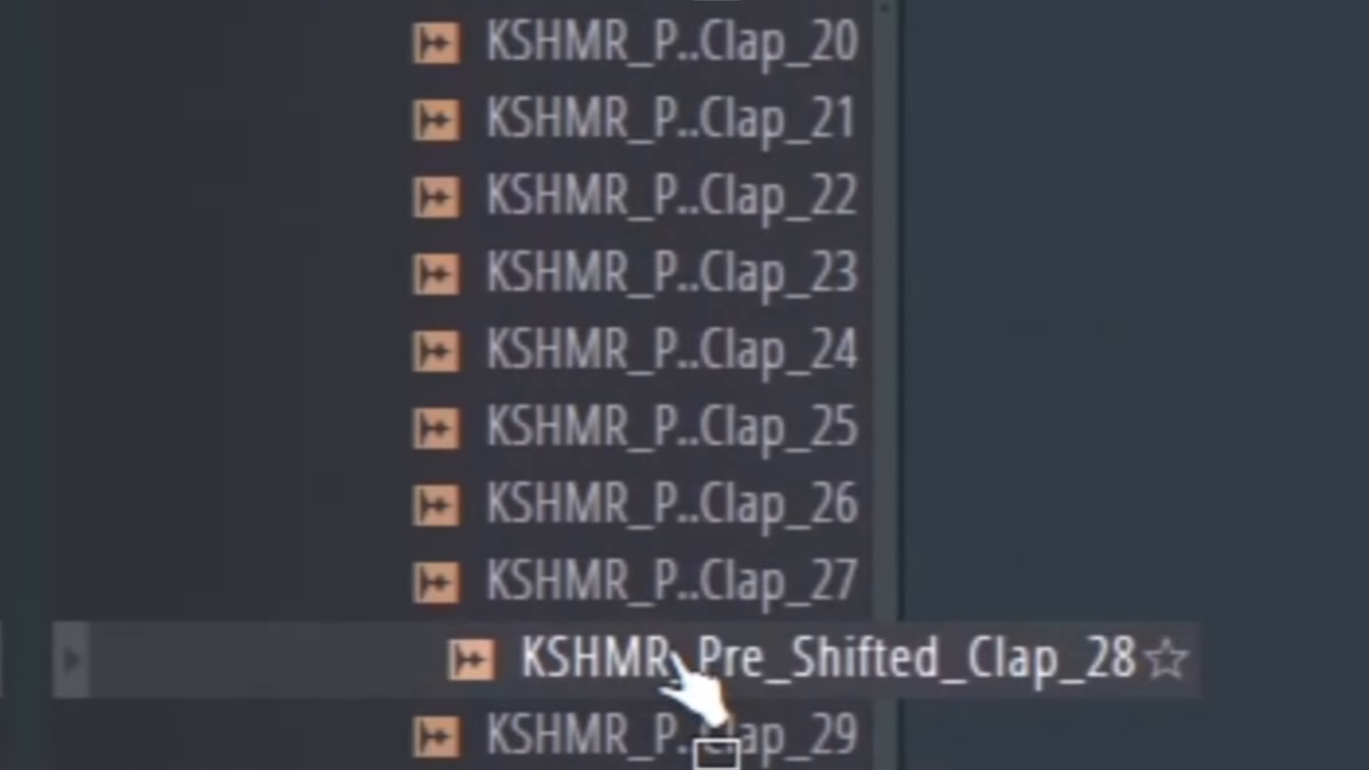
Step: Add KSHMR_Pre_Shifted_Clap_28 to Track 3 just ahead of the first Track 2 clap and lower its volume
{"action": "left_click_drag", "start_coordinate": [708, 666], "coordinate": [709, 766]}
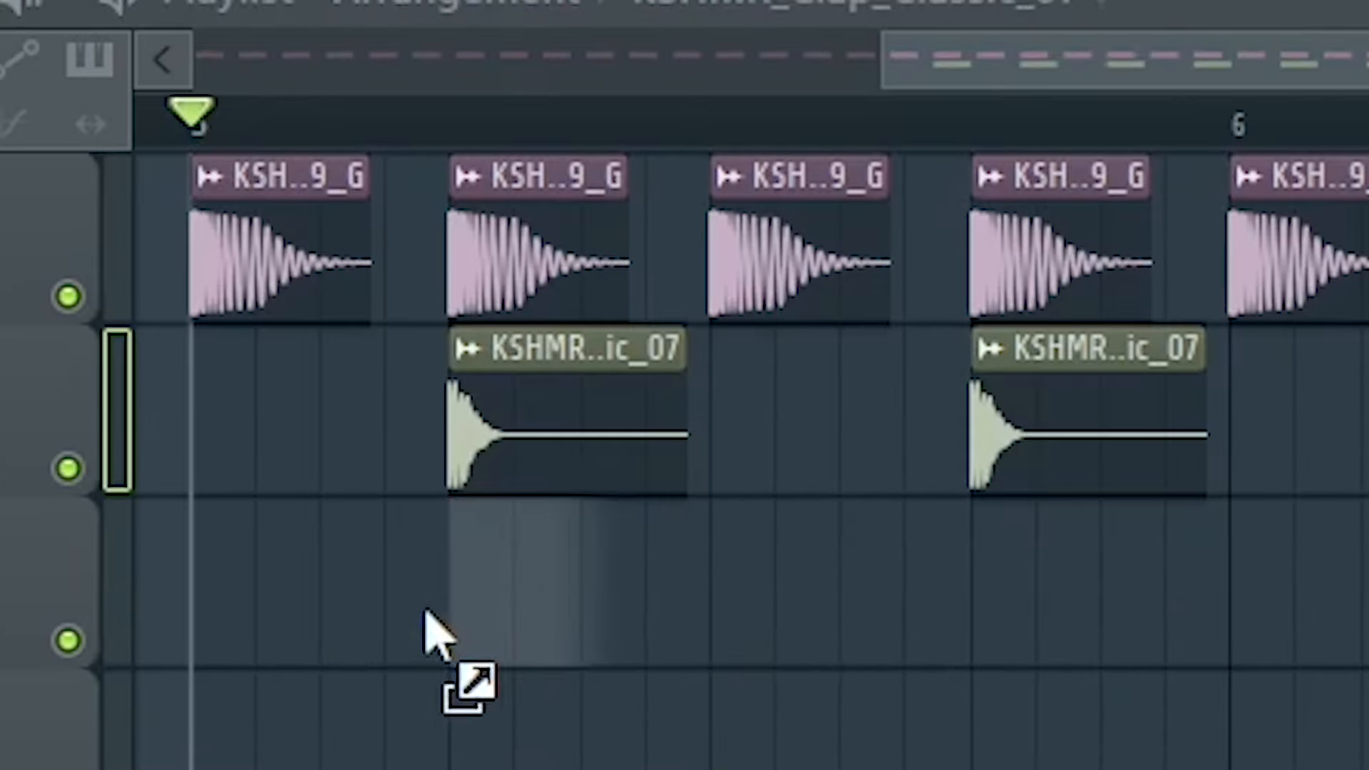
{"action": "left_click_drag", "start_coordinate": [422, 627], "coordinate": [531, 628]}
{"action": "double_click", "coordinate": [514, 631]}
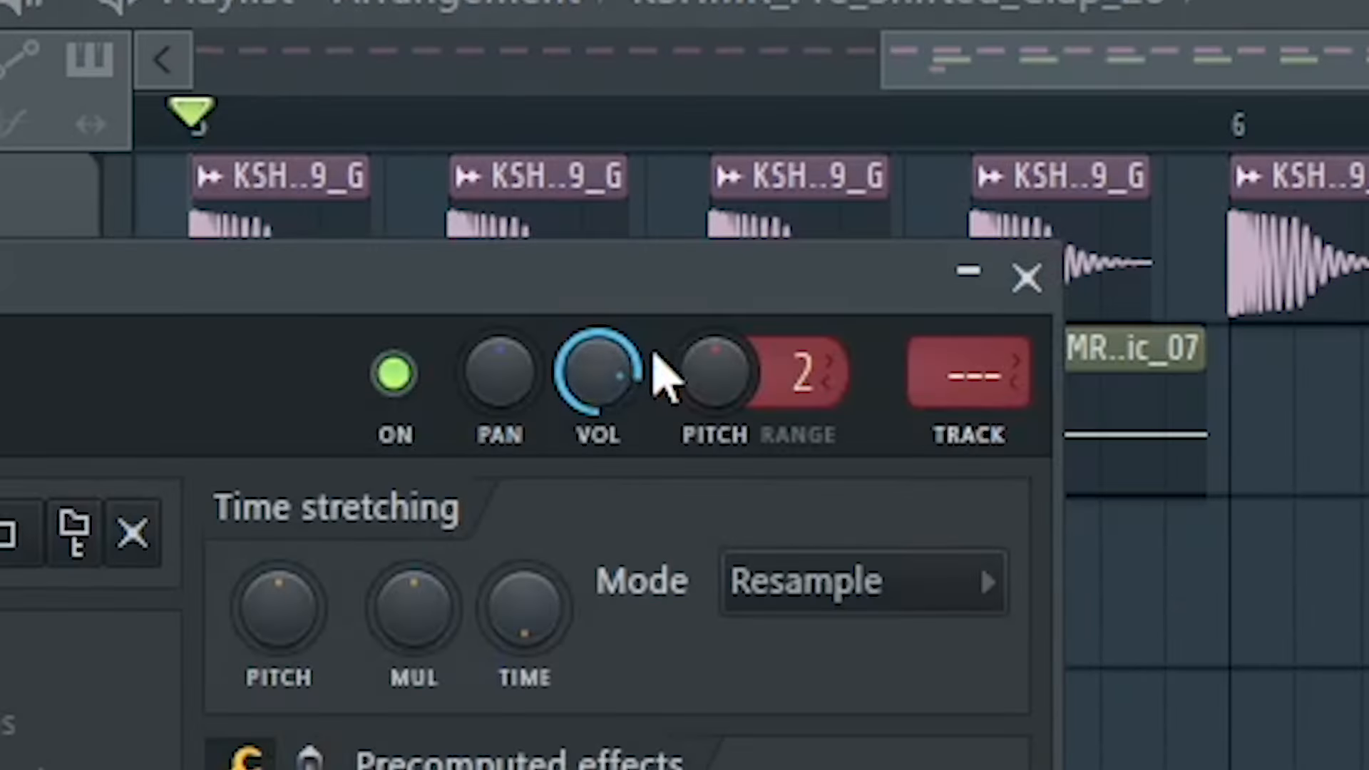
{"action": "key", "text": "space"}
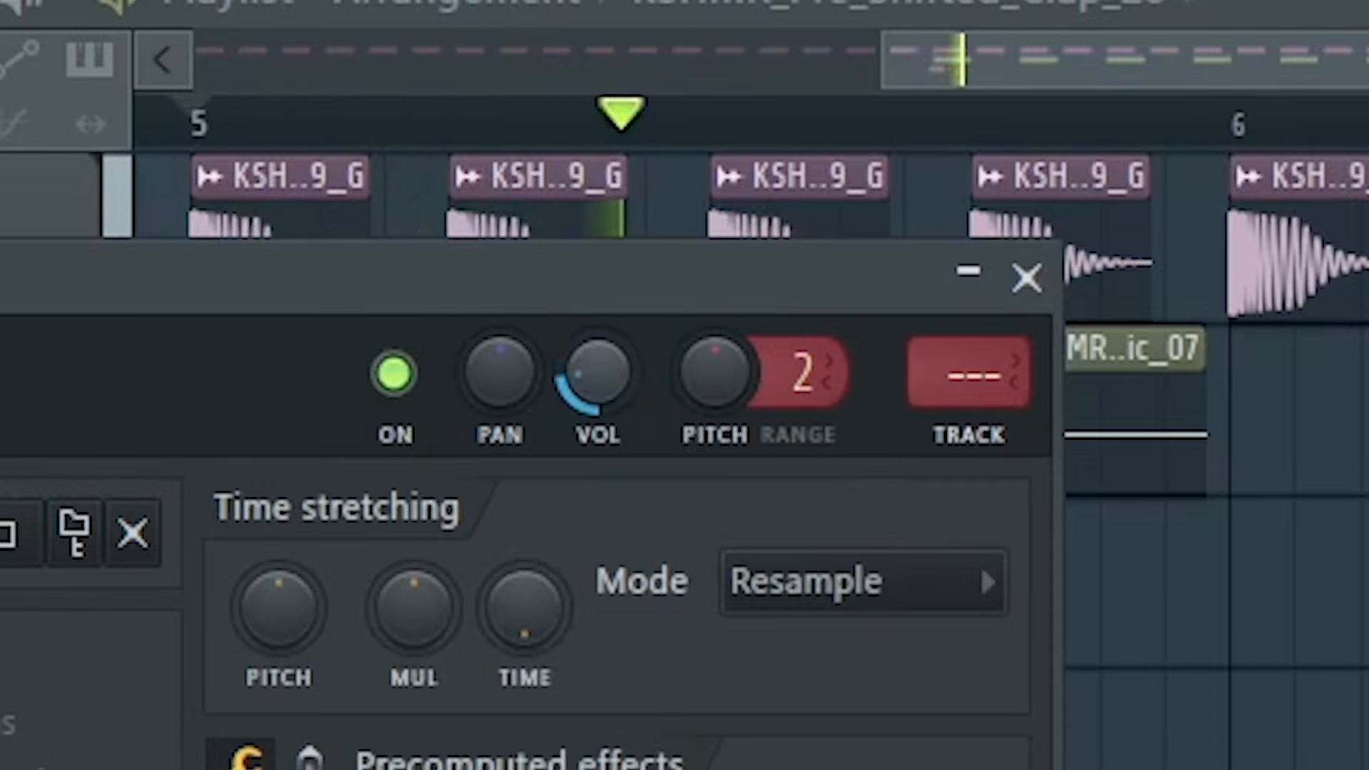
{"action": "left_click", "coordinate": [1026, 279]}
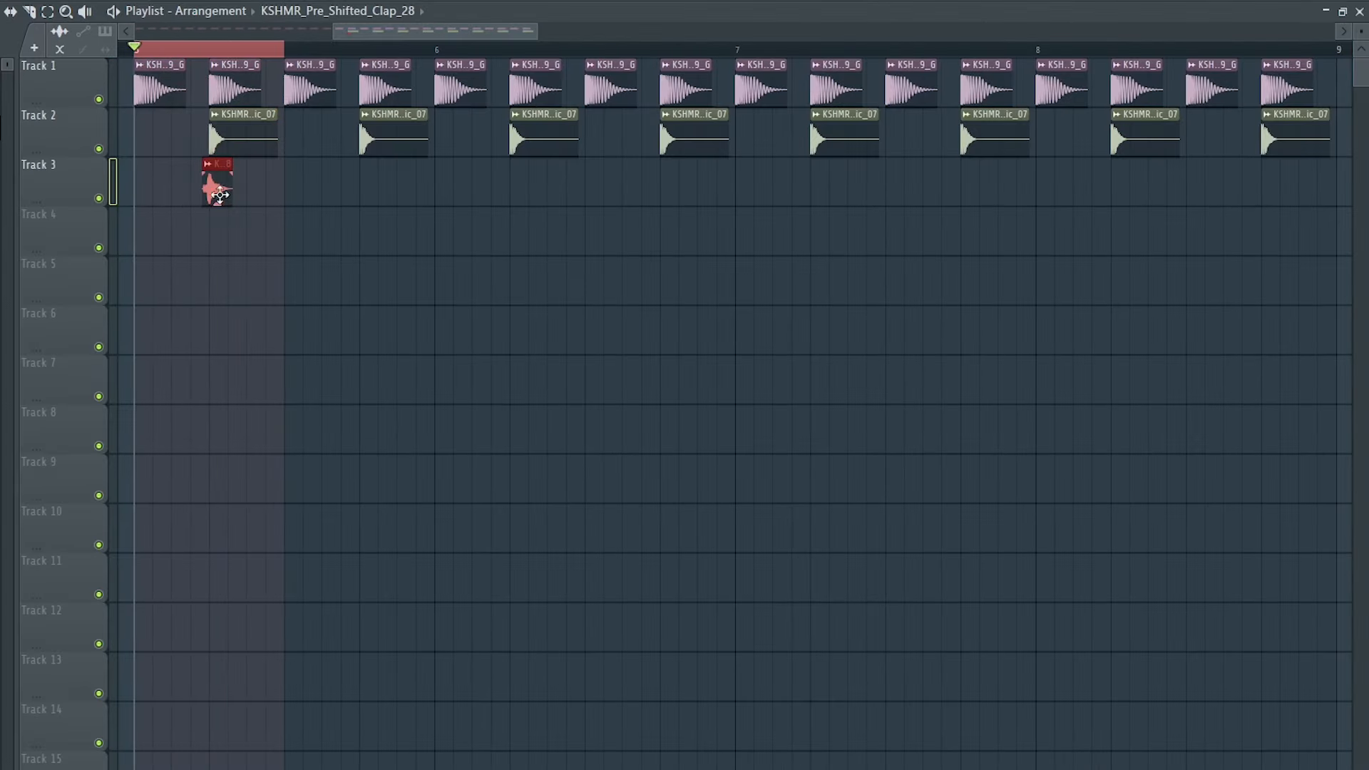
Step: Repeat the pre-shifted clap alongside every Track 2 clap through bar 8
{"action": "key", "text": "ctrl+b"}
{"action": "key", "text": "ctrl+b"}
{"action": "key", "text": "ctrl+b"}
{"action": "key", "text": "ctrl+b"}
{"action": "key", "text": "ctrl+b"}
{"action": "key", "text": "ctrl+b"}
{"action": "key", "text": "ctrl+b"}
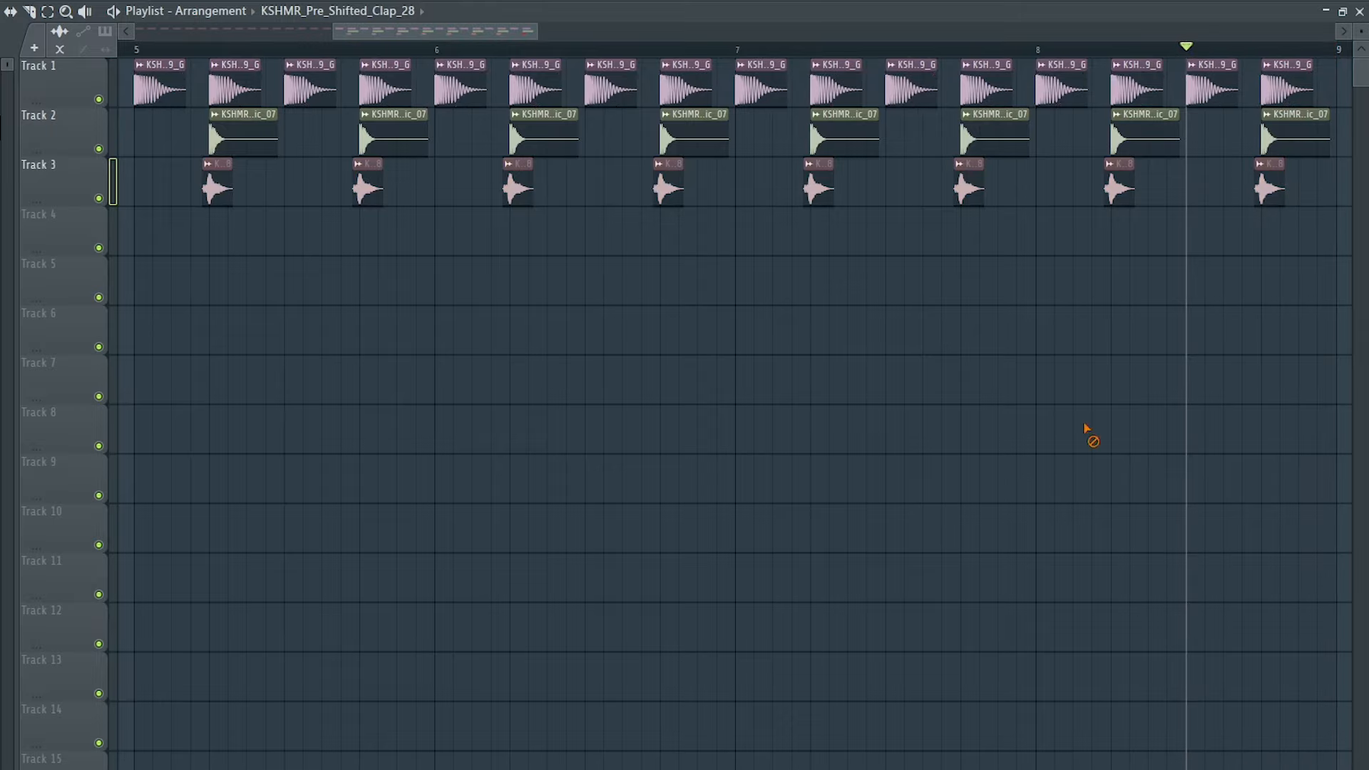
Step: Duplicate the four-bar kick and clap section from bar 5 twice, filling bars 9 to 16, and move the playback position to bar 13
{"action": "left_click_drag", "start_coordinate": [1337, 48], "coordinate": [235, 56]}
{"action": "key", "text": "ctrl+b"}
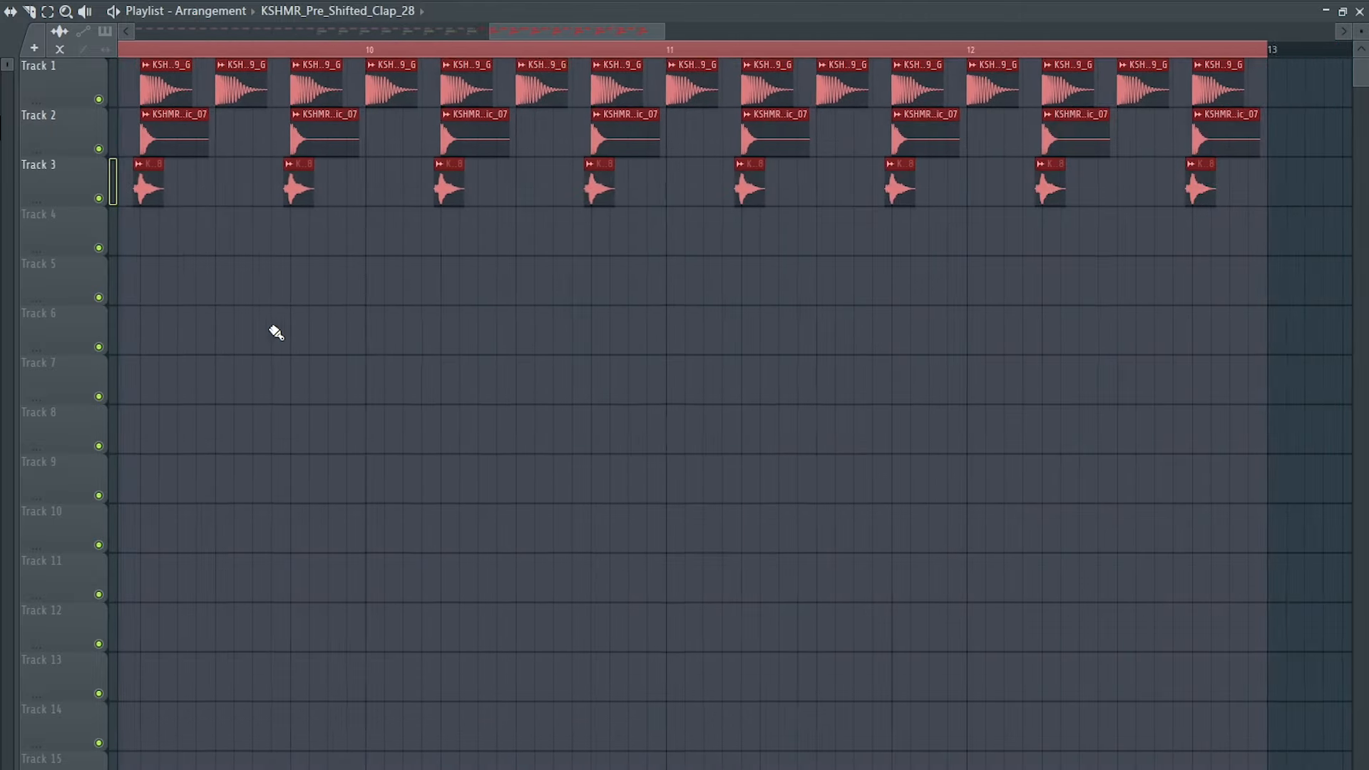
{"action": "key", "text": "ctrl+b"}
{"action": "scroll", "coordinate": [596, 416], "scroll_direction": "down", "scroll_amount": 5}
{"action": "scroll", "coordinate": [1123, 360], "scroll_direction": "up", "scroll_amount": 1}
{"action": "left_click_drag", "start_coordinate": [1034, 52], "coordinate": [1038, 52]}
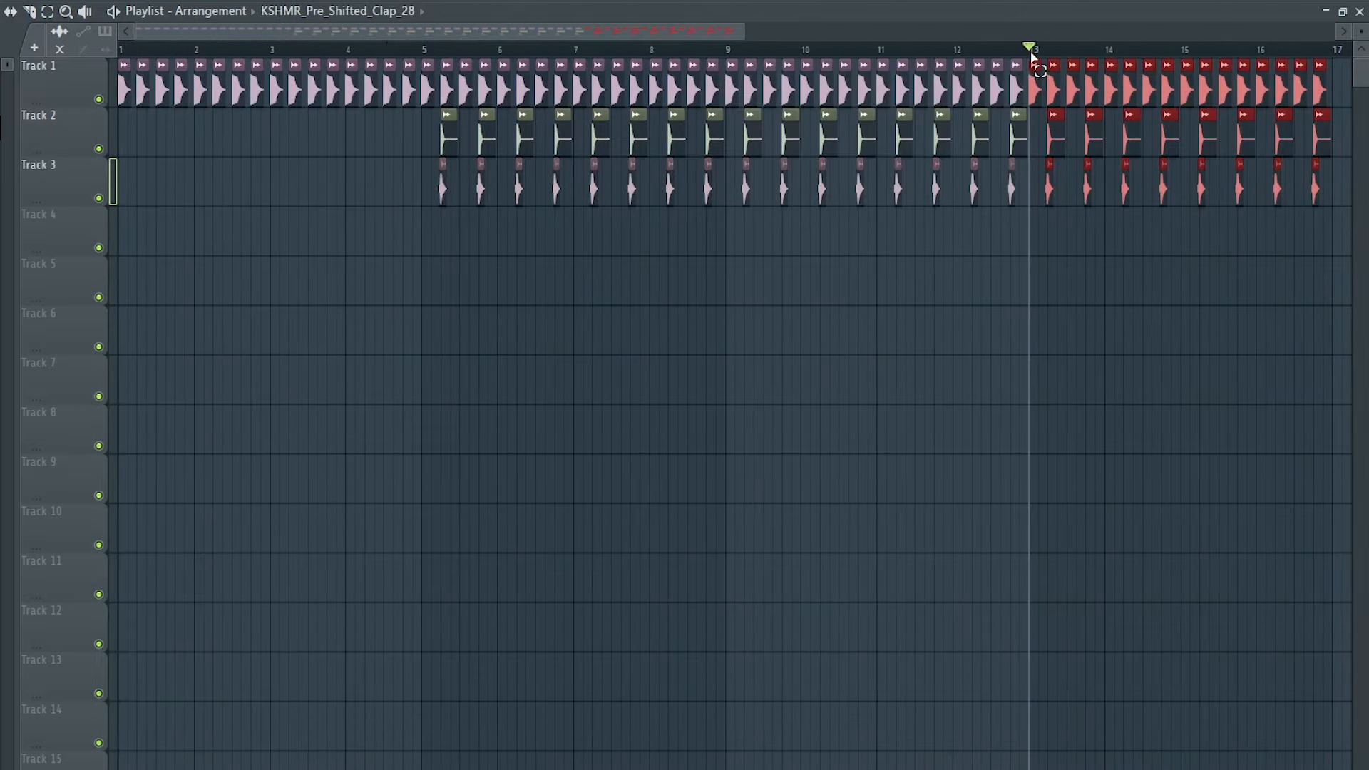
{"action": "left_click", "coordinate": [1031, 54]}
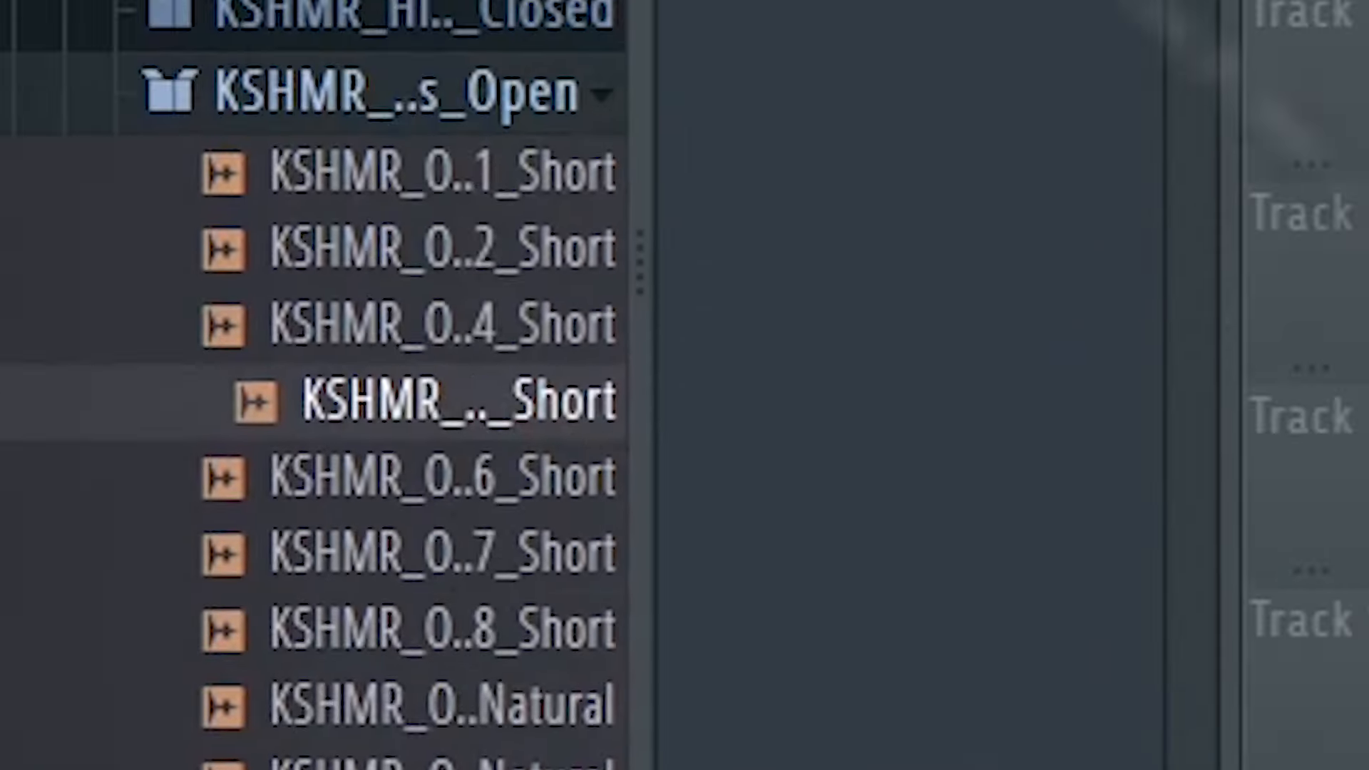
Step: Add KSHMR_Open_Hat_05_Short to Track 4 on the first offbeat of bar 9 and lower its volume
{"action": "left_click_drag", "start_coordinate": [456, 401], "coordinate": [328, 692]}
{"action": "double_click", "coordinate": [345, 686]}
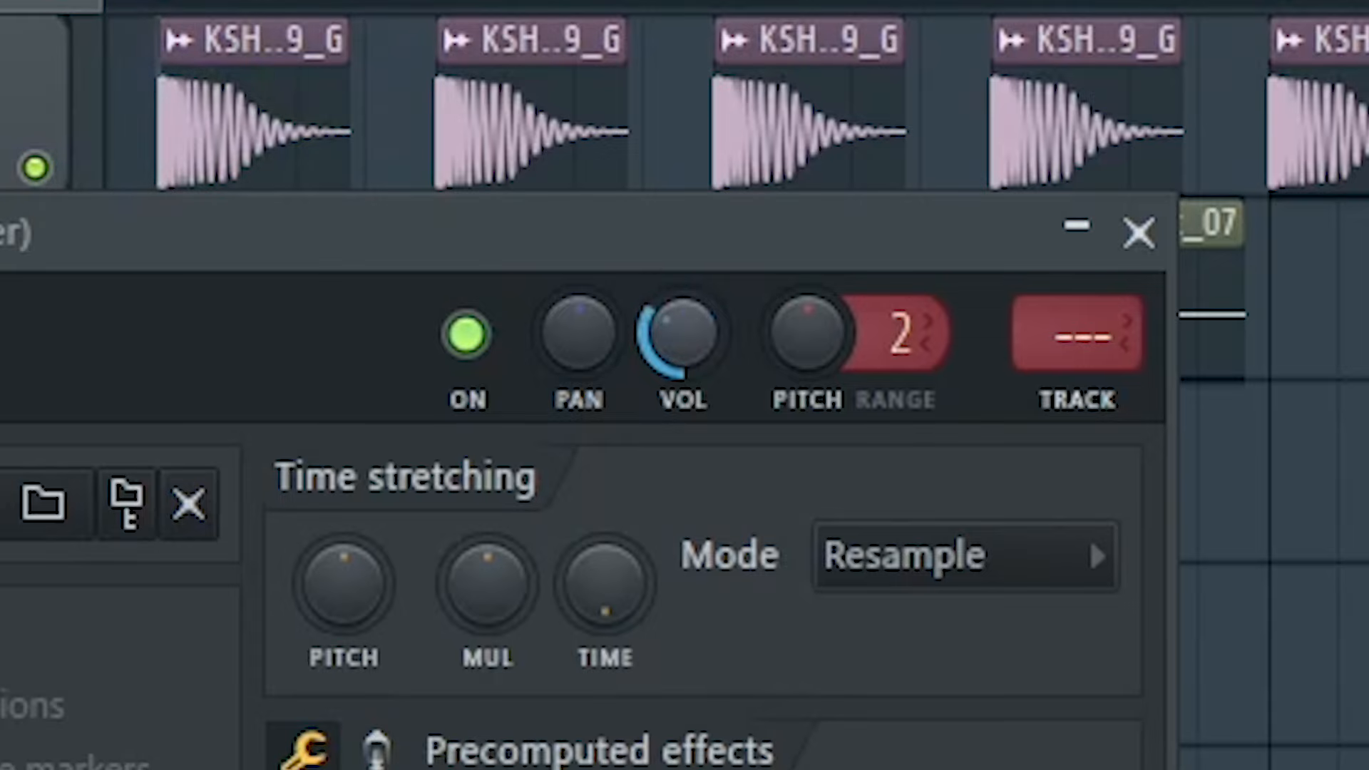
{"action": "left_click", "coordinate": [1136, 235]}
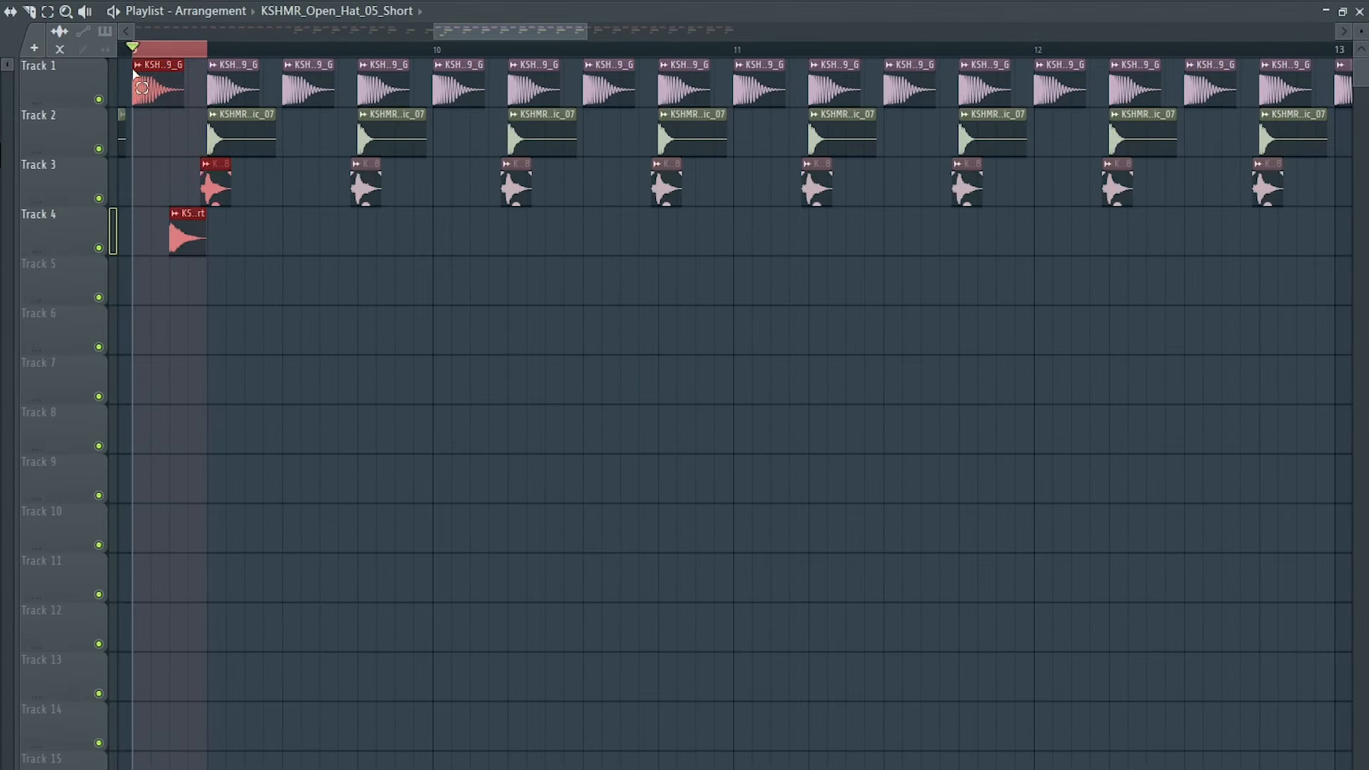
Step: Repeat the open hat on every offbeat along Track 4 from bar 9 onward
{"action": "left_click_drag", "start_coordinate": [307, 303], "coordinate": [170, 209]}
{"action": "key", "text": "ctrl+b"}
{"action": "key", "text": "ctrl+b"}
{"action": "key", "text": "ctrl+b"}
{"action": "key", "text": "ctrl+b"}
{"action": "key", "text": "ctrl+b"}
{"action": "key", "text": "ctrl+b"}
{"action": "key", "text": "ctrl+b"}
{"action": "key", "text": "ctrl+b"}
{"action": "key", "text": "ctrl+b"}
{"action": "key", "text": "ctrl+b"}
{"action": "key", "text": "ctrl+b"}
{"action": "key", "text": "ctrl+b"}
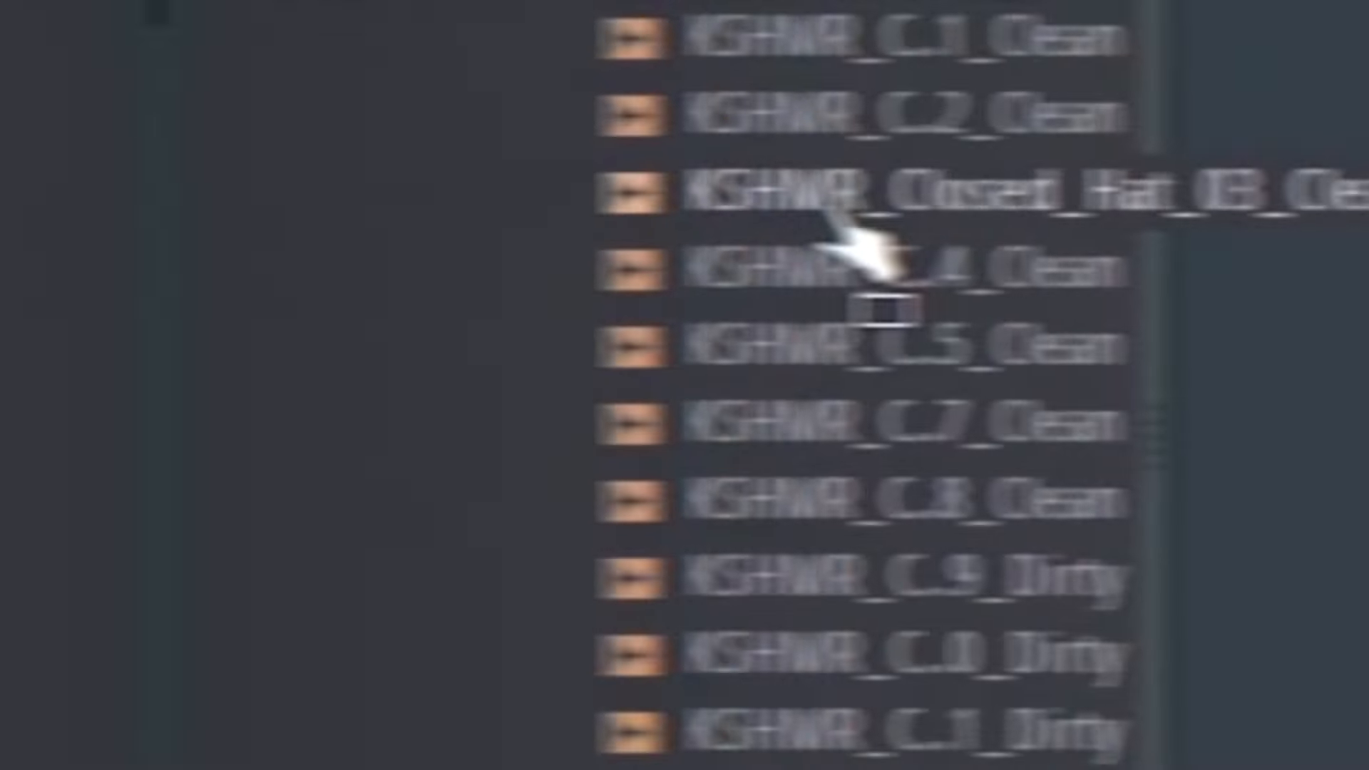
Step: Load the KSHMR_Closed_Hat_03_Clean sample into the Closed Hi-Hats pattern, fill all 16 of its steps, and play it back
{"action": "left_click_drag", "start_coordinate": [840, 230], "coordinate": [765, 324]}
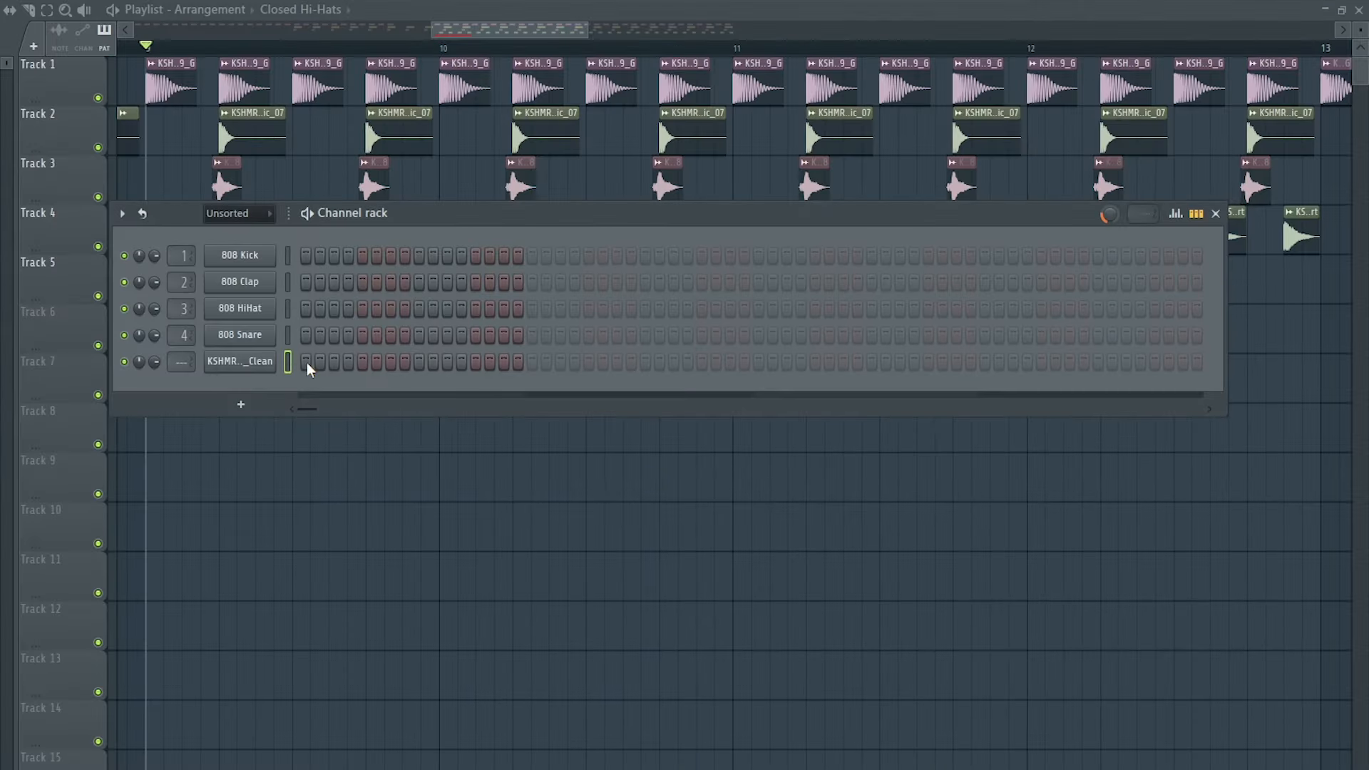
{"action": "left_click_drag", "start_coordinate": [306, 362], "coordinate": [410, 362]}
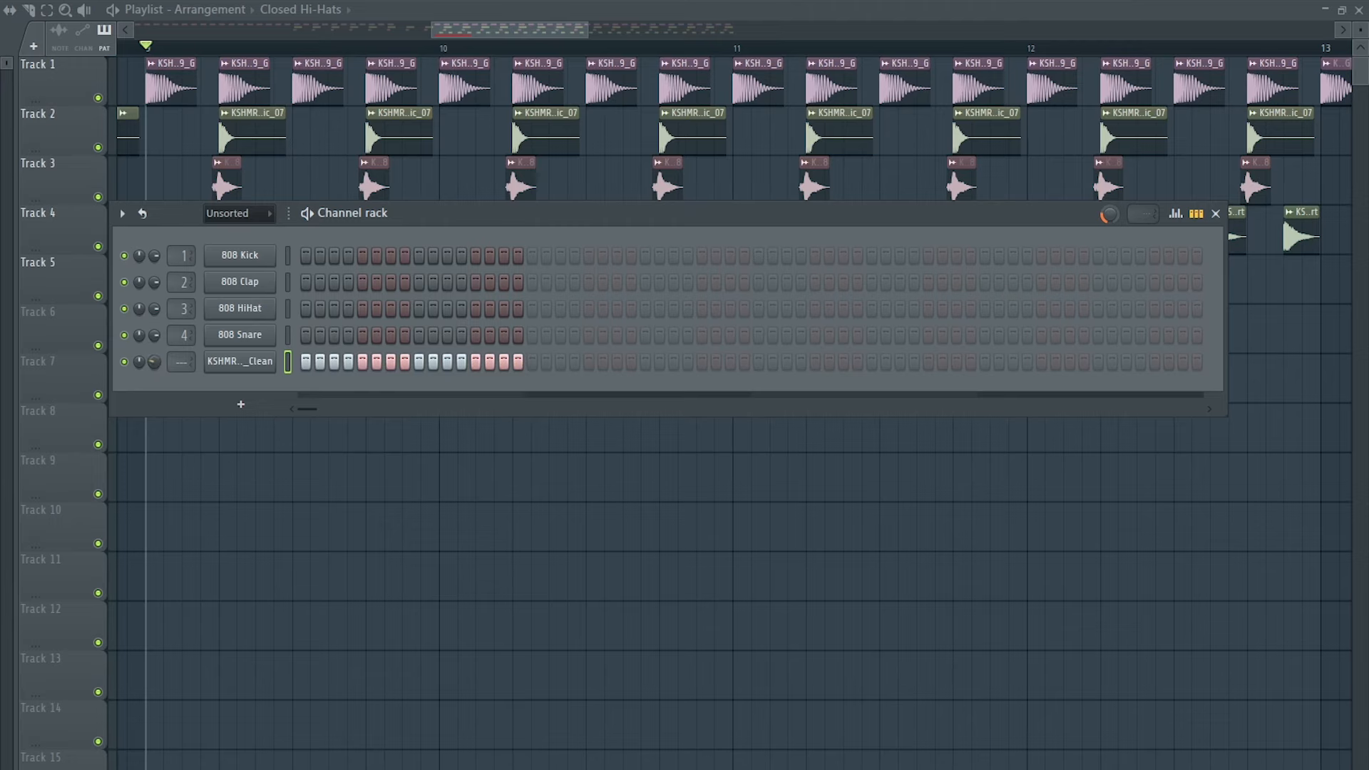
{"action": "key", "text": "space"}
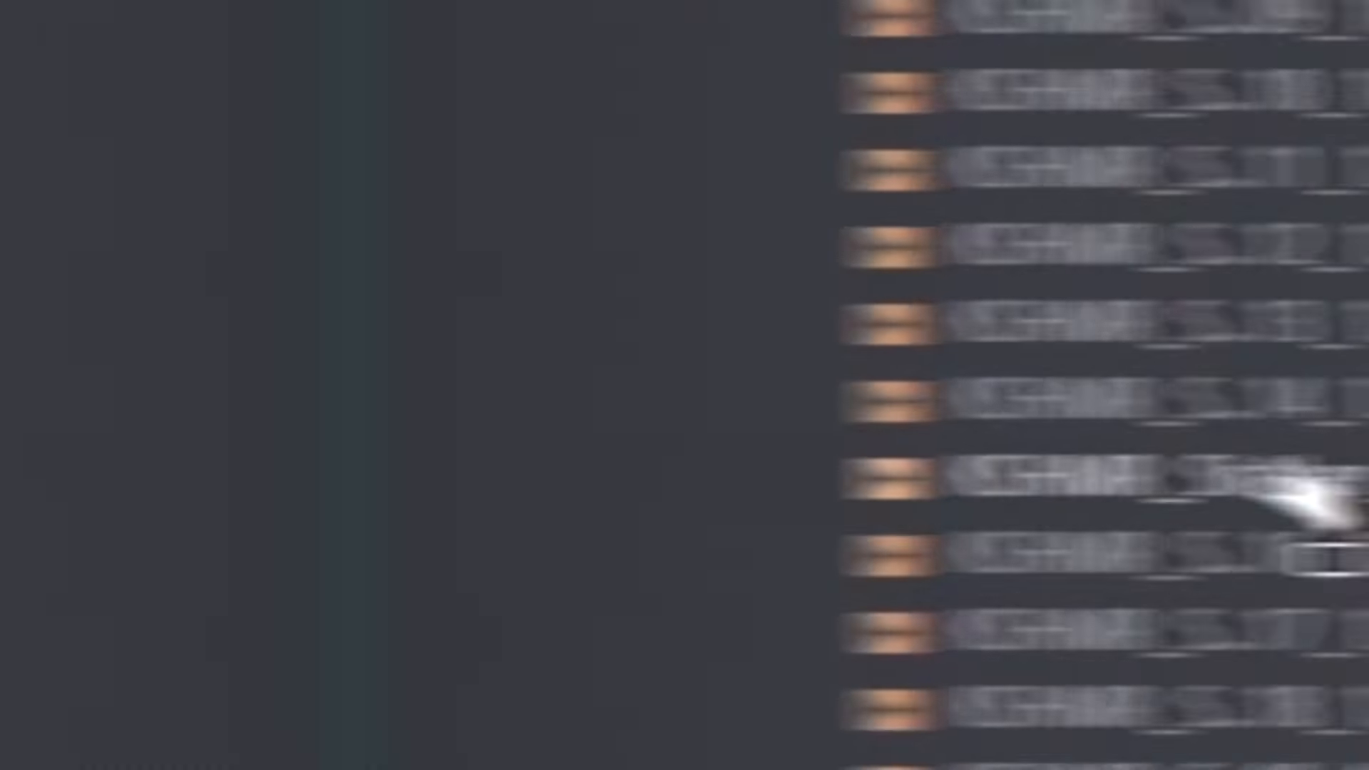
Step: Add KSHMR_Shaker_Loop_14_128 to Track 6 at bar 9 and fit it to two bars using the Stretch time-stretching mode
{"action": "left_click_drag", "start_coordinate": [653, 403], "coordinate": [156, 339]}
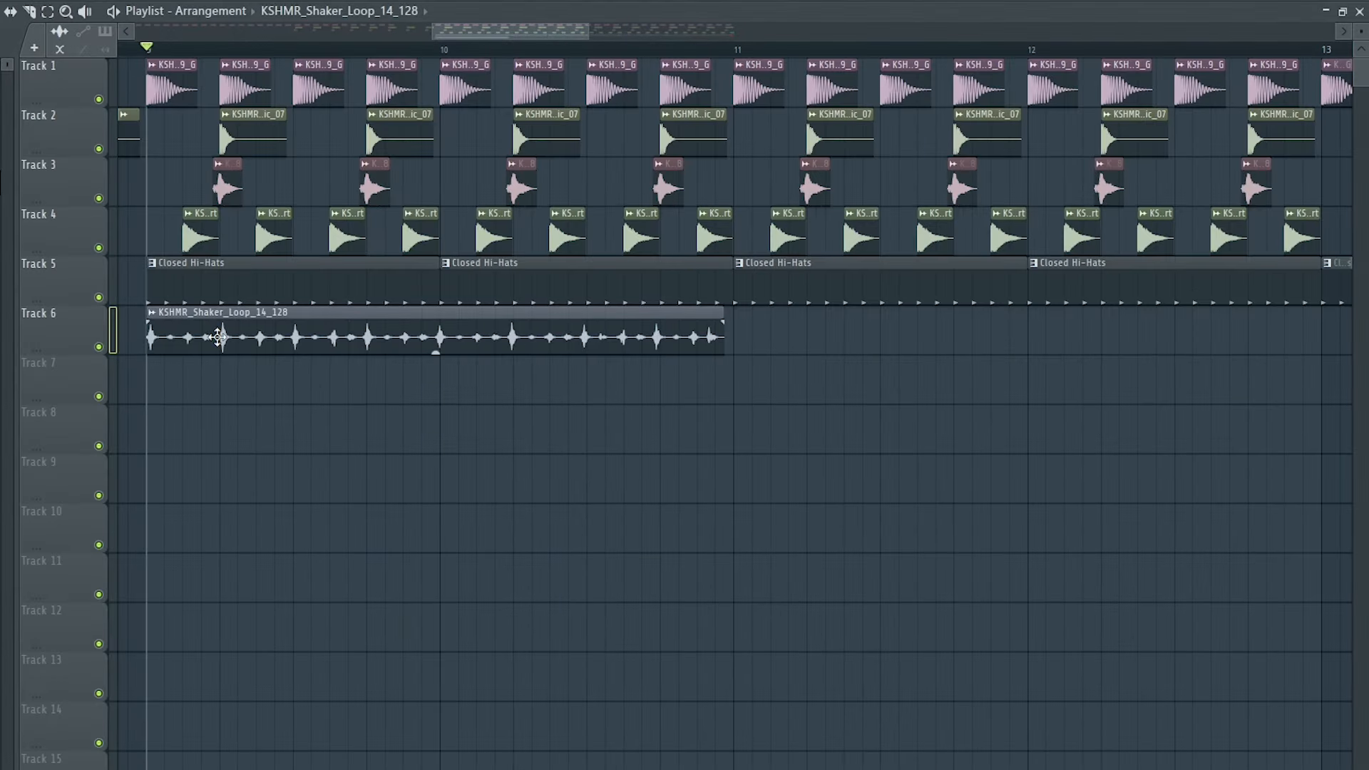
{"action": "double_click", "coordinate": [226, 337]}
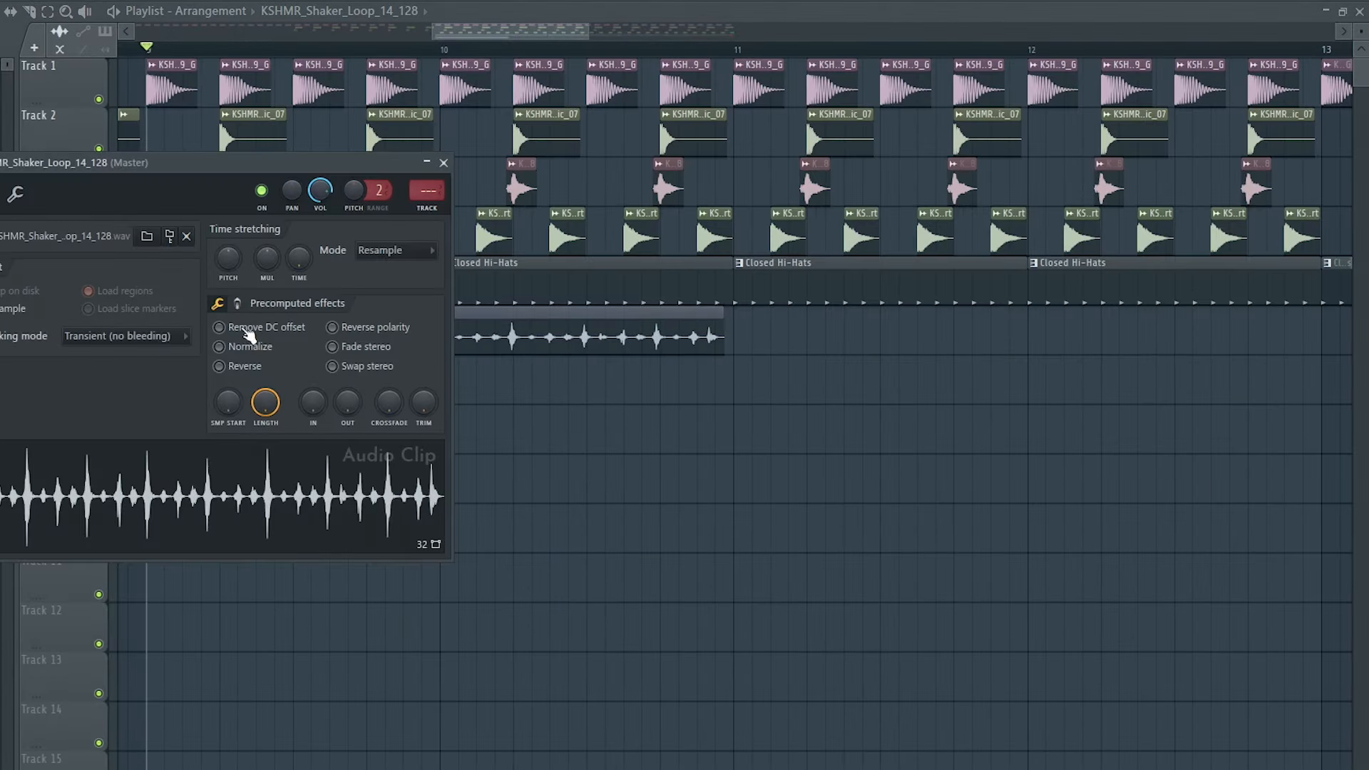
{"action": "left_click", "coordinate": [403, 249]}
{"action": "left_click", "coordinate": [372, 303]}
{"action": "left_click_drag", "start_coordinate": [297, 264], "coordinate": [297, 256]}
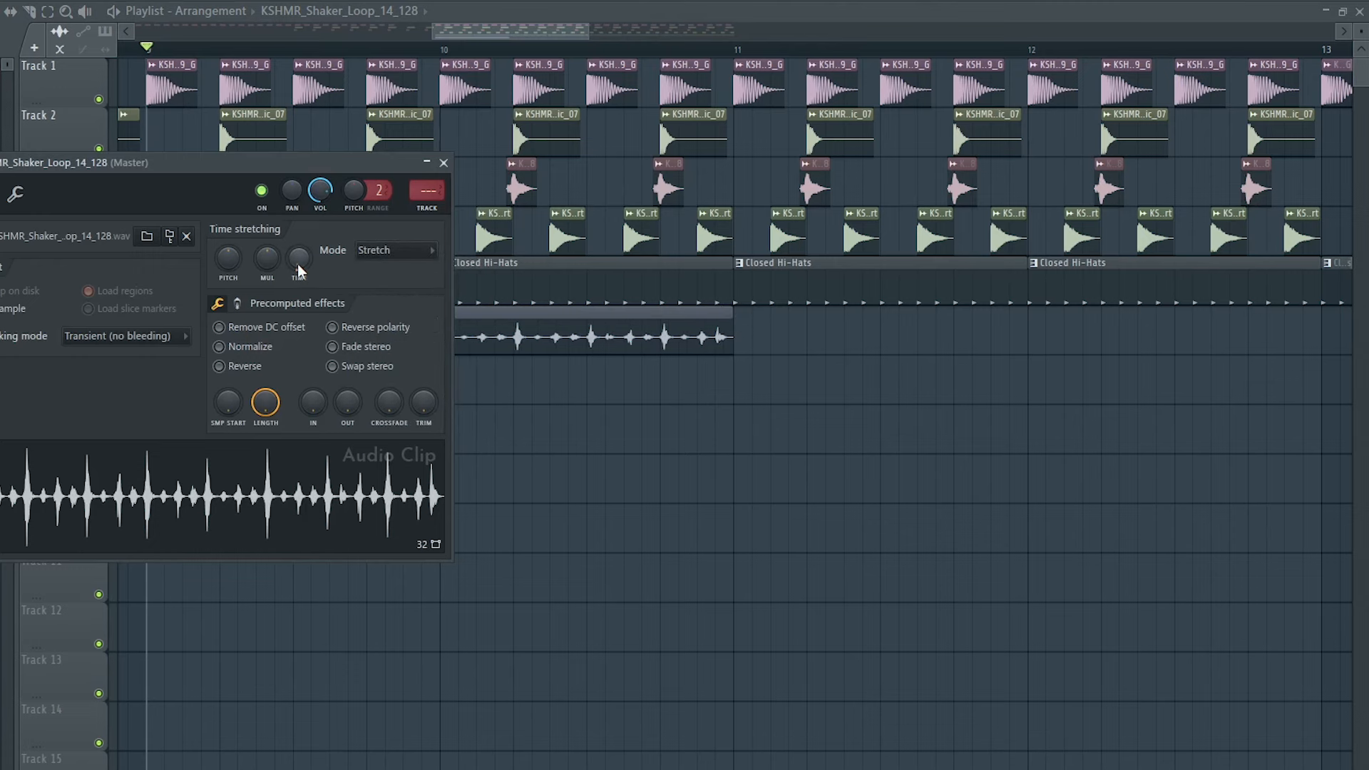
Step: Lower the shaker loop's volume and duplicate the clip right after itself on Track 6
{"action": "left_click_drag", "start_coordinate": [320, 190], "coordinate": [319, 246]}
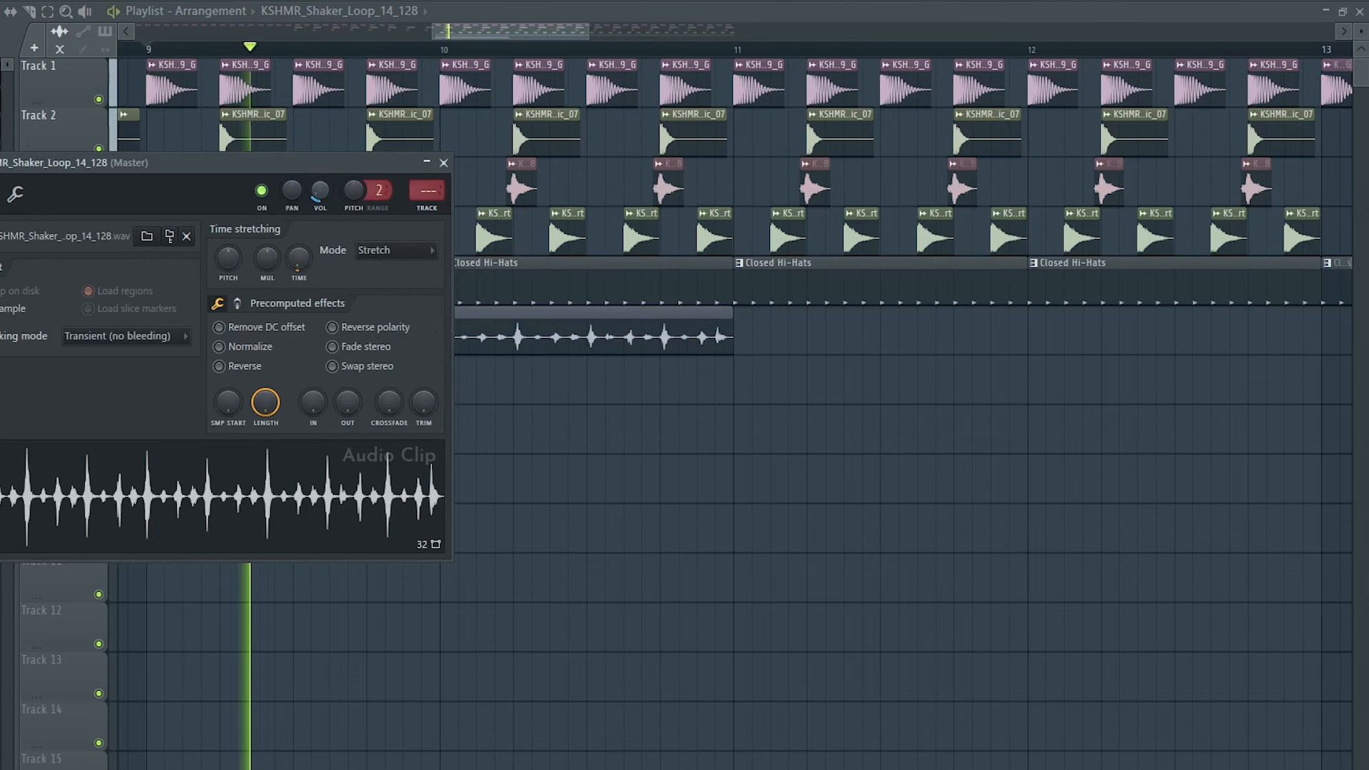
{"action": "left_click", "coordinate": [443, 163]}
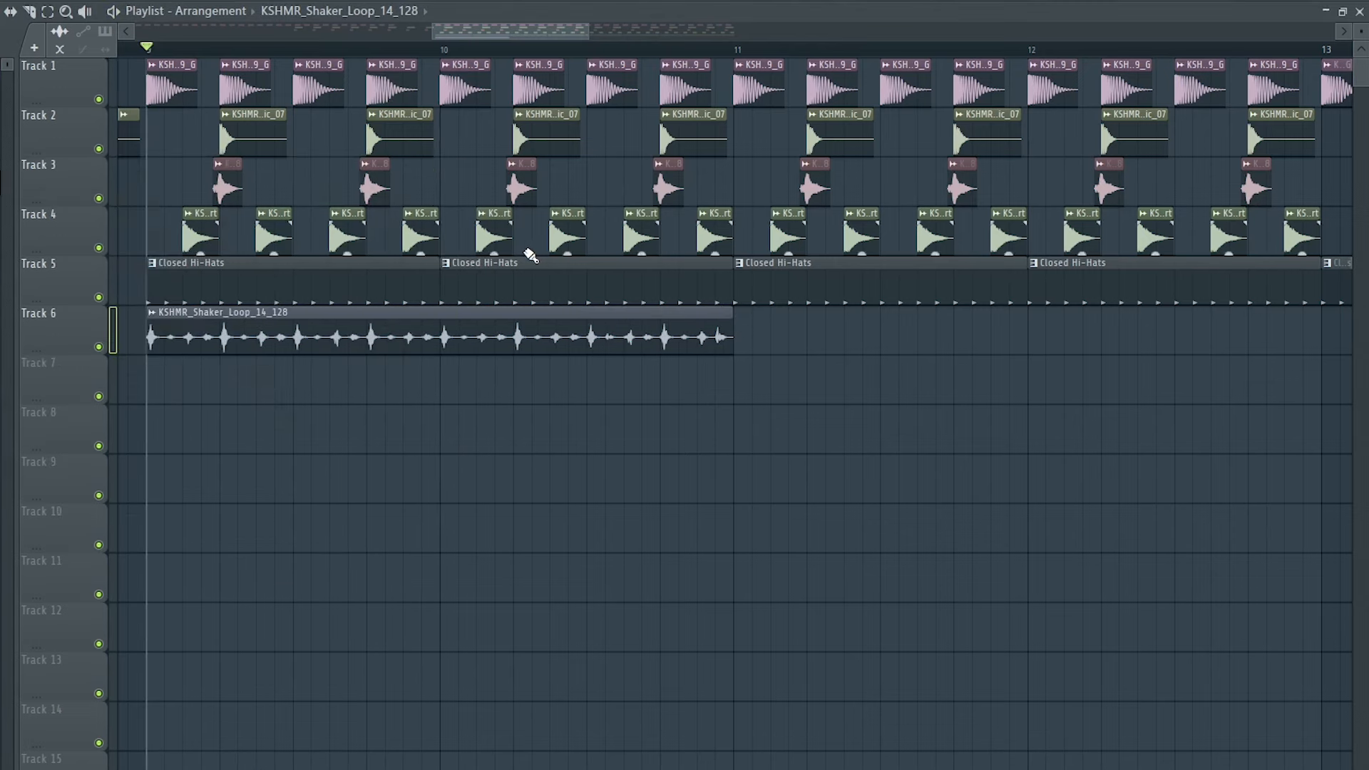
{"action": "left_click_drag", "start_coordinate": [813, 306], "coordinate": [620, 354]}
{"action": "key", "text": "ctrl+b"}
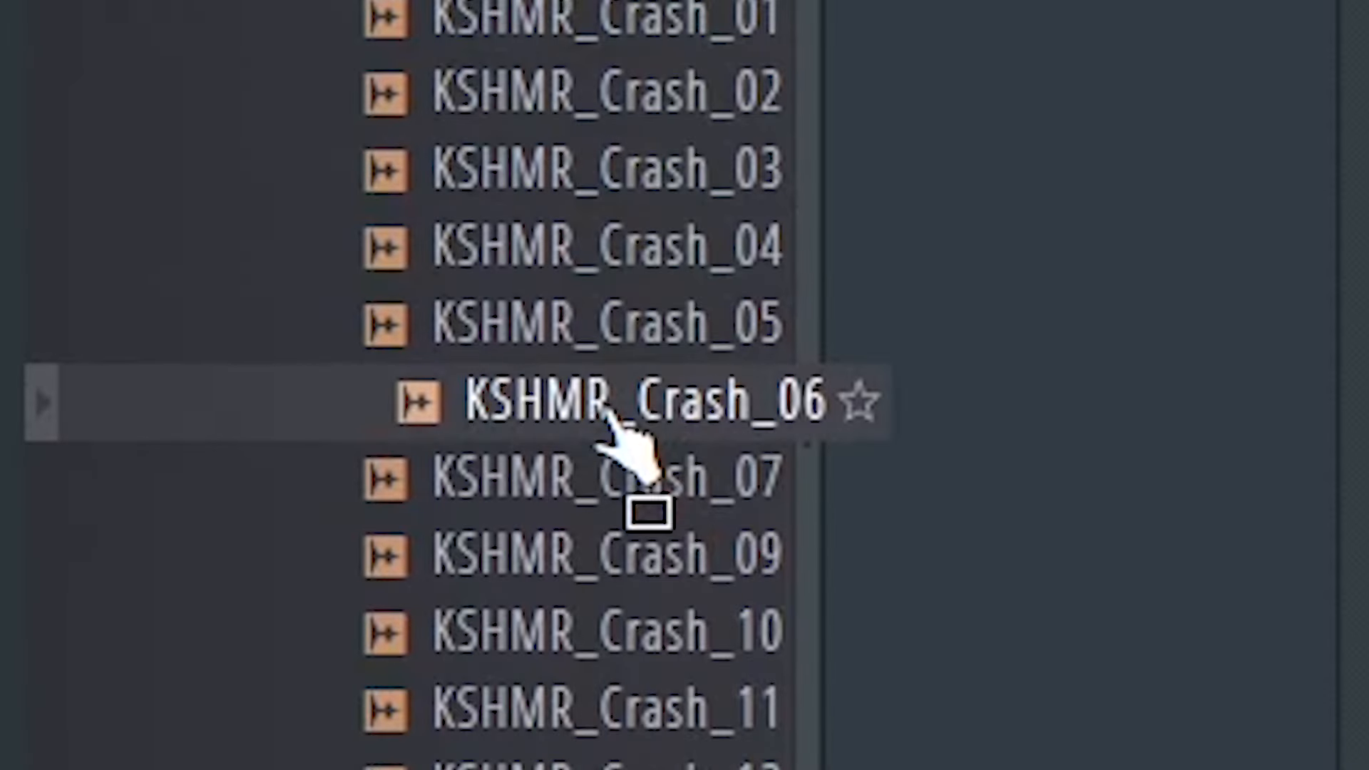
Step: Add the KSHMR_Crash_06 sample to the playlist and open its channel settings
{"action": "left_click_drag", "start_coordinate": [608, 418], "coordinate": [175, 378]}
{"action": "double_click", "coordinate": [250, 372]}
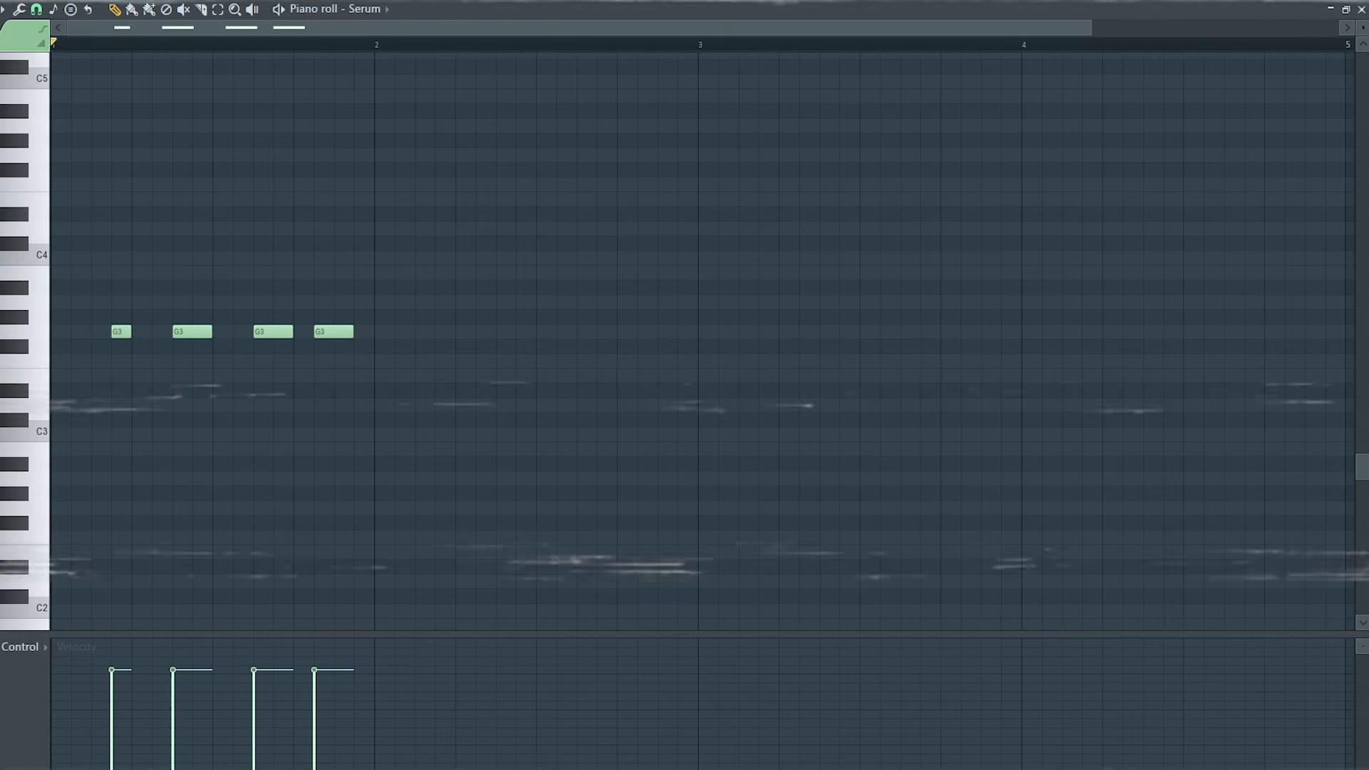
Step: Play back the Serum pattern and continue its melody with A3 notes in bar 4
{"action": "key", "text": "space"}
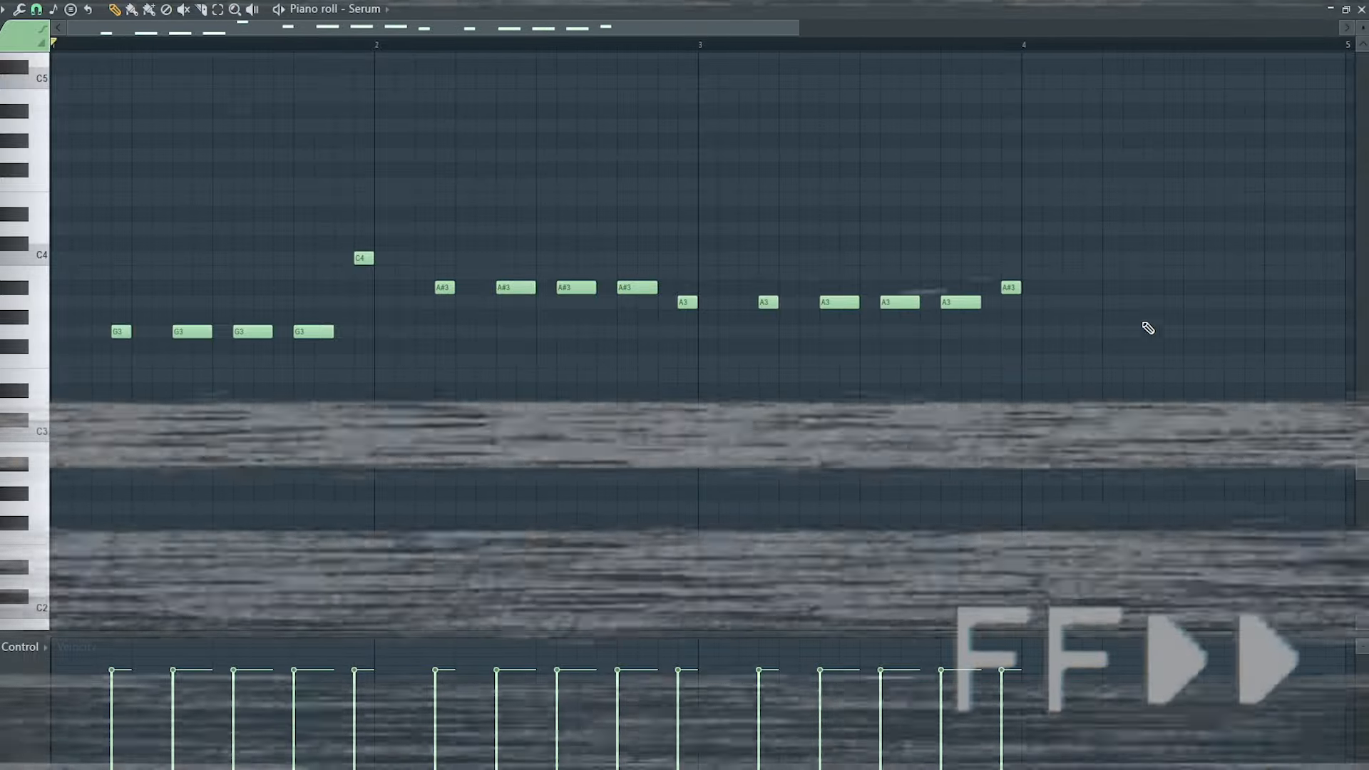
{"action": "left_click", "coordinate": [1148, 302]}
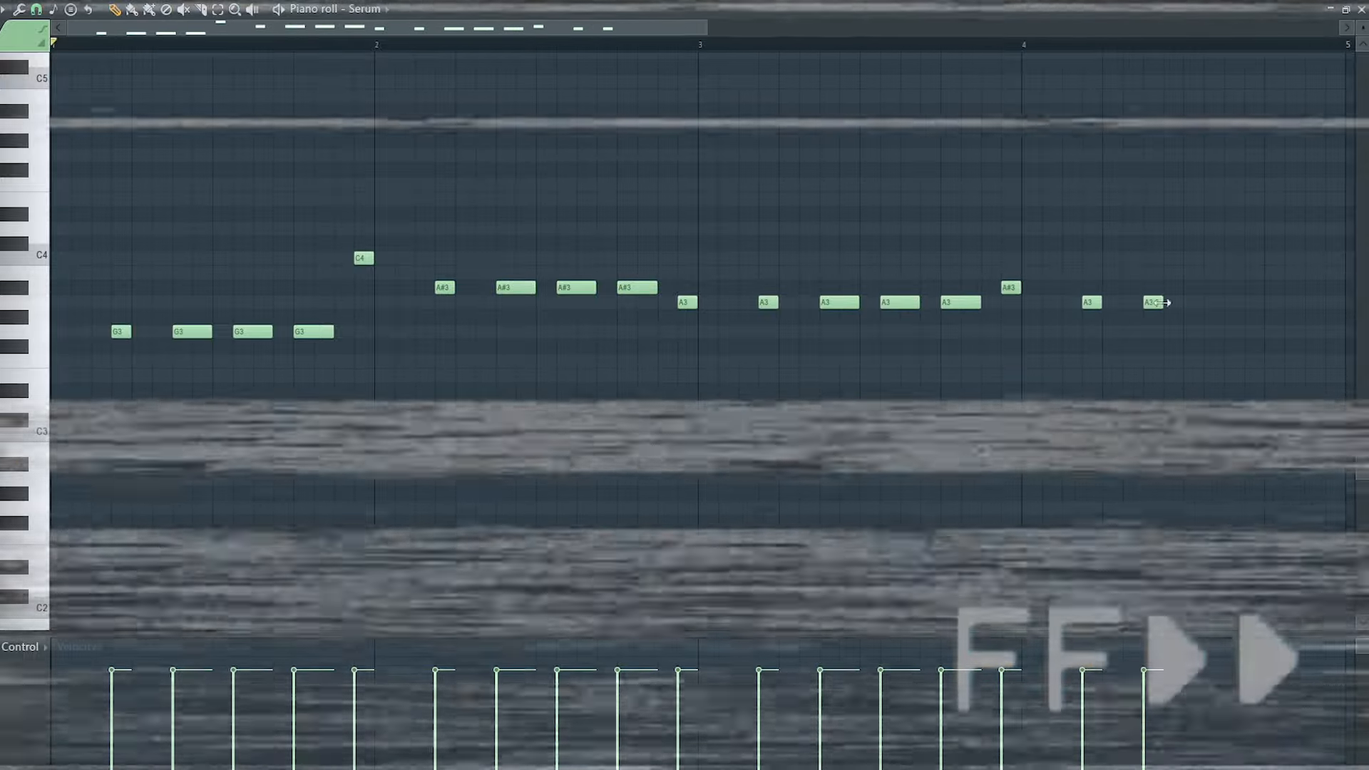
{"action": "left_click", "coordinate": [1209, 303]}
Step: Set the piano roll snap to 1/6 beat and fill the last beat of bar 4 with three back-to-back G3 notes
{"action": "left_click", "coordinate": [37, 8]}
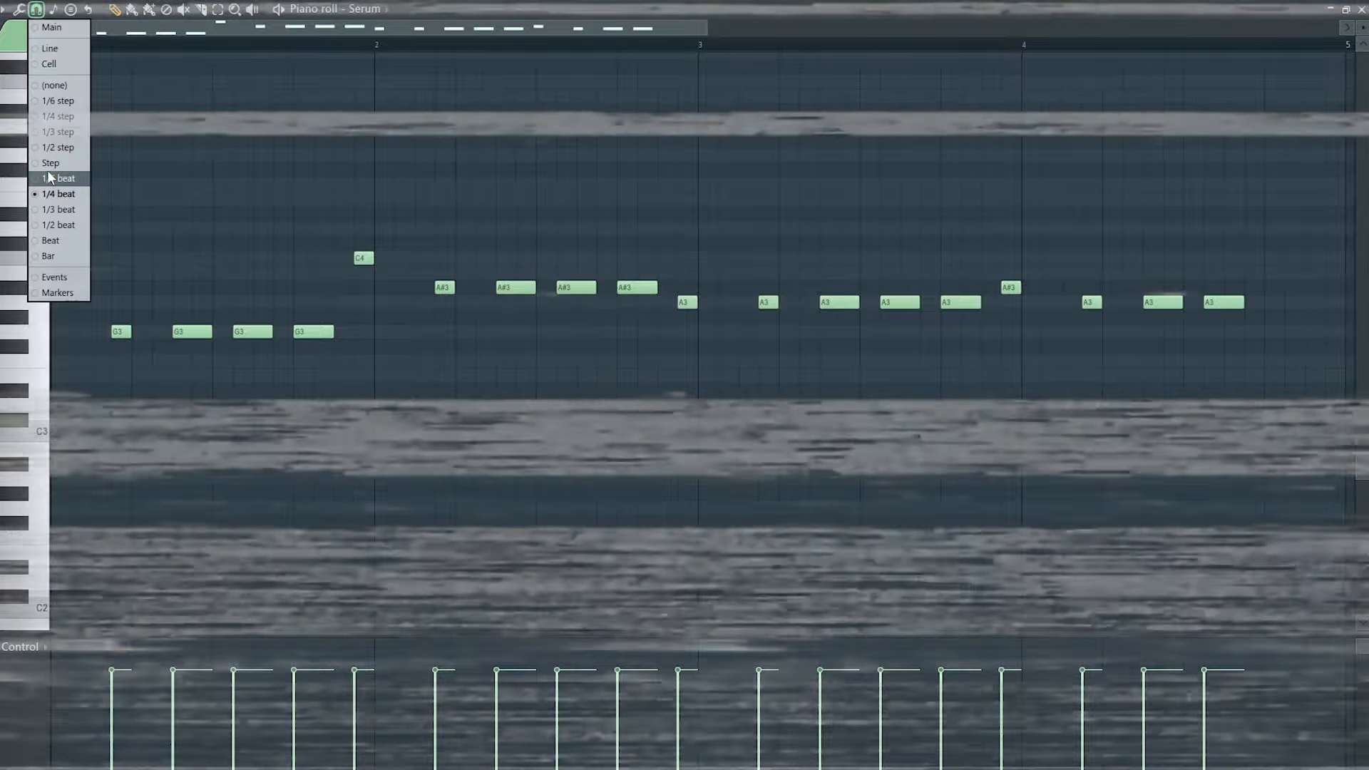
{"action": "left_click", "coordinate": [47, 170]}
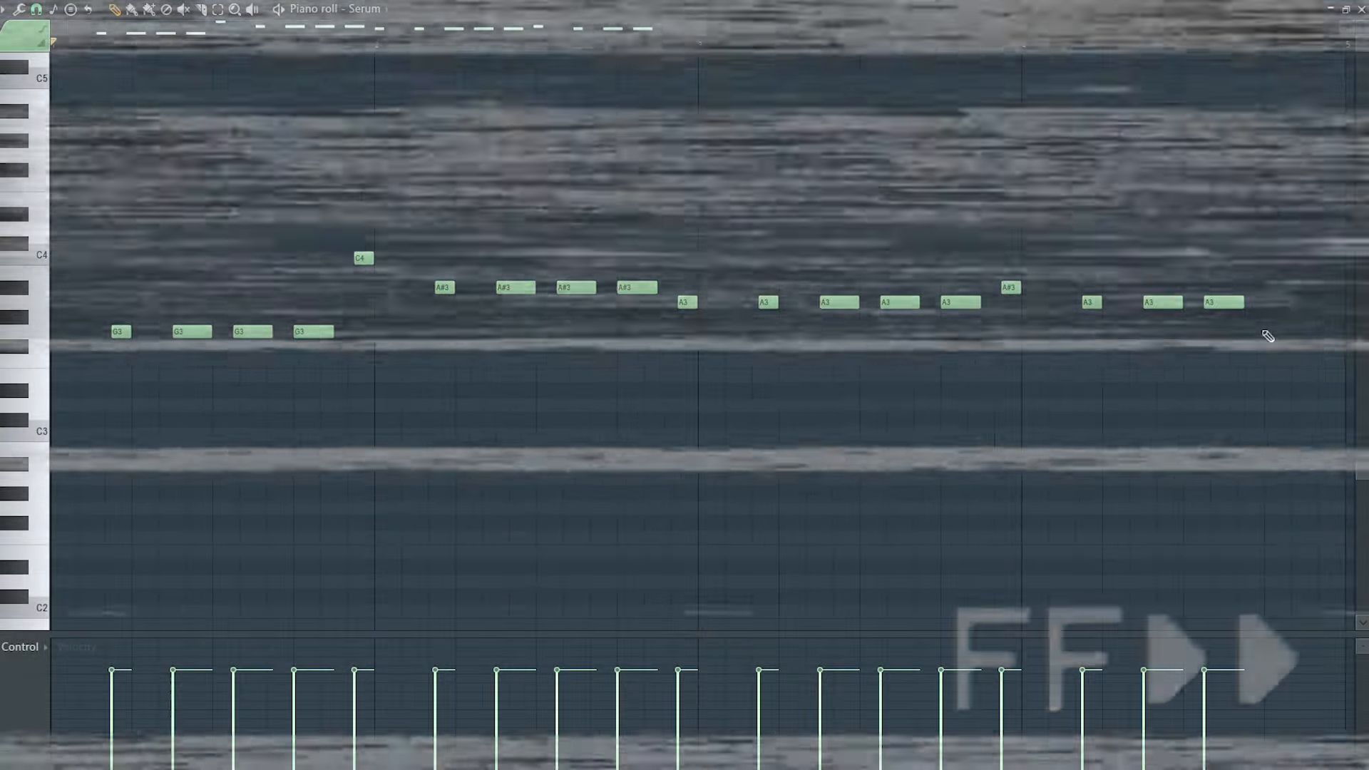
{"action": "left_click", "coordinate": [1269, 332]}
{"action": "left_click", "coordinate": [1298, 332]}
{"action": "left_click", "coordinate": [1324, 332]}
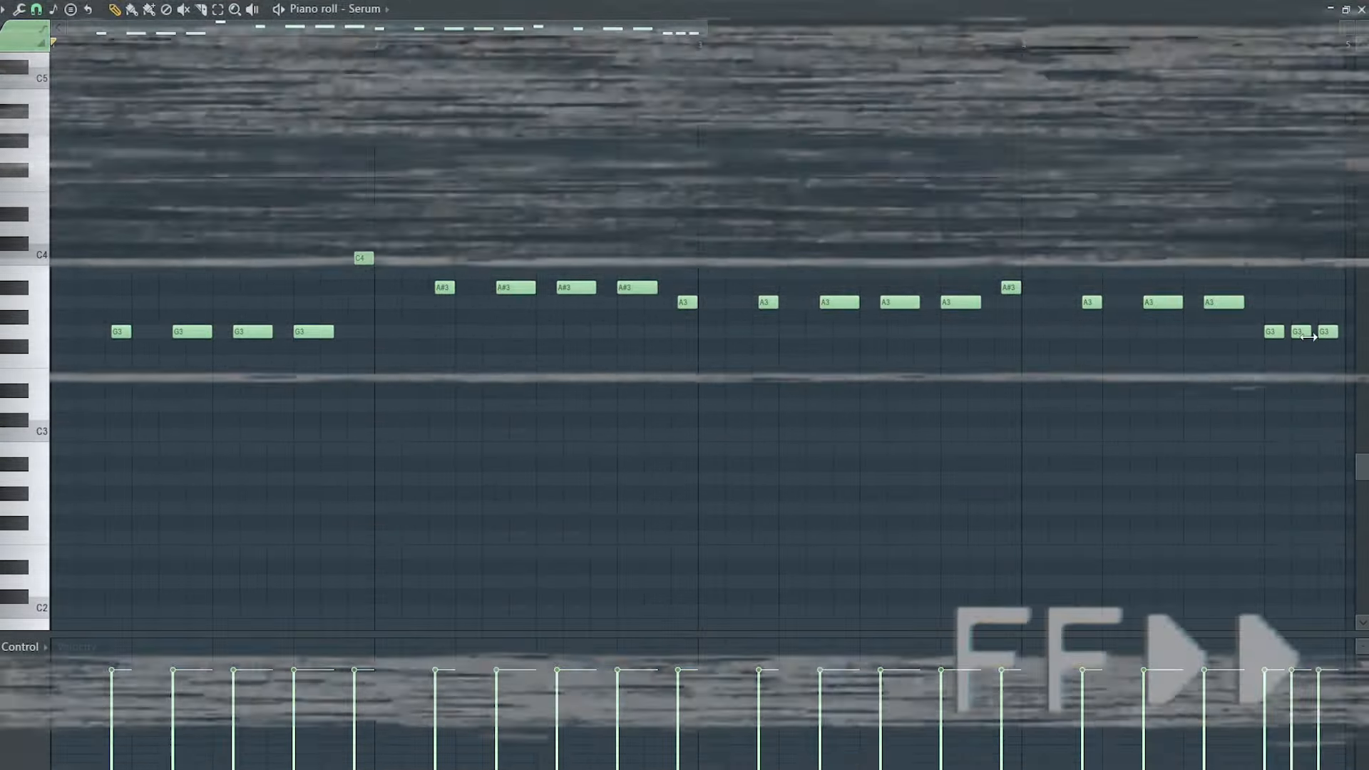
{"action": "mouse_move", "coordinate": [1259, 372]}
{"action": "left_mouse_down"}
{"action": "mouse_move", "coordinate": [1335, 320]}
{"action": "mouse_move", "coordinate": [1343, 333]}
{"action": "left_mouse_up"}
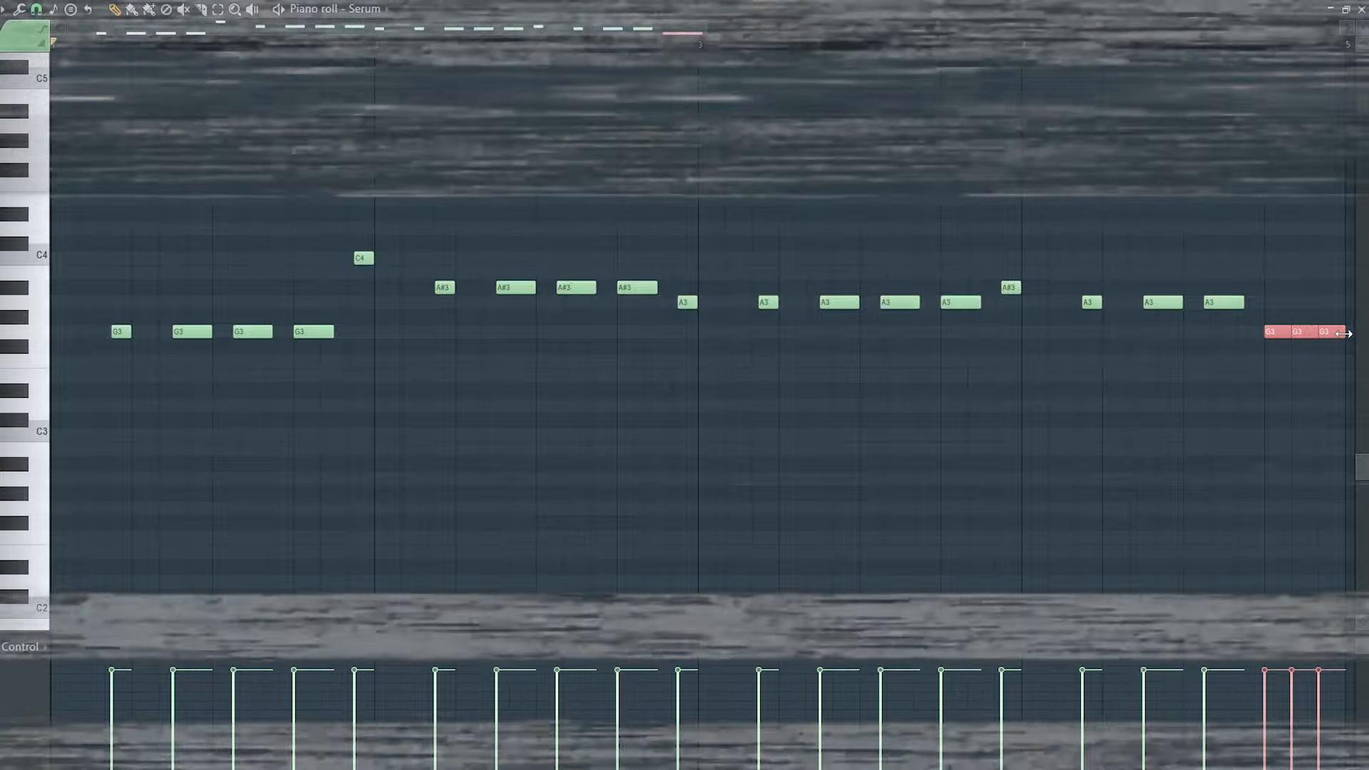
Step: Shift the last A3 note in bar 4 back against the previous one, add another A3 after it, and play from bar 4
{"action": "key", "text": "space"}
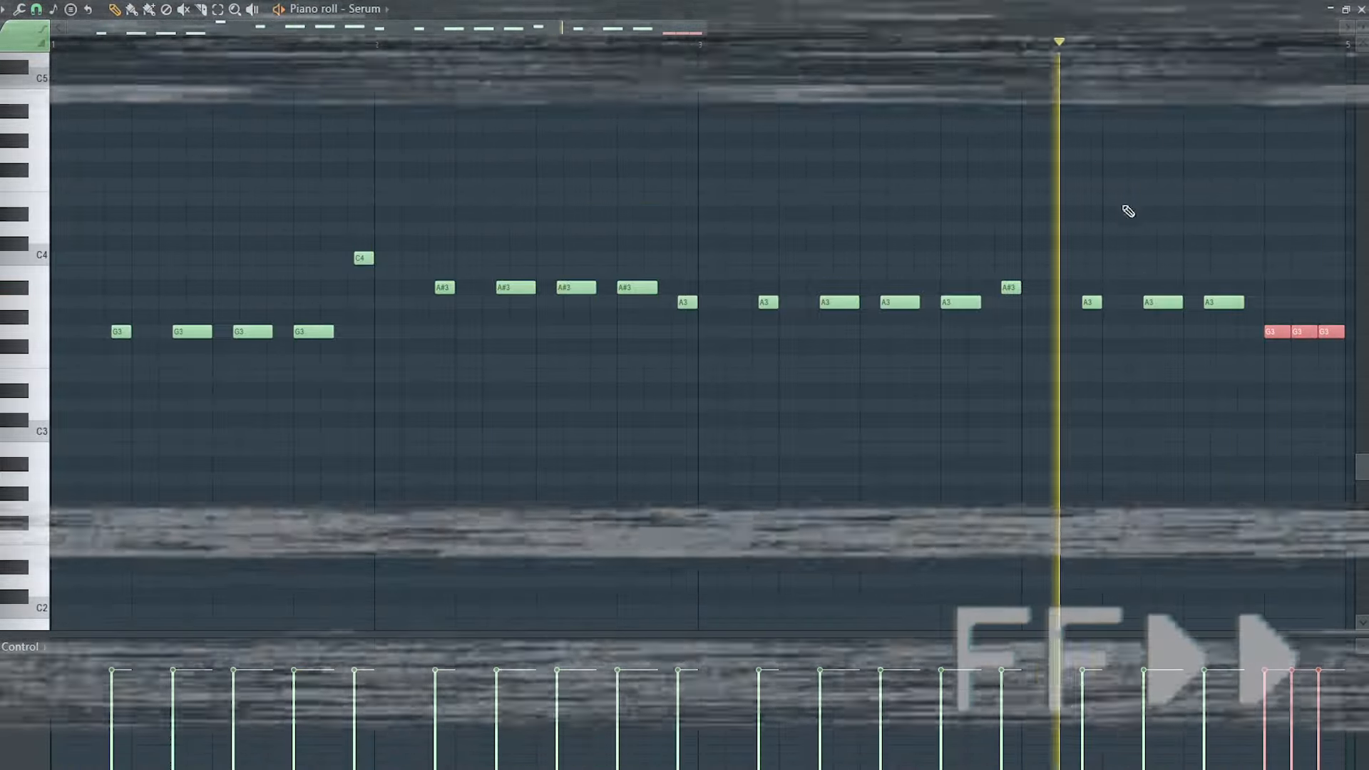
{"action": "key", "text": "space"}
{"action": "left_click", "coordinate": [1242, 325], "text": "ctrl"}
{"action": "left_click_drag", "start_coordinate": [1223, 303], "coordinate": [1204, 303]}
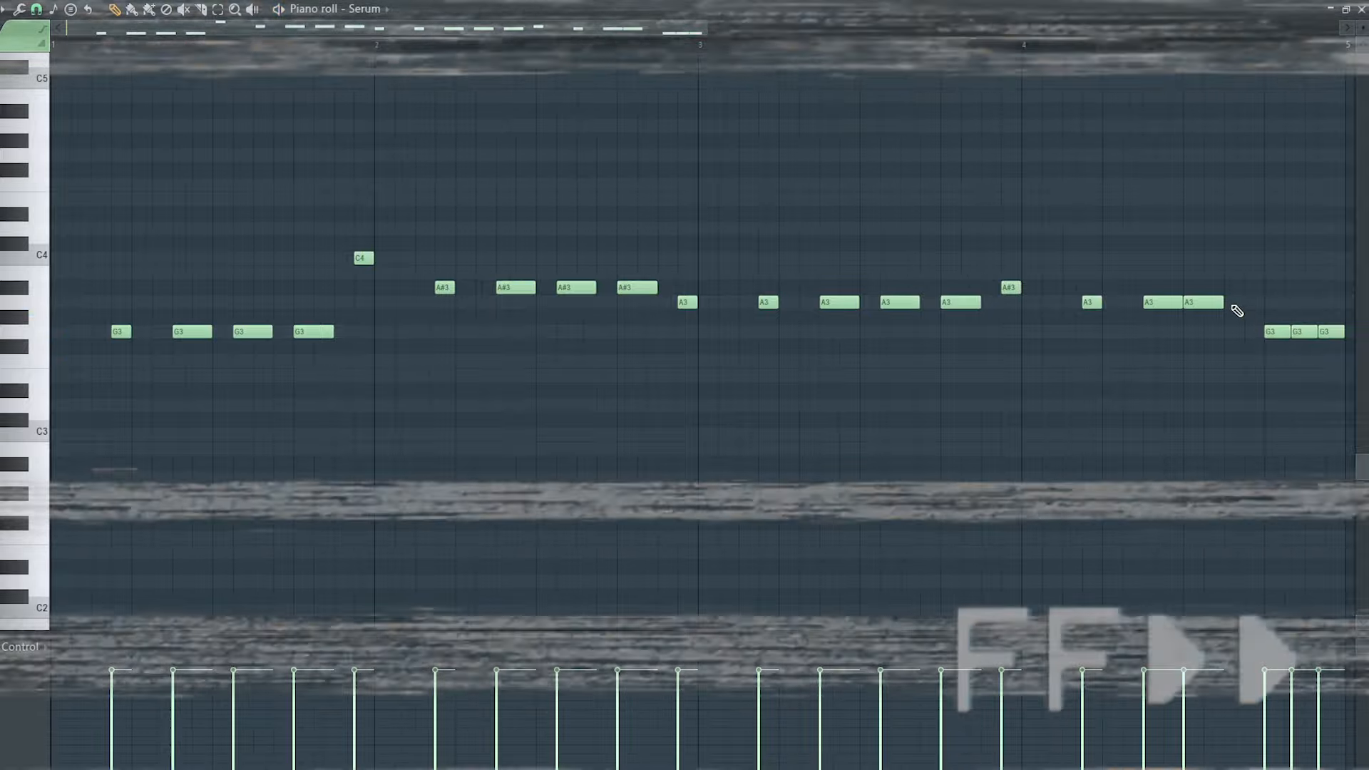
{"action": "left_click", "coordinate": [1233, 304]}
{"action": "left_click", "coordinate": [1025, 43]}
{"action": "key", "text": "space"}
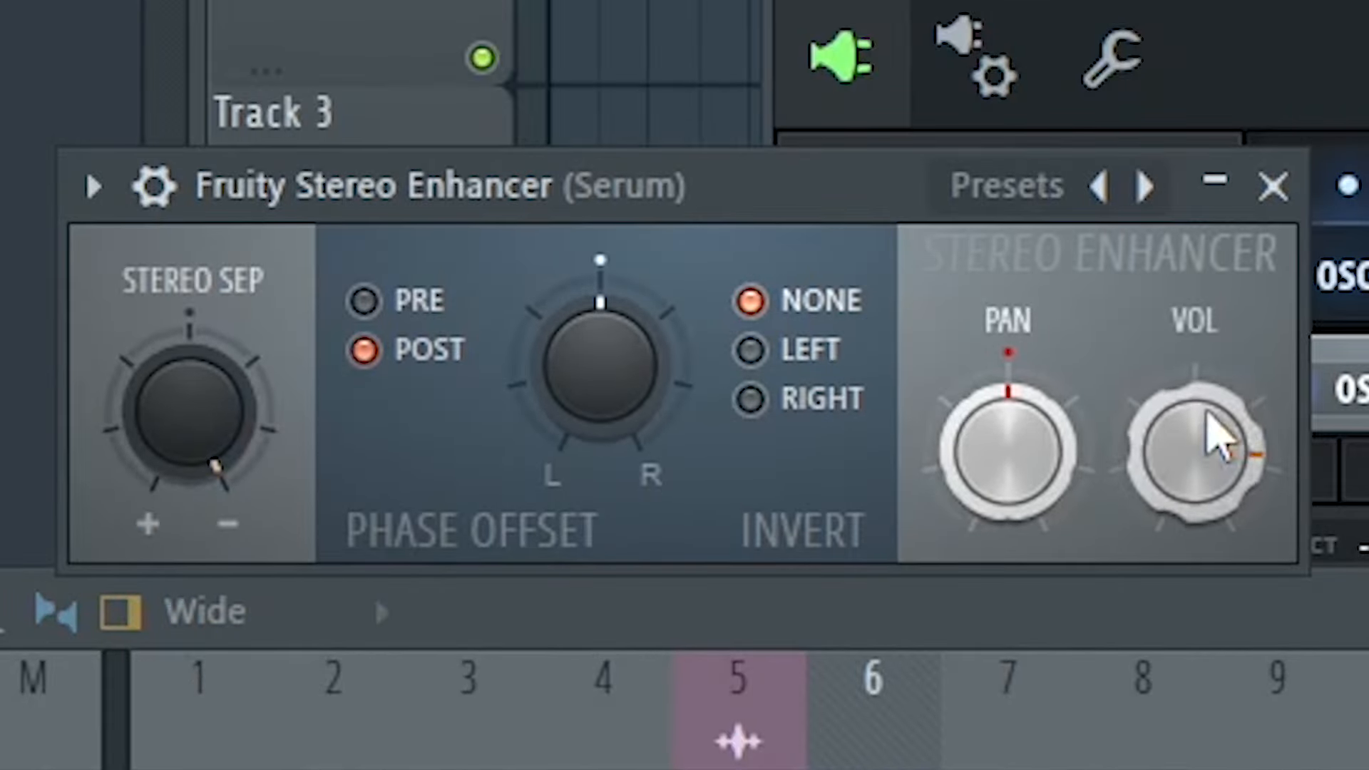
Step: Close the Stereo Enhancer and create a mixer group at insert 25, naming that track Sidechain and coloring it olive yellow
{"action": "left_click", "coordinate": [1273, 186]}
{"action": "right_click", "coordinate": [943, 325]}
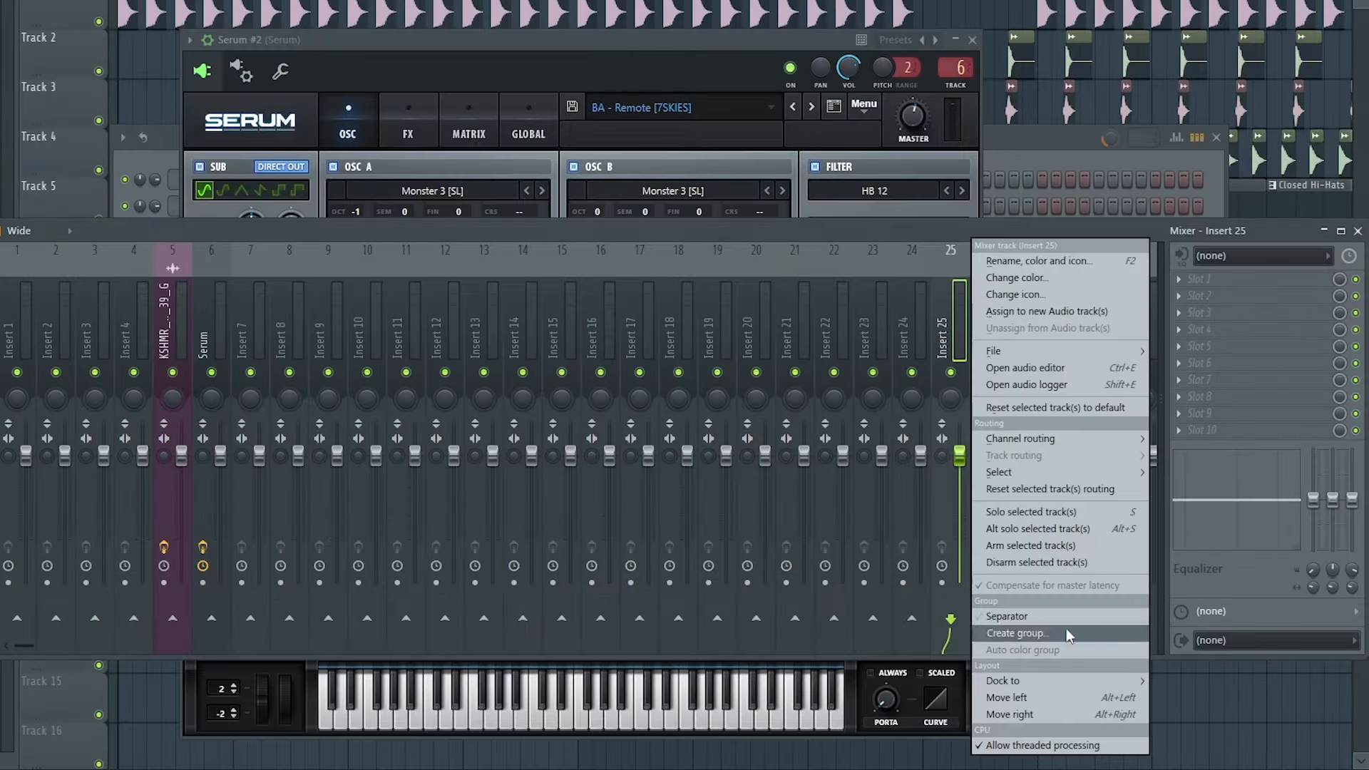
{"action": "left_click", "coordinate": [1069, 635]}
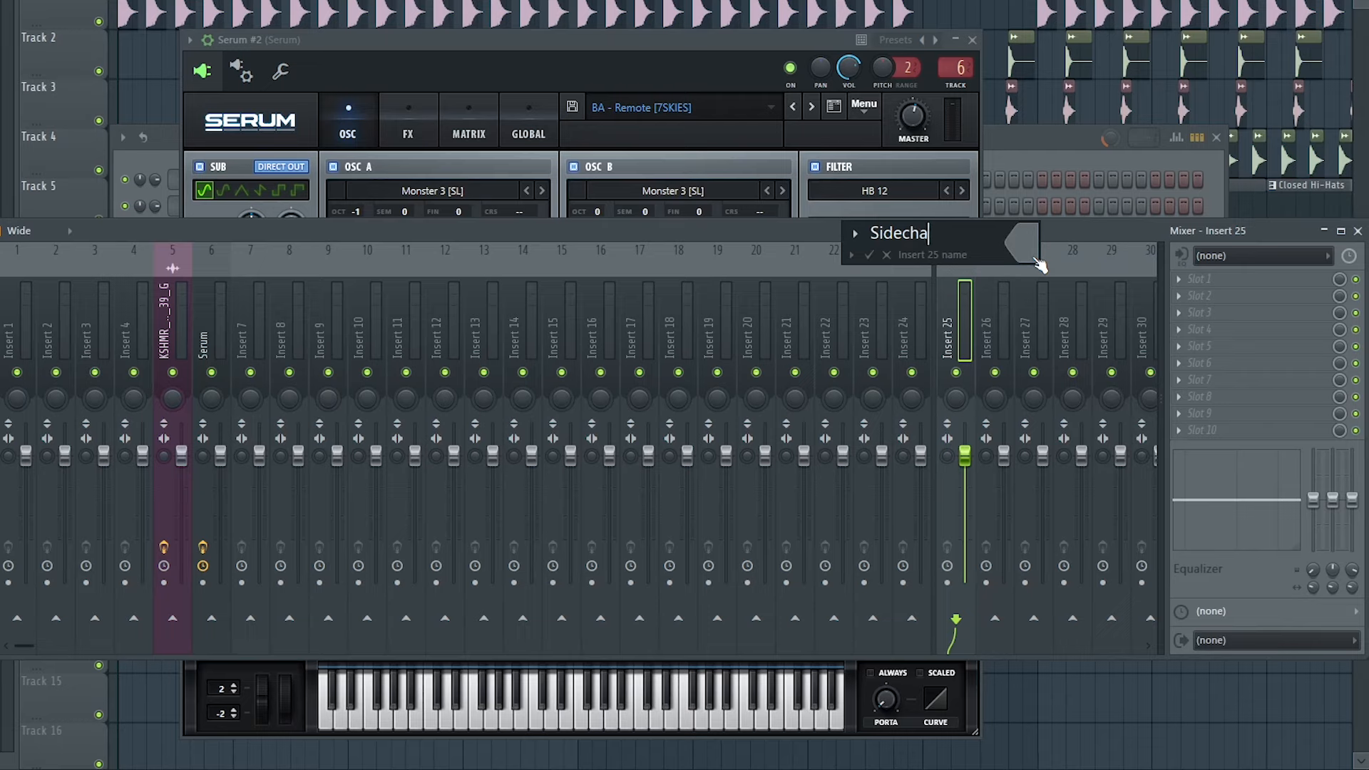
{"action": "left_click", "coordinate": [1035, 258]}
{"action": "left_click", "coordinate": [1315, 672]}
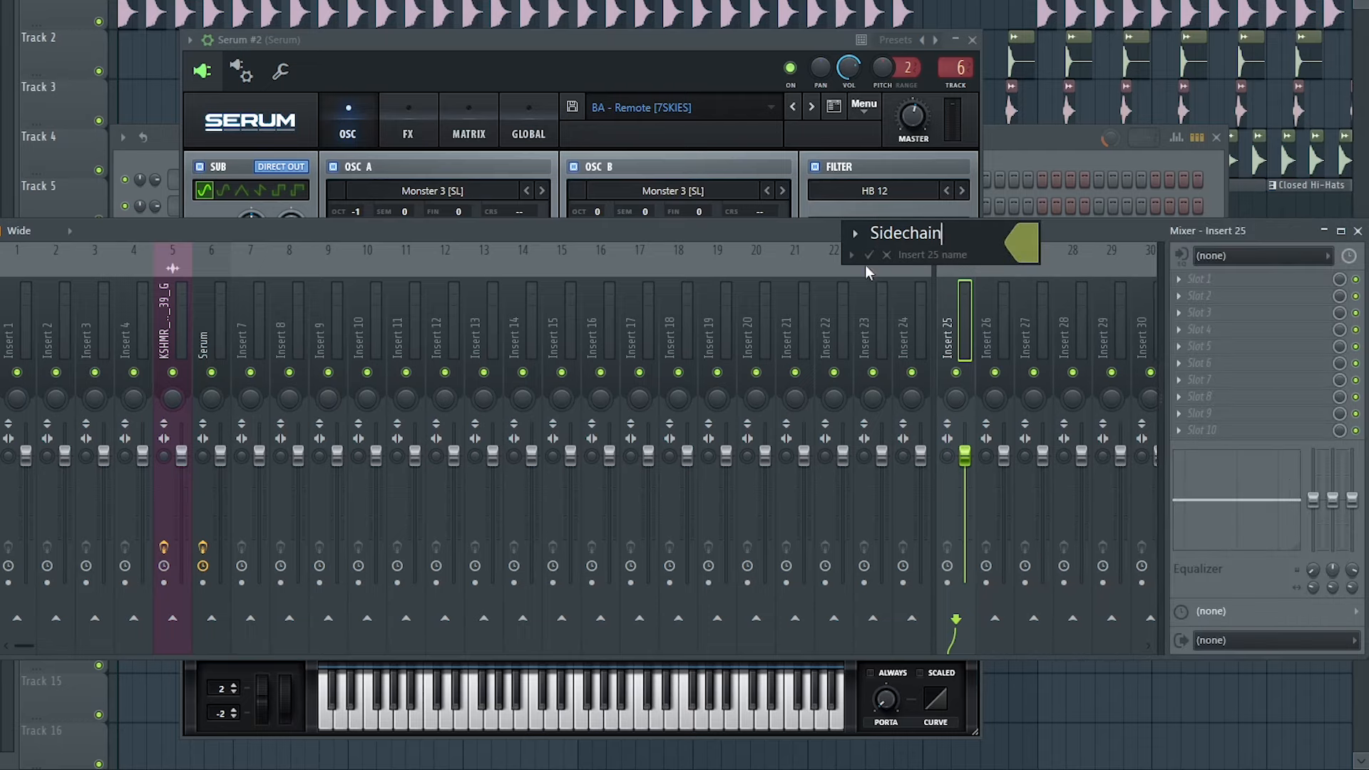
{"action": "key", "text": "Return"}
Step: Sidechain the kick mixer track to the Sidechain track and route the Serum track to it only
{"action": "right_click", "coordinate": [956, 618]}
{"action": "left_click", "coordinate": [1020, 661]}
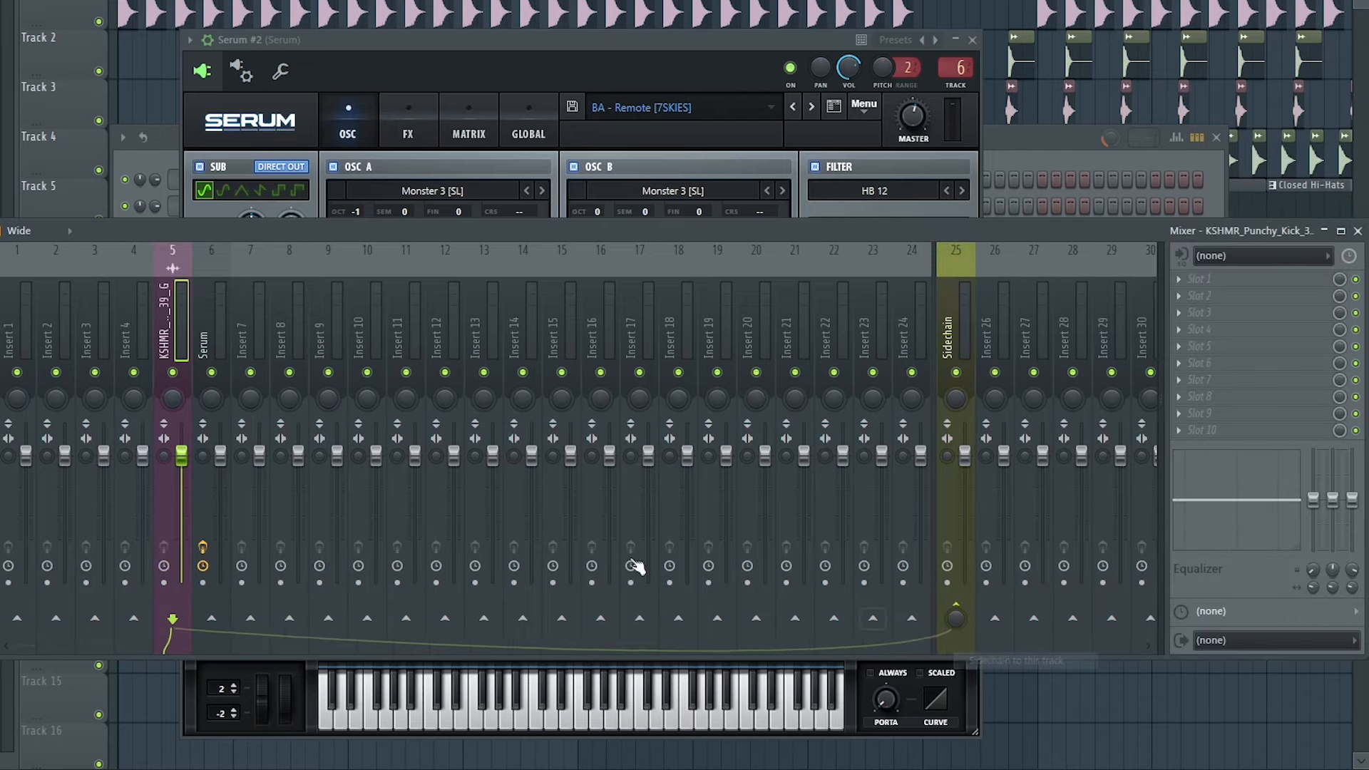
{"action": "left_click", "coordinate": [989, 636]}
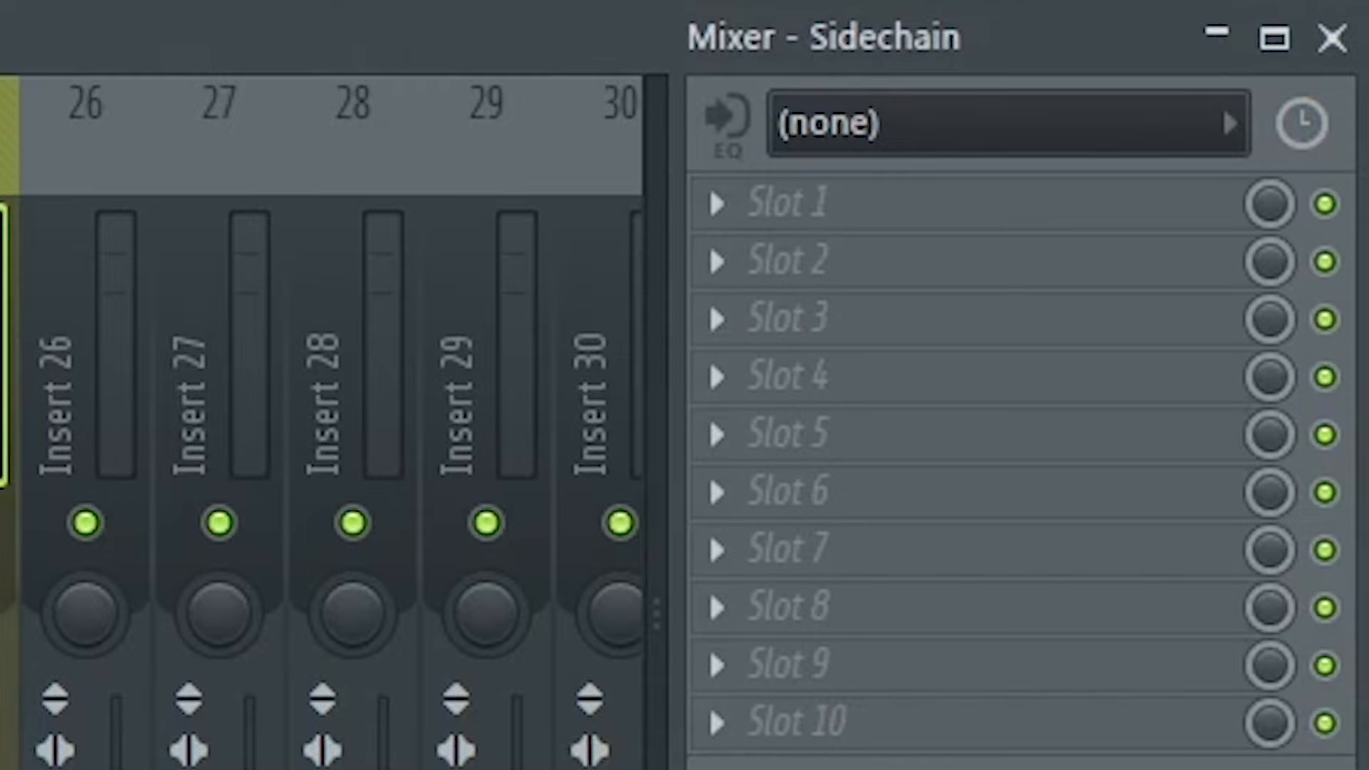
Step: Set up Fruity Limiter on the Sidechain track with KSHMR_Punchy_Kick_39_G as compressor sidechain source, a low threshold and a raised ratio
{"action": "left_click", "coordinate": [758, 639]}
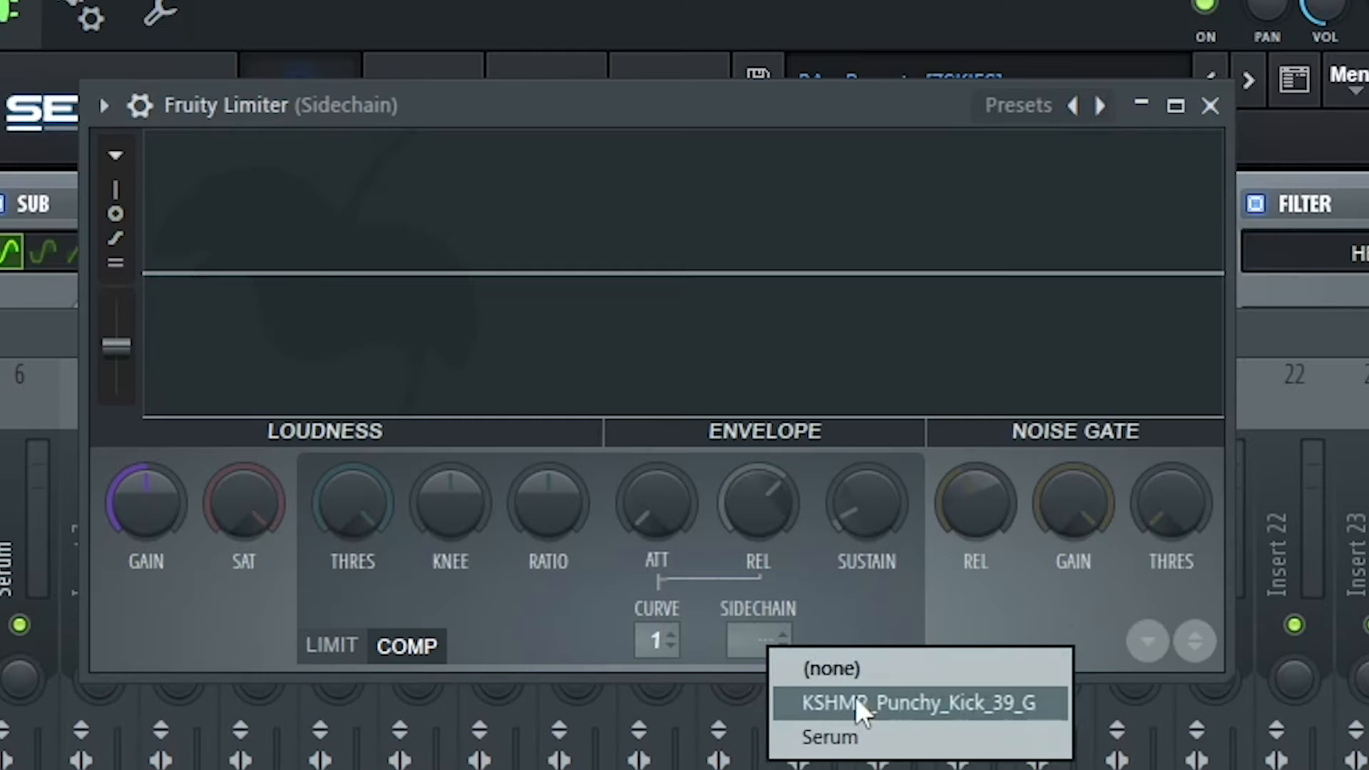
{"action": "left_click", "coordinate": [856, 698]}
{"action": "left_click_drag", "start_coordinate": [367, 492], "coordinate": [367, 627]}
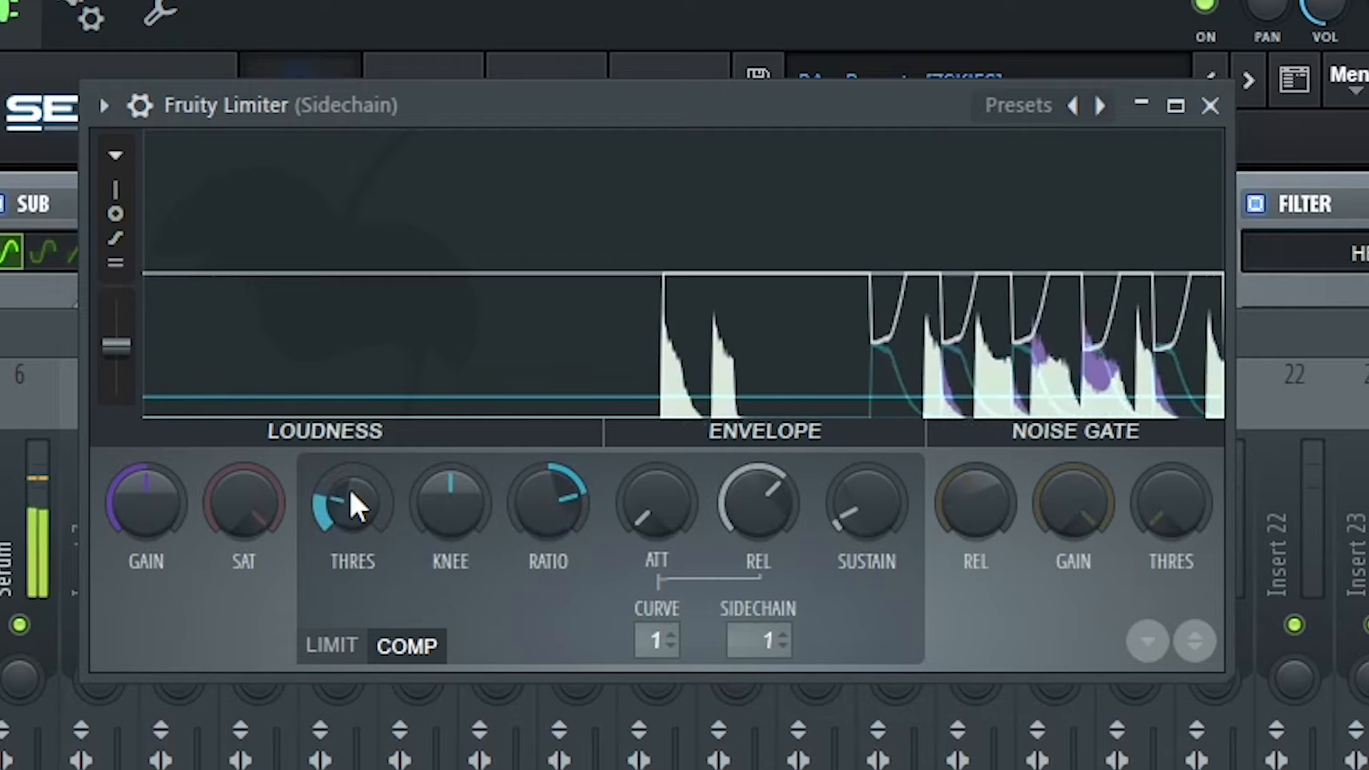
{"action": "left_click_drag", "start_coordinate": [351, 495], "coordinate": [352, 506]}
{"action": "left_click_drag", "start_coordinate": [532, 529], "coordinate": [533, 525]}
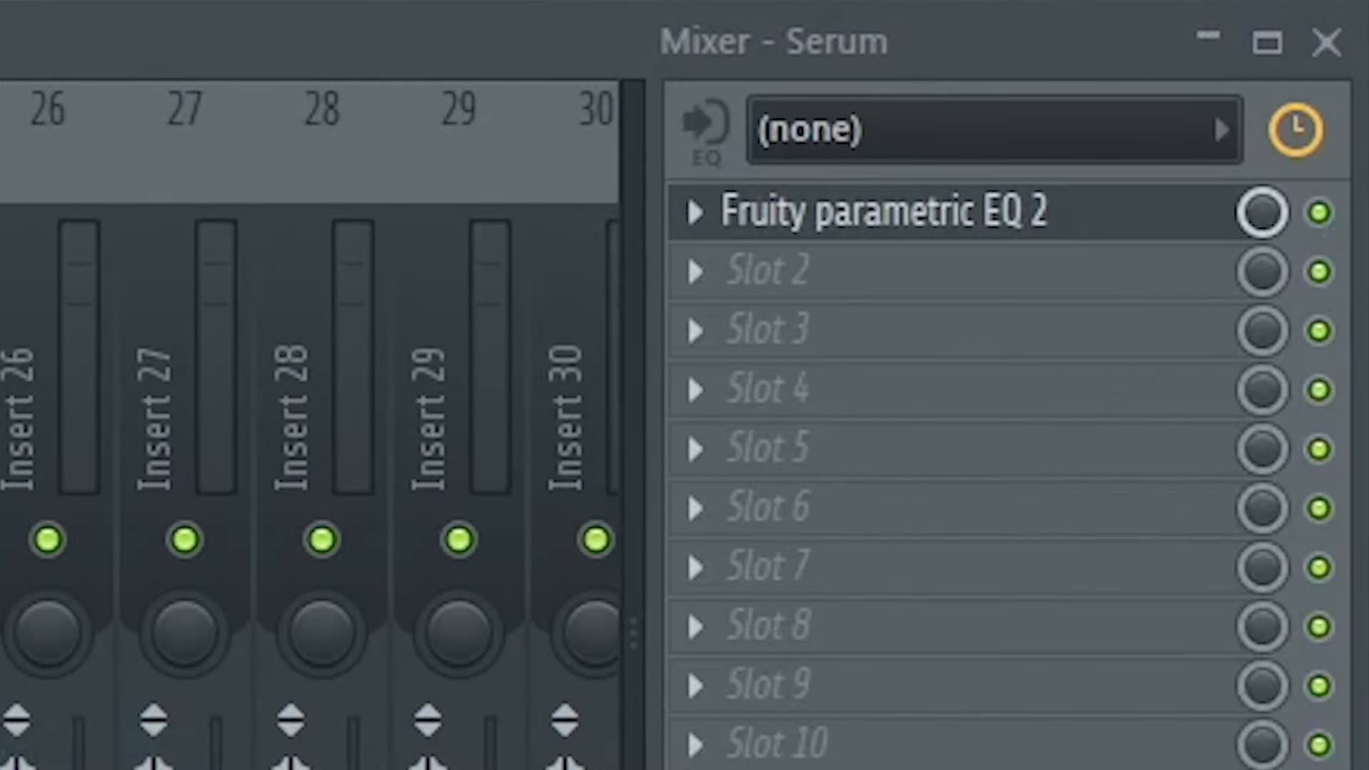
Step: Pull band 7 of the Serum track's Fruity Parametric EQ 2 far down and lower in frequency to cut the highs
{"action": "left_click", "coordinate": [784, 214]}
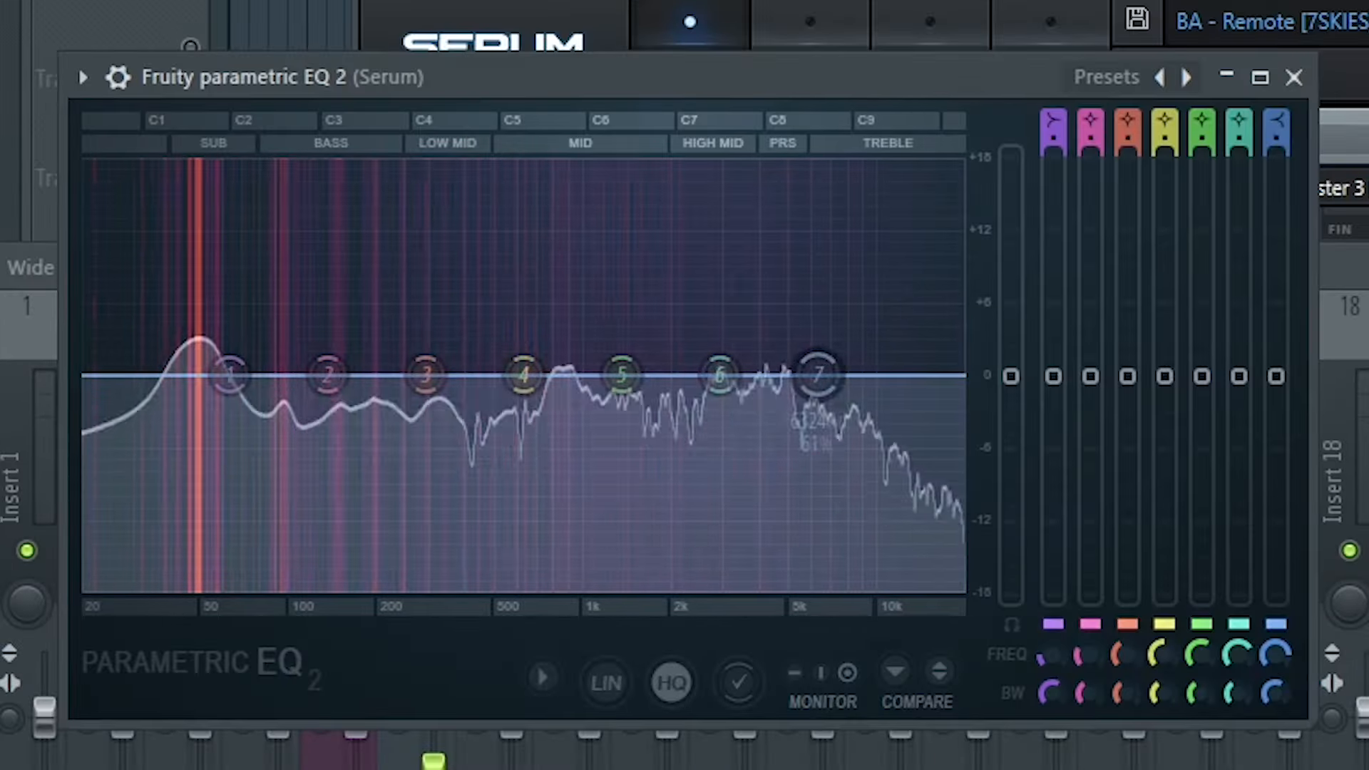
{"action": "left_click_drag", "start_coordinate": [818, 375], "coordinate": [708, 576]}
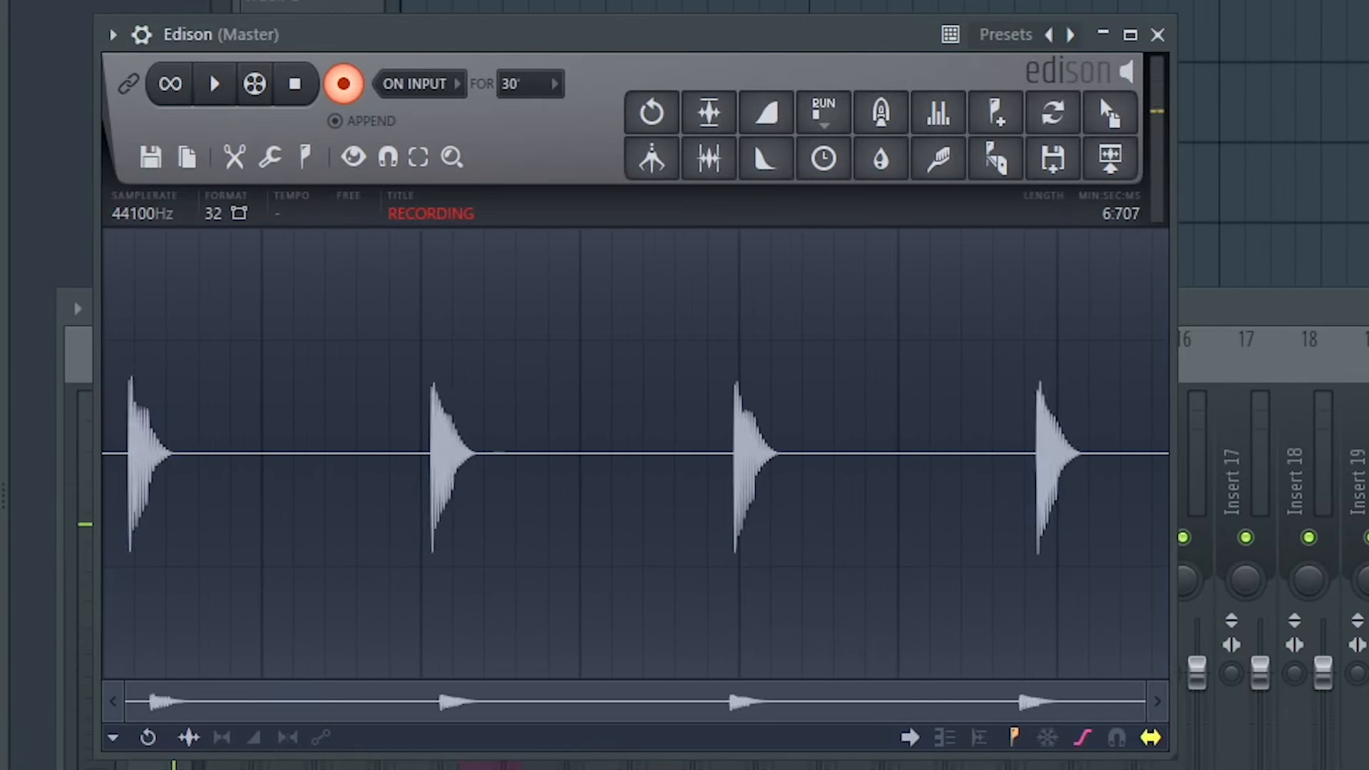
Step: Stop the Edison recording on the master and place the recorded bass audio clip on playlist track 7 from bar 1
{"action": "left_click", "coordinate": [355, 82]}
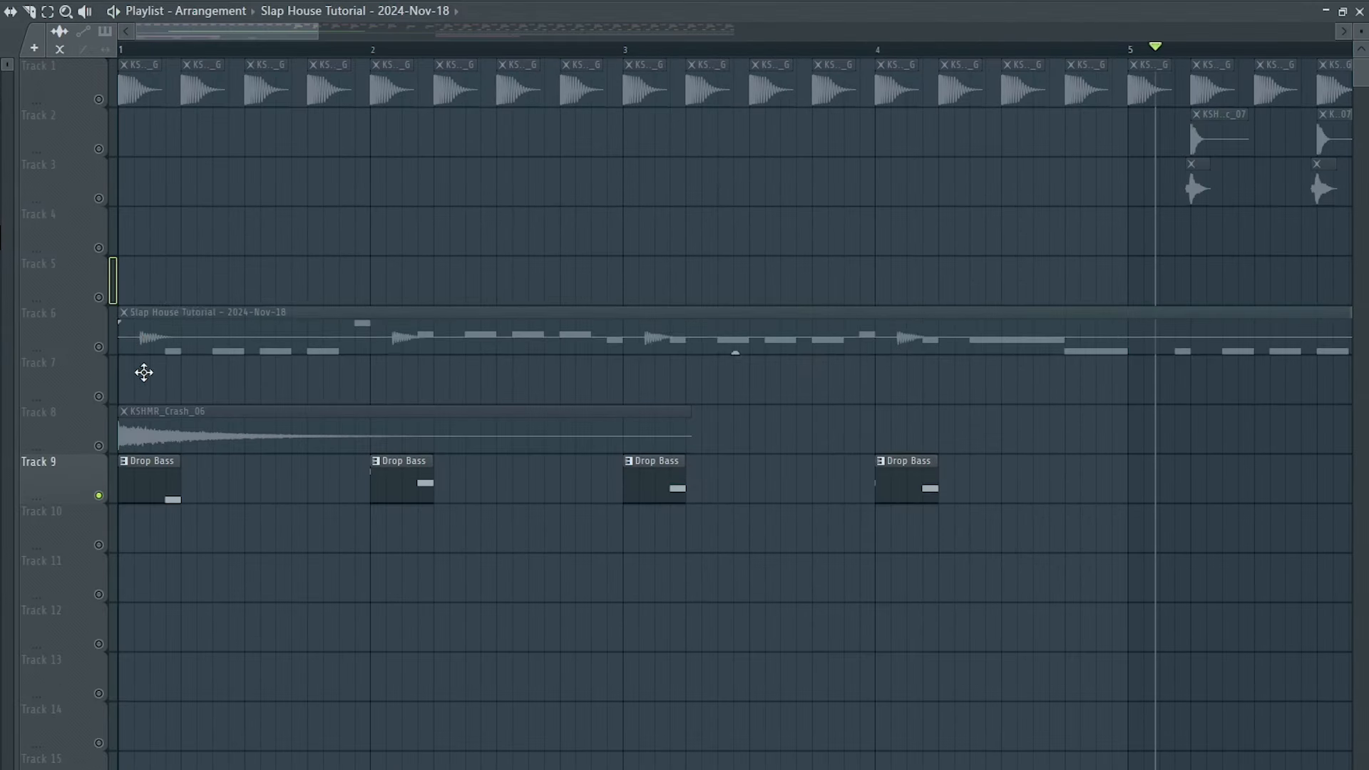
{"action": "left_click_drag", "start_coordinate": [143, 372], "coordinate": [145, 377]}
Step: Delete the short Drop Bass clips from track 9 and make only tracks 6 and 7 audible
{"action": "right_click", "coordinate": [163, 490]}
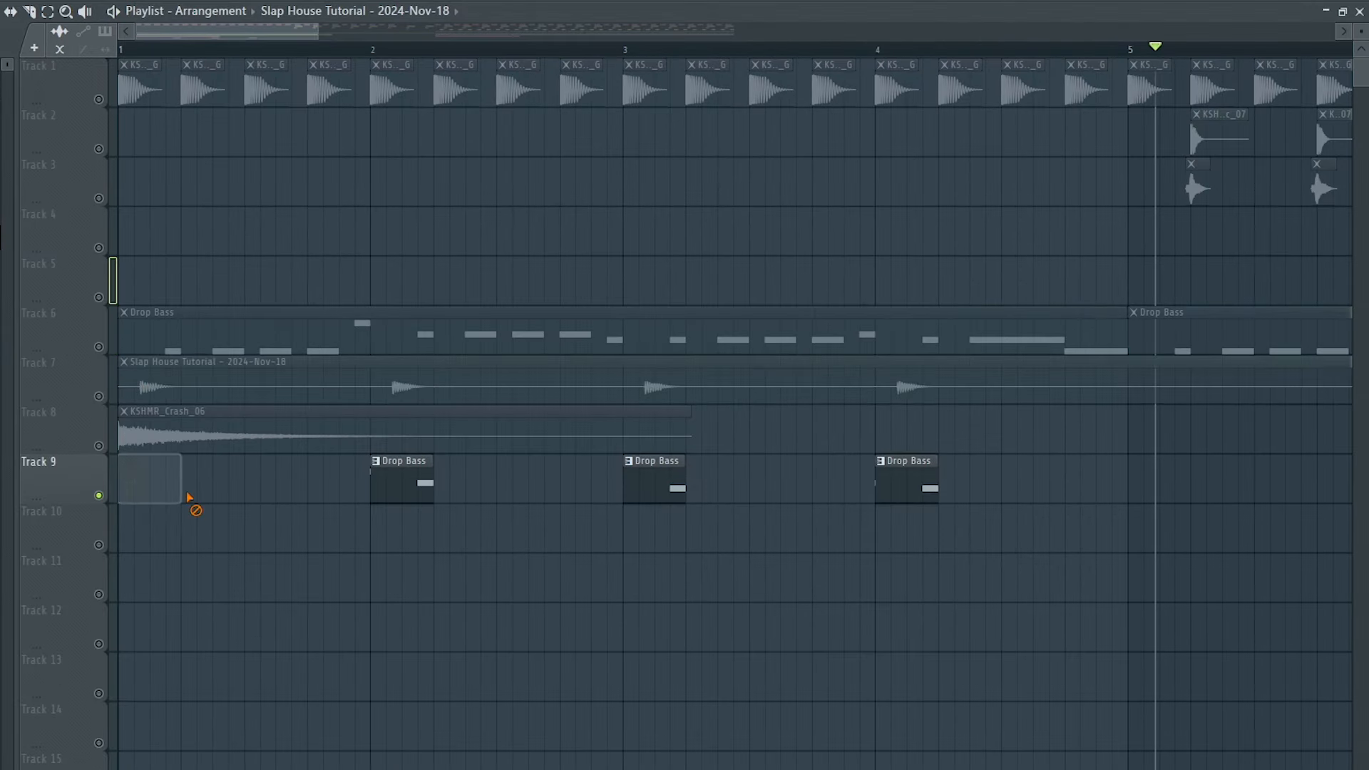
{"action": "left_click", "coordinate": [100, 396]}
{"action": "left_click", "coordinate": [100, 347], "text": "ctrl"}
Step: Rename the recorded audio clip on track 7 to Bass Reversed and reverse its audio
{"action": "left_click", "coordinate": [123, 363]}
{"action": "left_click", "coordinate": [187, 449]}
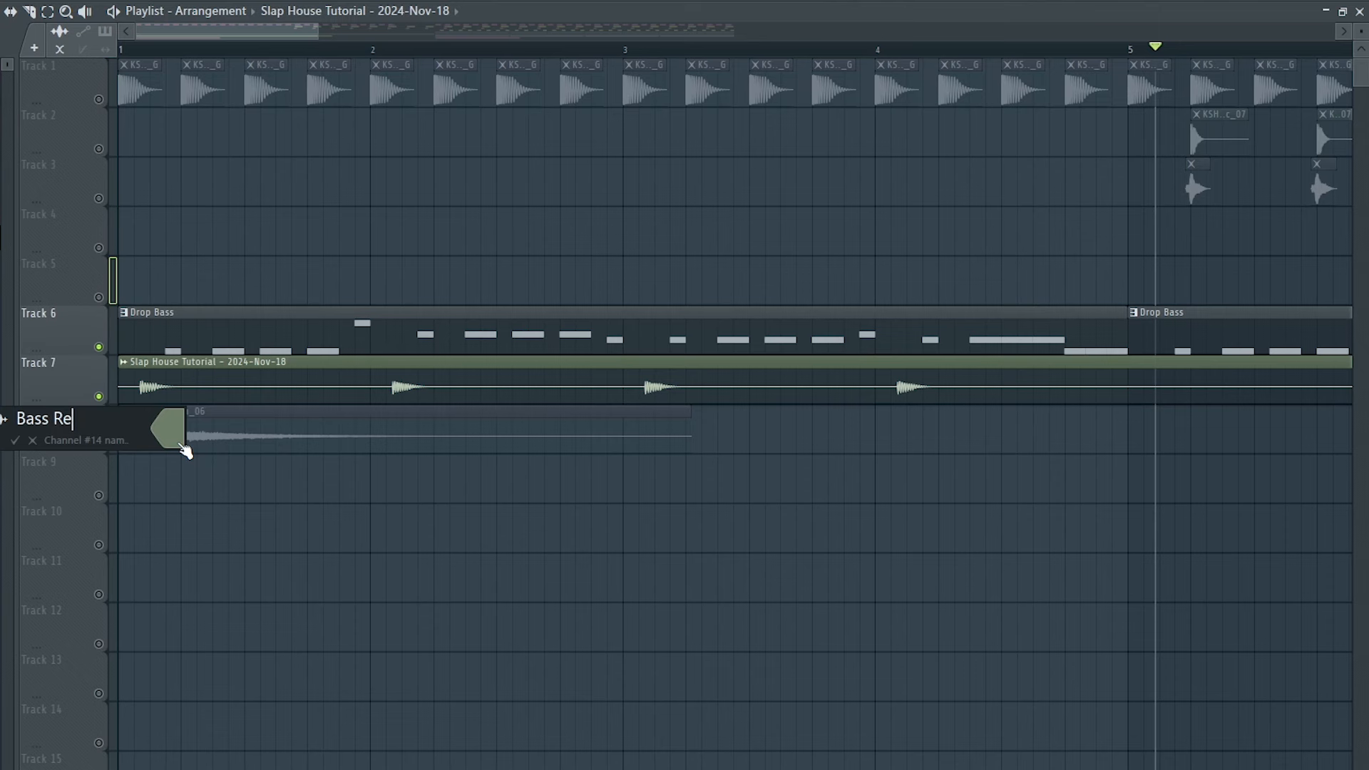
{"action": "double_click", "coordinate": [207, 387]}
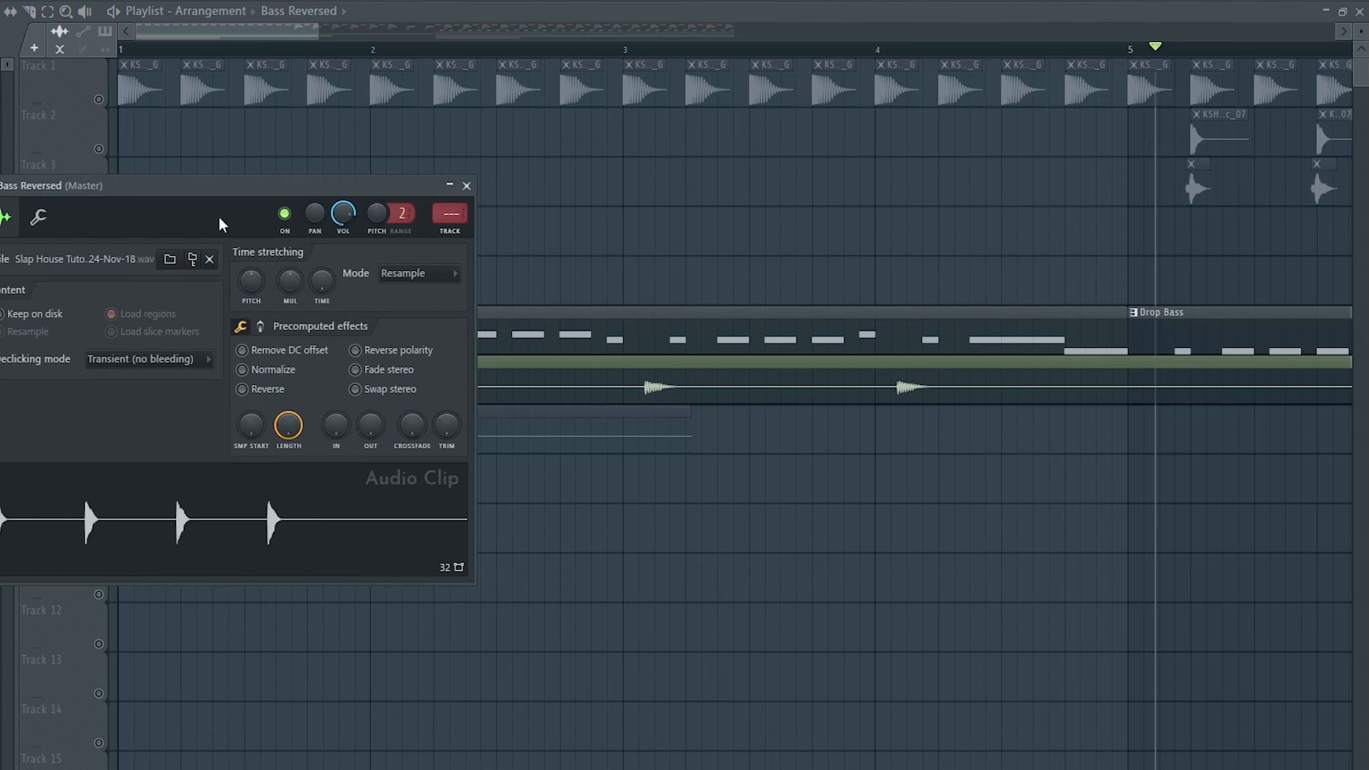
{"action": "left_click", "coordinate": [466, 187]}
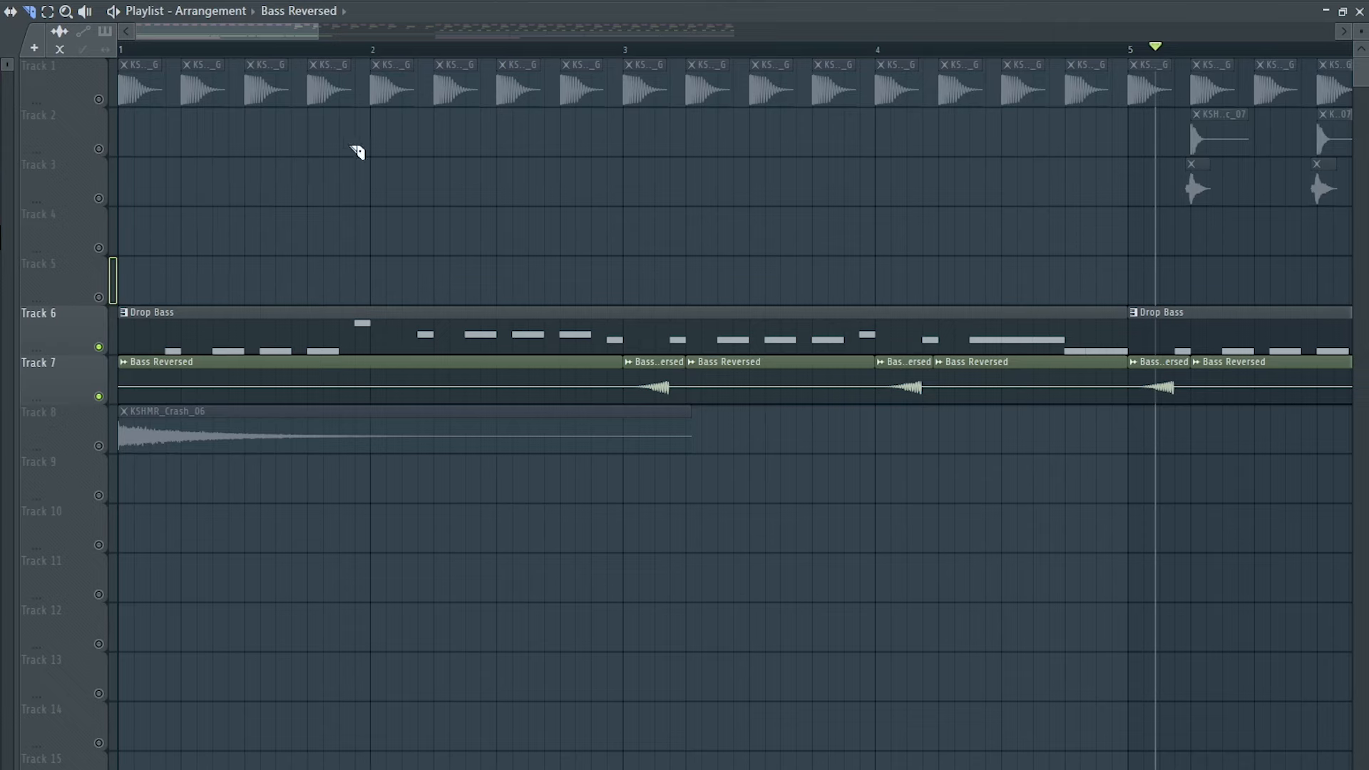
Step: Delete the silent segments of the sliced Bass Reversed clip on track 7, keeping the short reversed hits
{"action": "scroll", "coordinate": [350, 34], "scroll_direction": "right", "scroll_amount": 5}
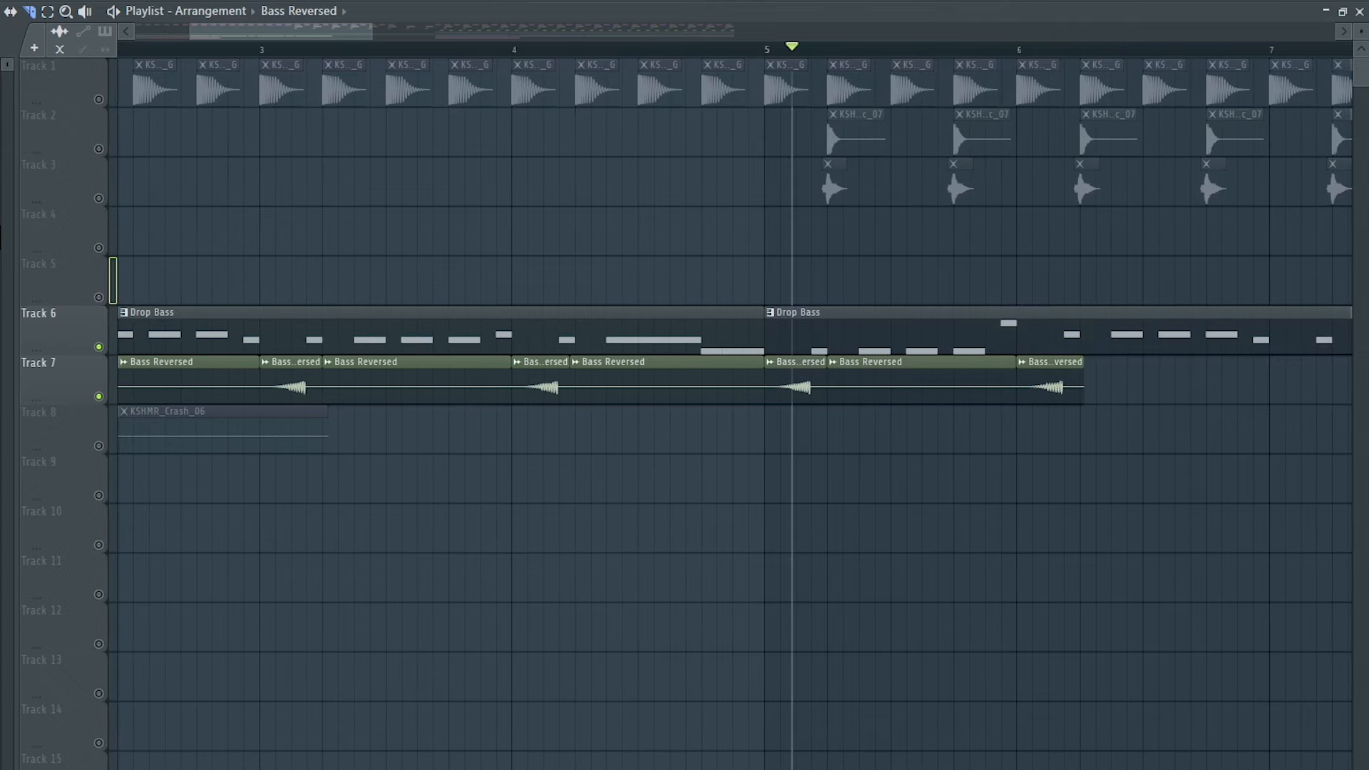
{"action": "left_click_drag", "start_coordinate": [237, 34], "coordinate": [182, 36]}
{"action": "left_click_drag", "start_coordinate": [316, 37], "coordinate": [451, 40]}
{"action": "right_click", "coordinate": [214, 389]}
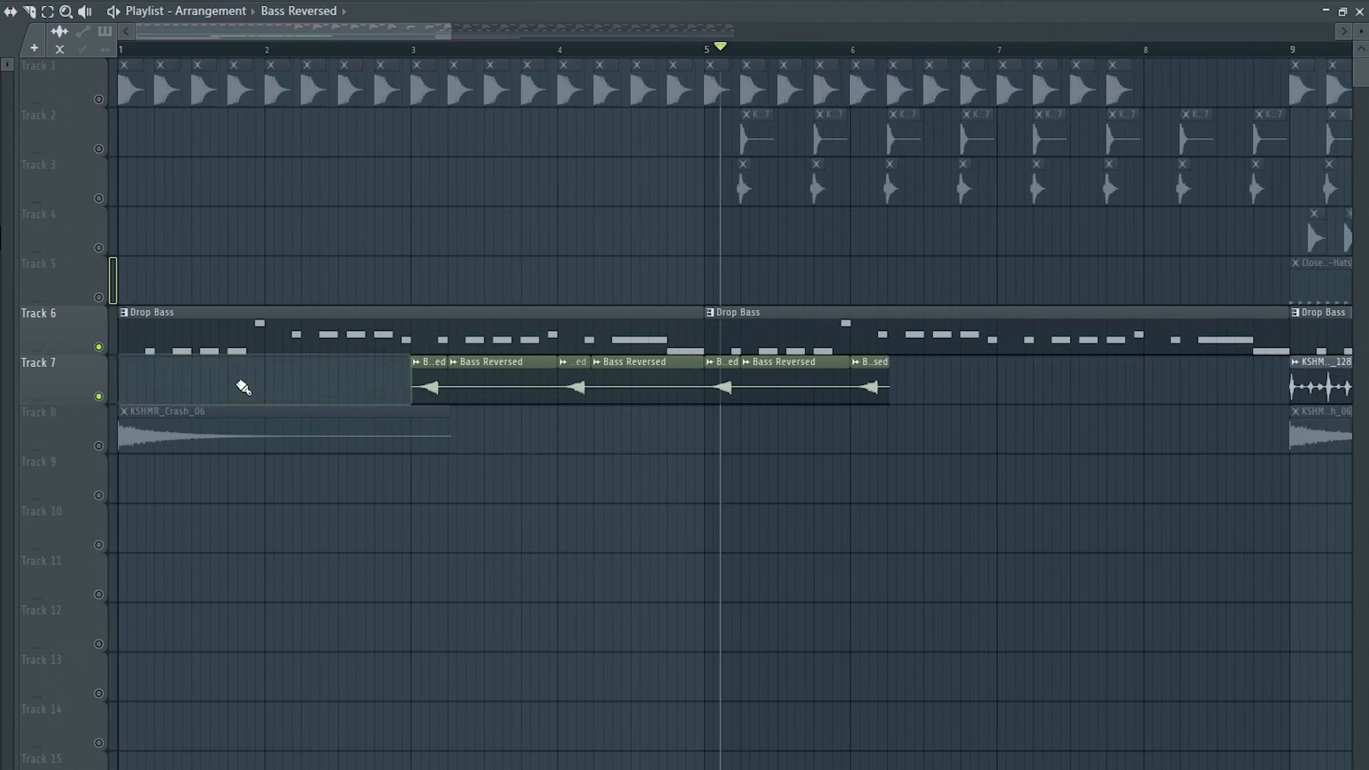
{"action": "right_click", "coordinate": [503, 389]}
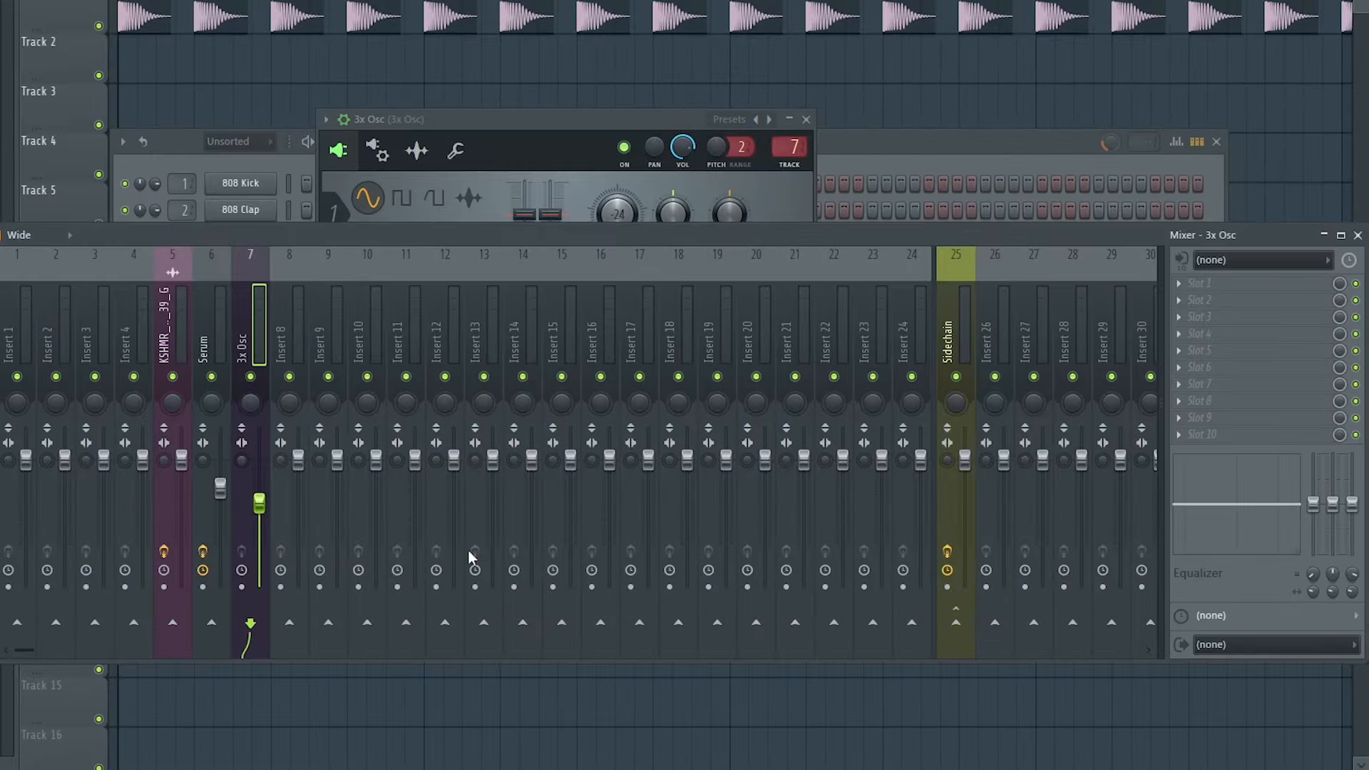
Step: Route the 3x Osc mixer track to Sidechain and filter it with a Parametric EQ 2 preset, pulling the top band down to the sub range
{"action": "right_click", "coordinate": [954, 630]}
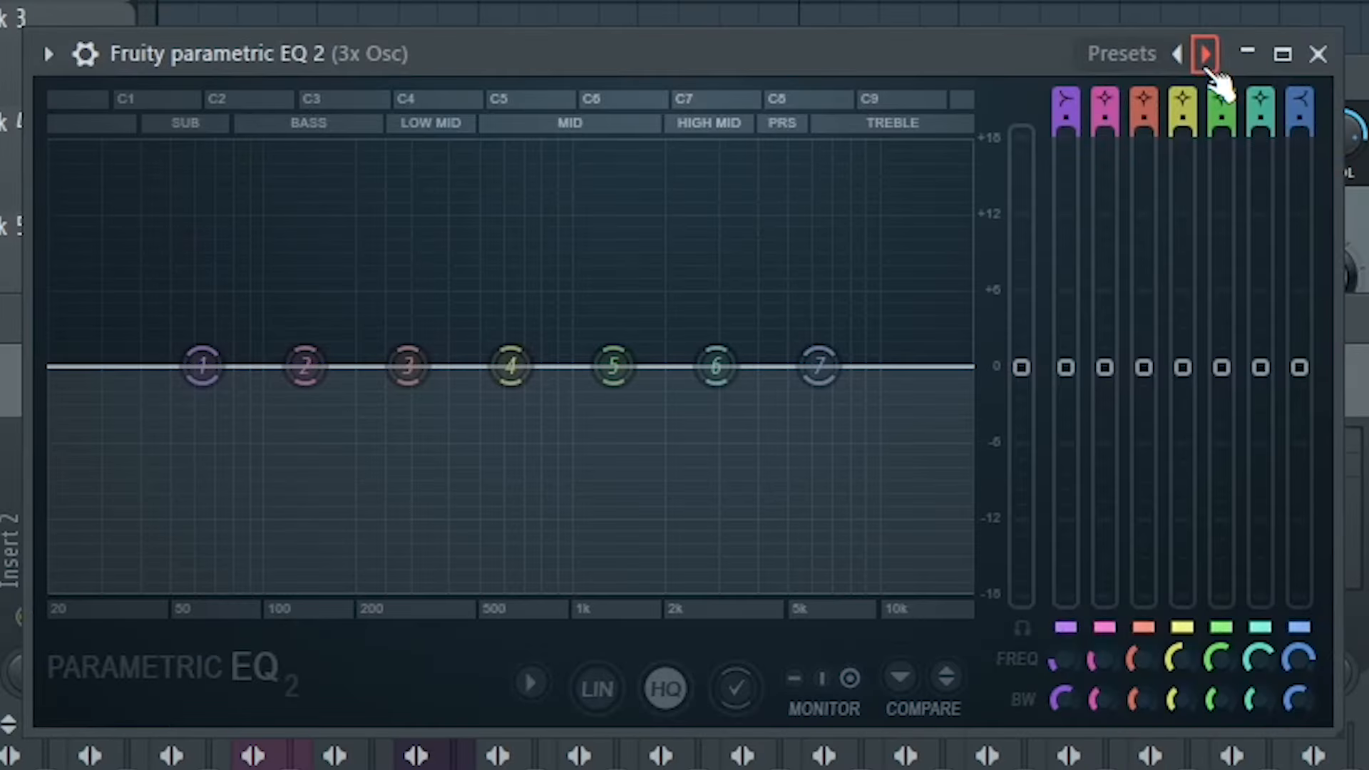
{"action": "left_click", "coordinate": [1205, 55]}
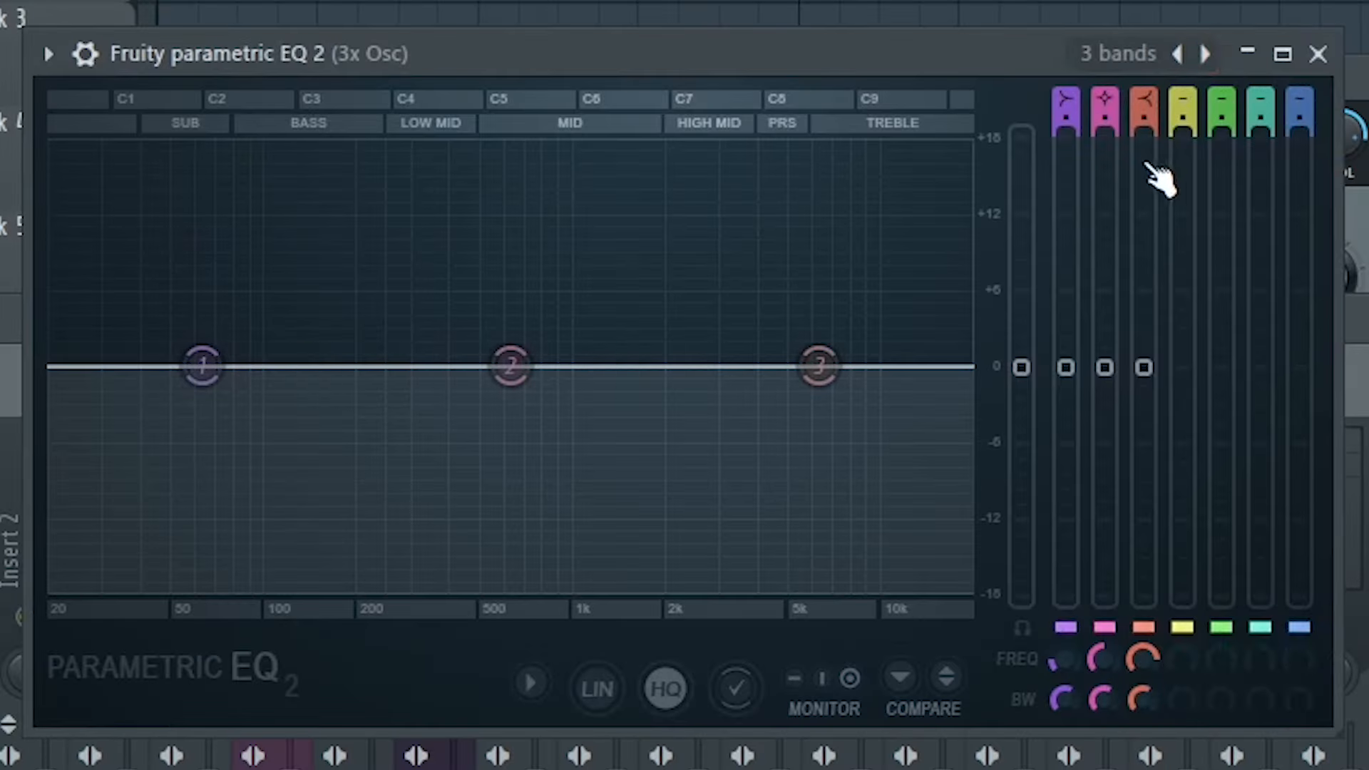
{"action": "left_click", "coordinate": [1205, 54]}
{"action": "left_click_drag", "start_coordinate": [956, 367], "coordinate": [187, 366]}
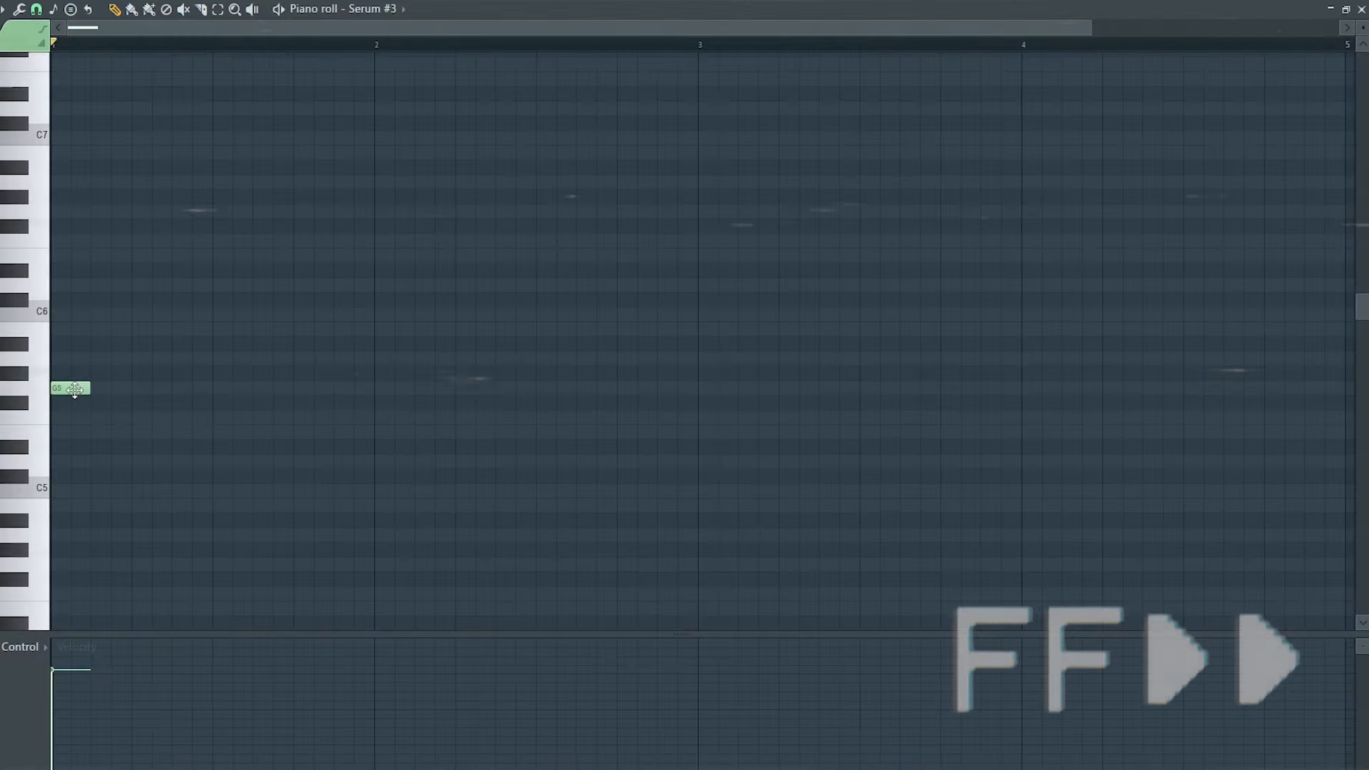
Step: Draw a two-bar chord of G5, D6 and G6 across bars 1 and 2 of the Serum #3 piano roll
{"action": "left_click_drag", "start_coordinate": [92, 387], "coordinate": [697, 389]}
{"action": "left_click_drag", "start_coordinate": [71, 285], "coordinate": [40, 287]}
{"action": "left_click_drag", "start_coordinate": [71, 184], "coordinate": [36, 214]}
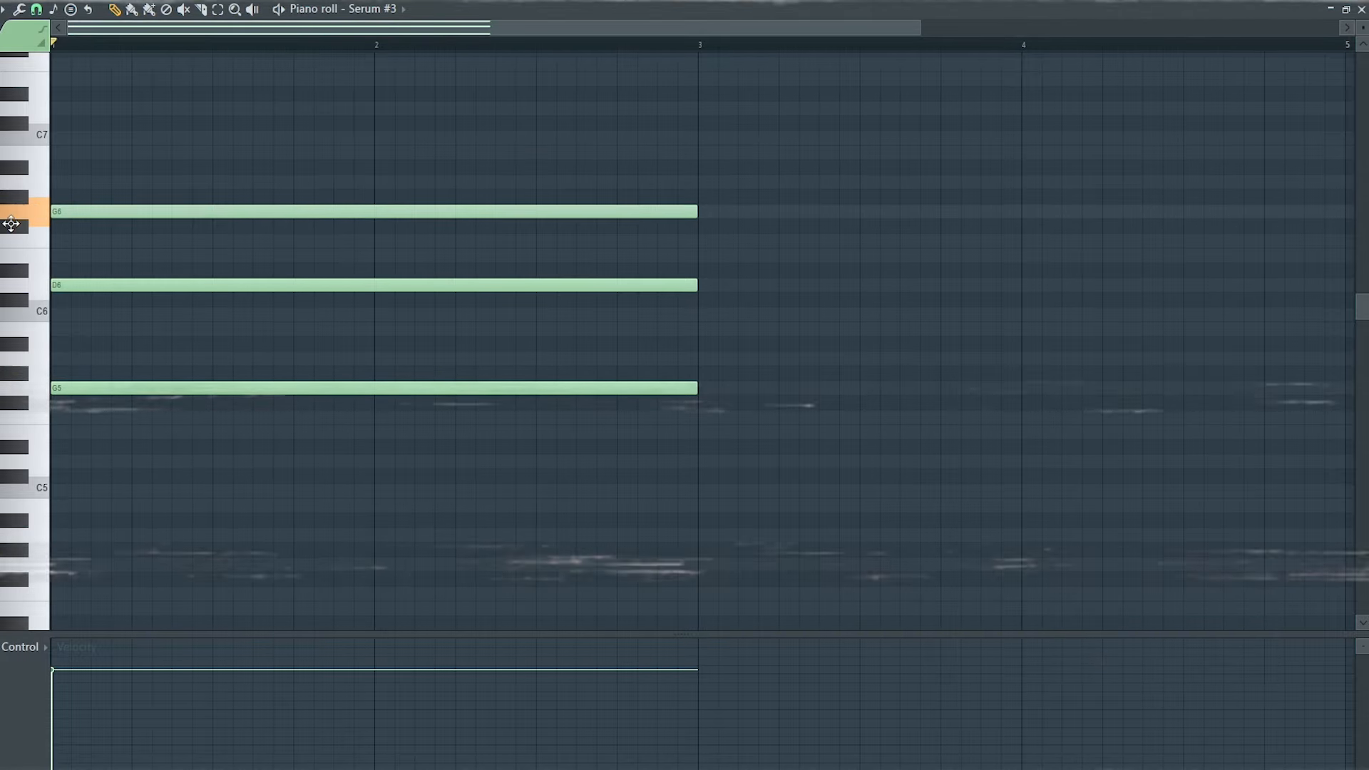
Step: Add a two-bar chord of A5, C6 and F6 across bars 3 and 4 and play the pattern
{"action": "left_click", "coordinate": [700, 357]}
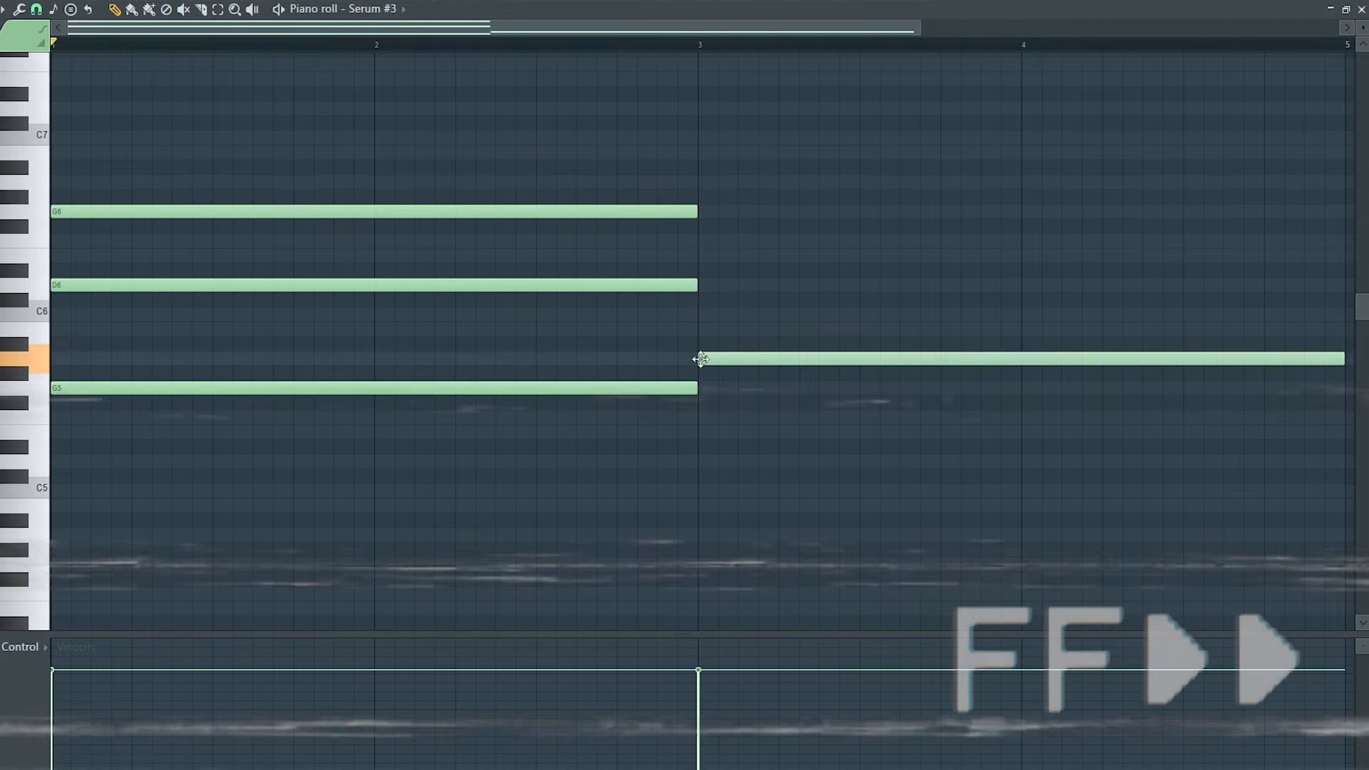
{"action": "left_click", "coordinate": [698, 313]}
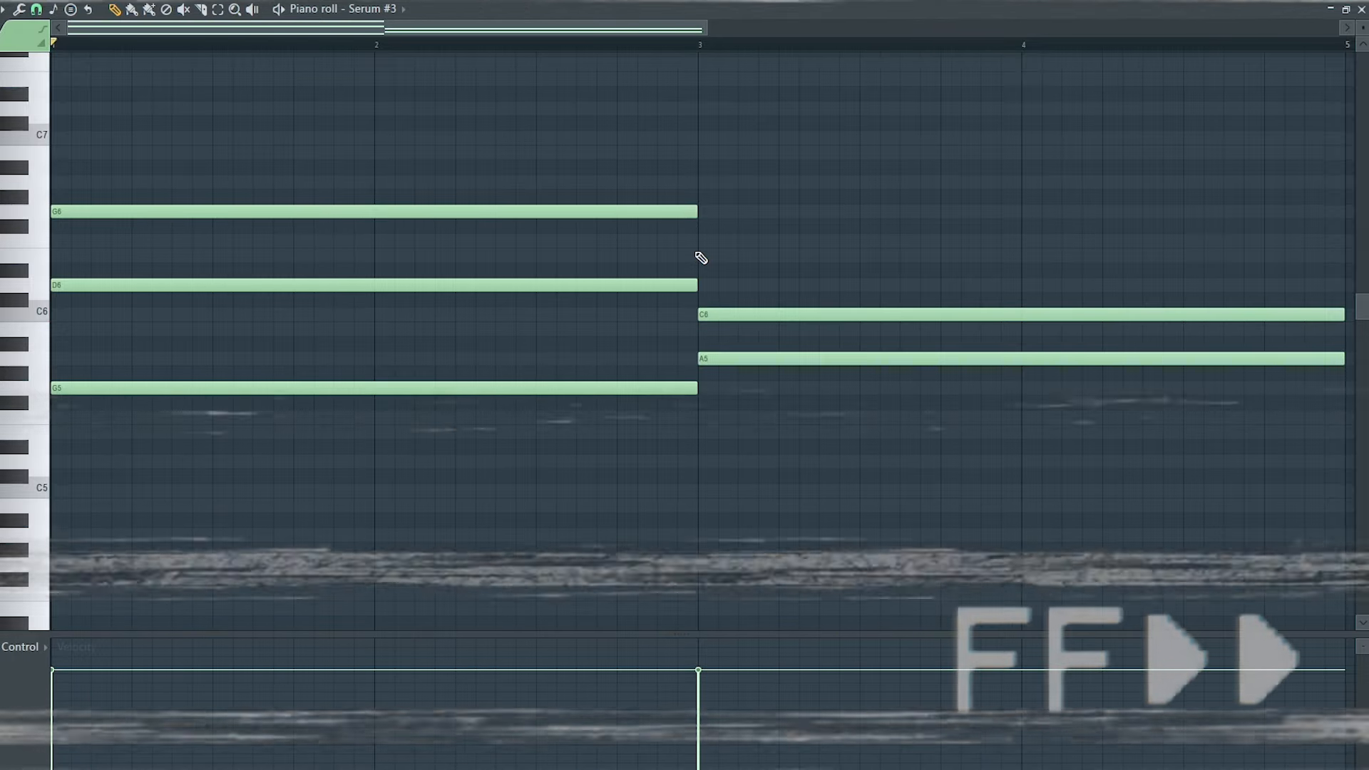
{"action": "left_click", "coordinate": [699, 241]}
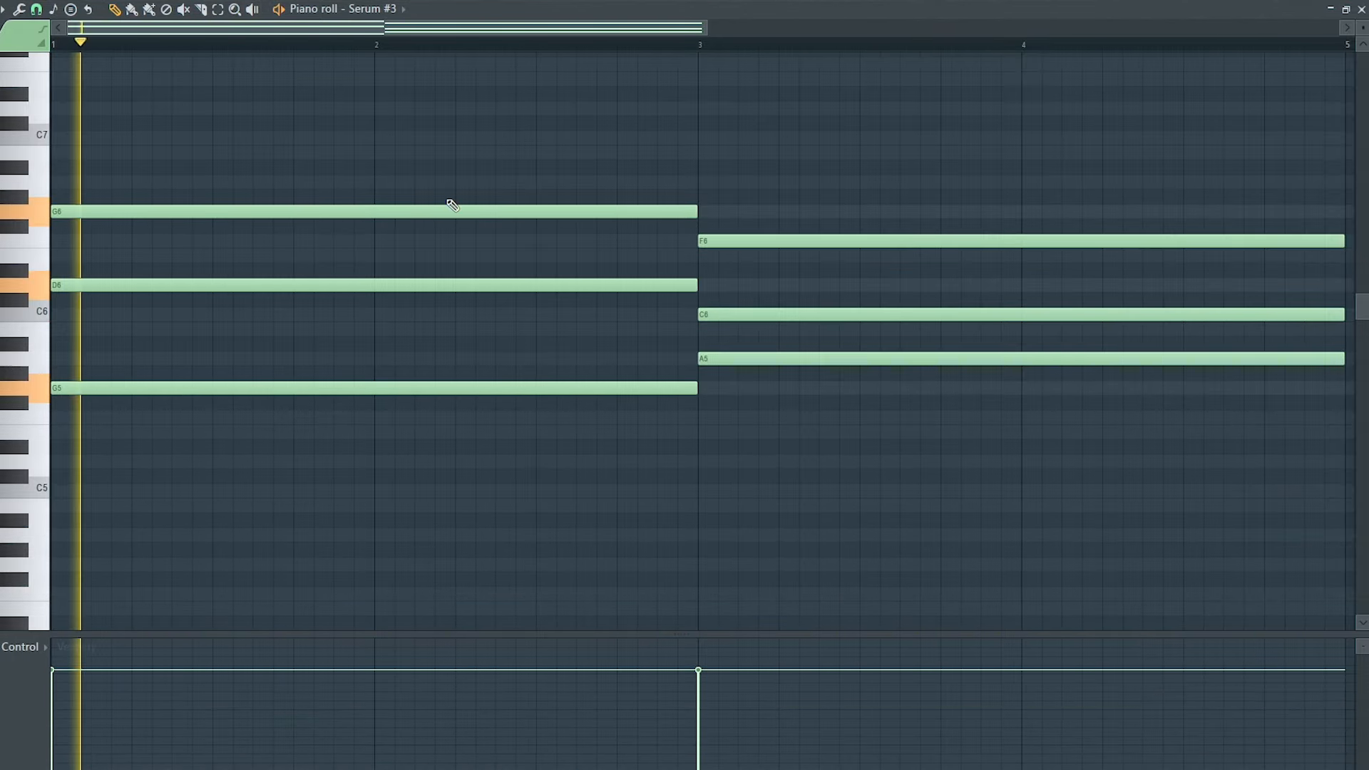
{"action": "scroll", "coordinate": [453, 206], "scroll_direction": "up", "scroll_amount": 1}
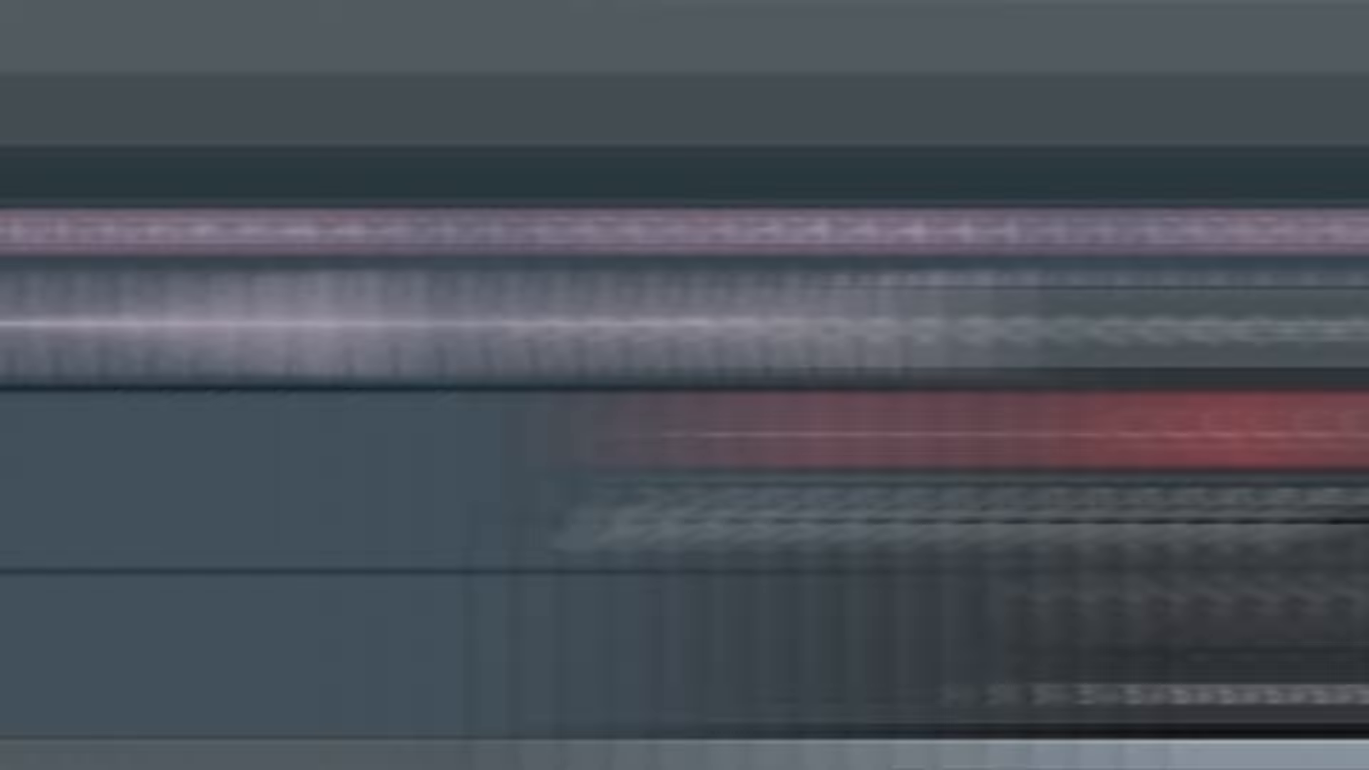
Step: Lower the Serum #3 mixer track's volume fader and route the track only to Sidechain
{"action": "left_click", "coordinate": [866, 497]}
{"action": "left_click_drag", "start_coordinate": [298, 464], "coordinate": [298, 507]}
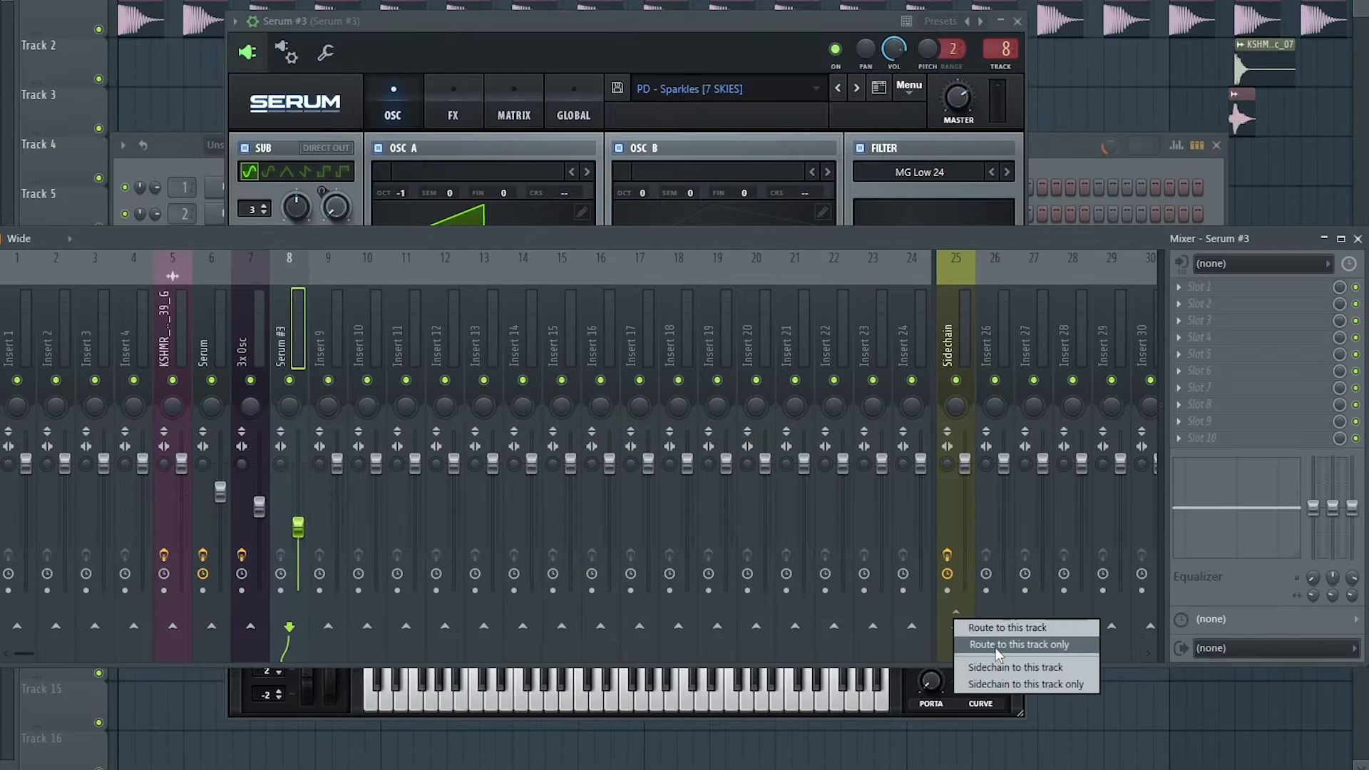
Step: Load Fruity Parametric EQ 2 on the Serum #3 track and make band 1 a high pass with a steeper order
{"action": "left_click", "coordinate": [1205, 286]}
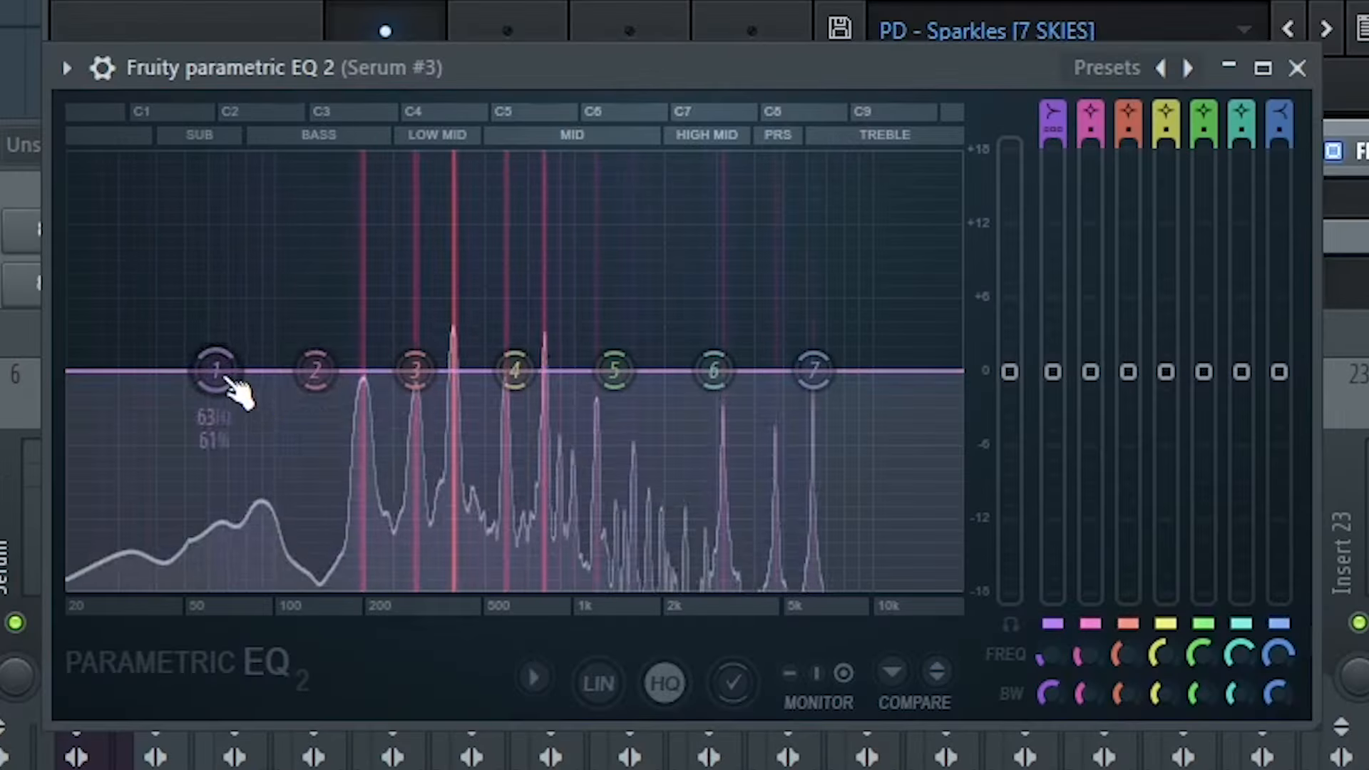
{"action": "right_click", "coordinate": [230, 385]}
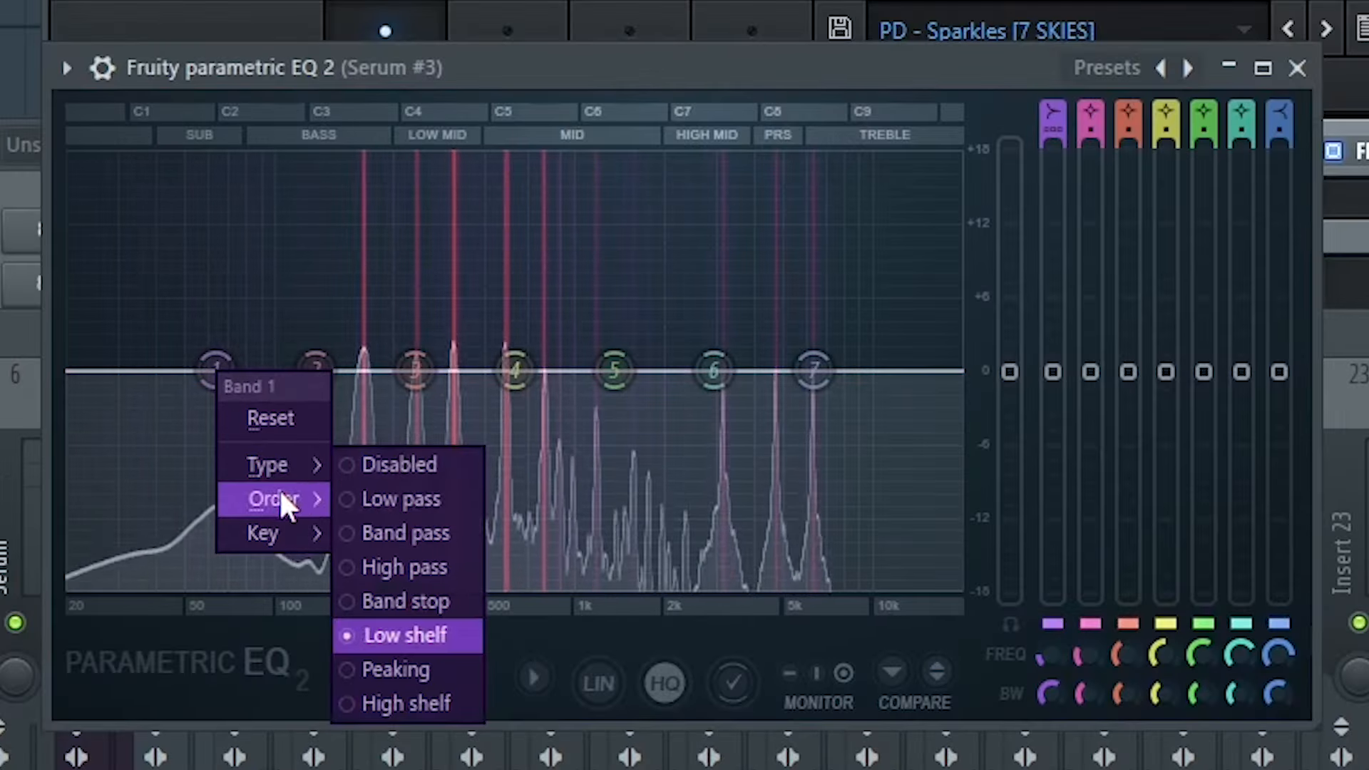
{"action": "mouse_move", "coordinate": [295, 493]}
{"action": "left_click", "coordinate": [396, 497]}
{"action": "right_click", "coordinate": [218, 377]}
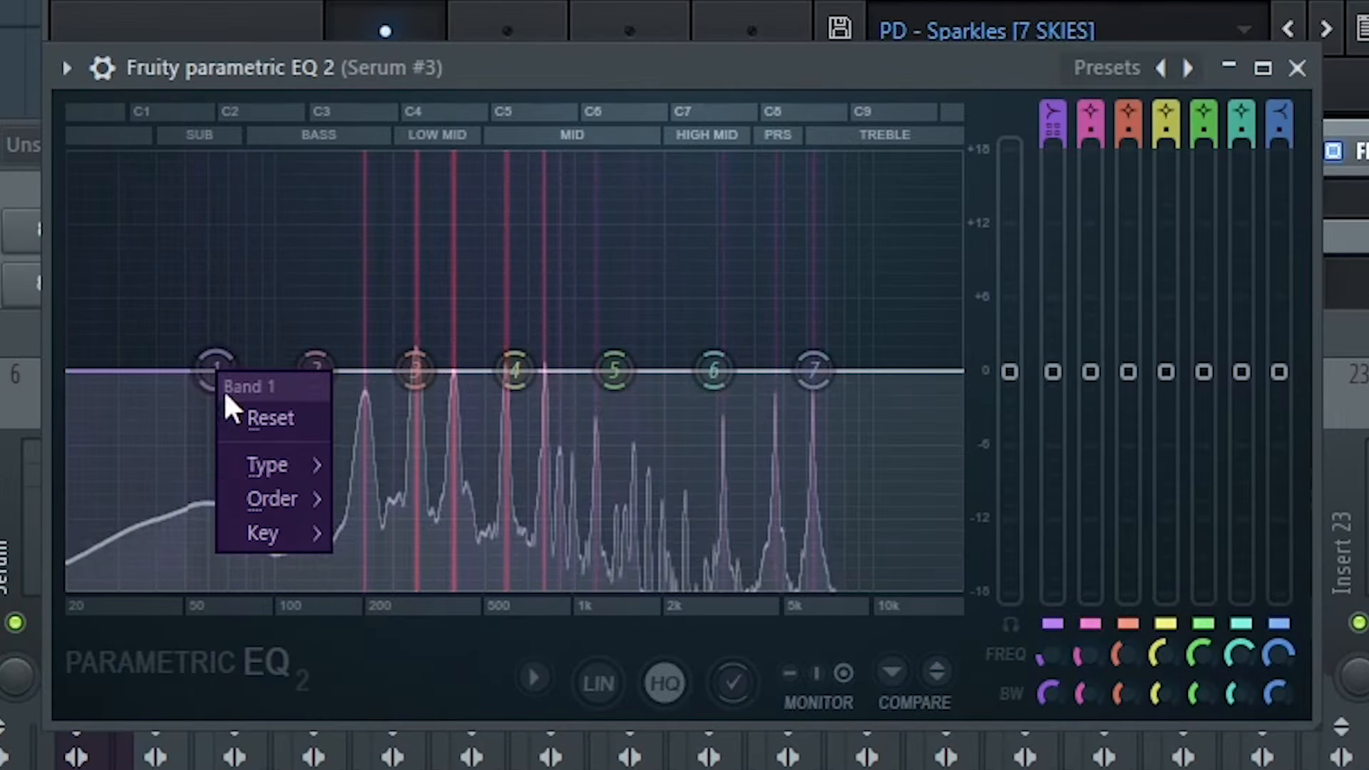
{"action": "mouse_move", "coordinate": [292, 467]}
{"action": "left_click", "coordinate": [412, 563]}
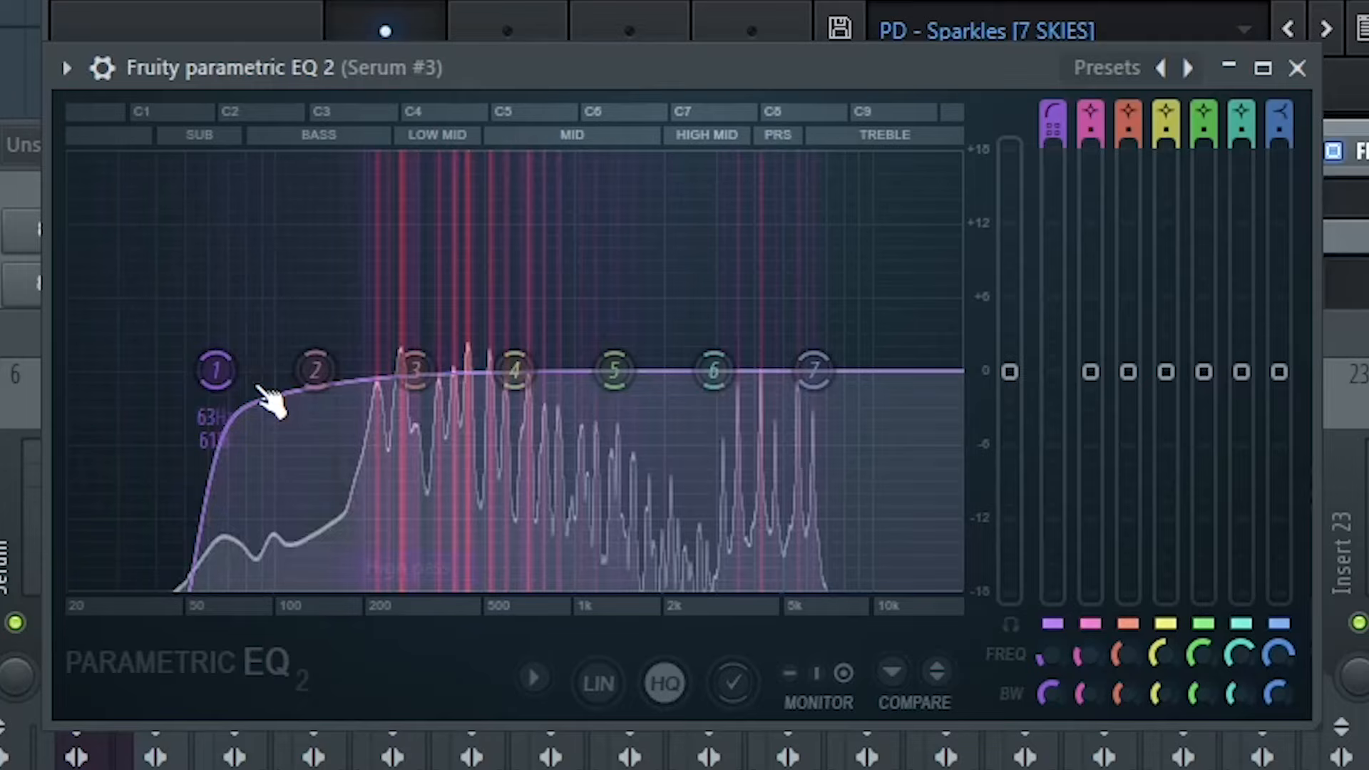
Step: Move the high-pass band 1 up to about 130 Hz and pull band 7 down to cut the highs
{"action": "left_click_drag", "start_coordinate": [214, 369], "coordinate": [314, 370]}
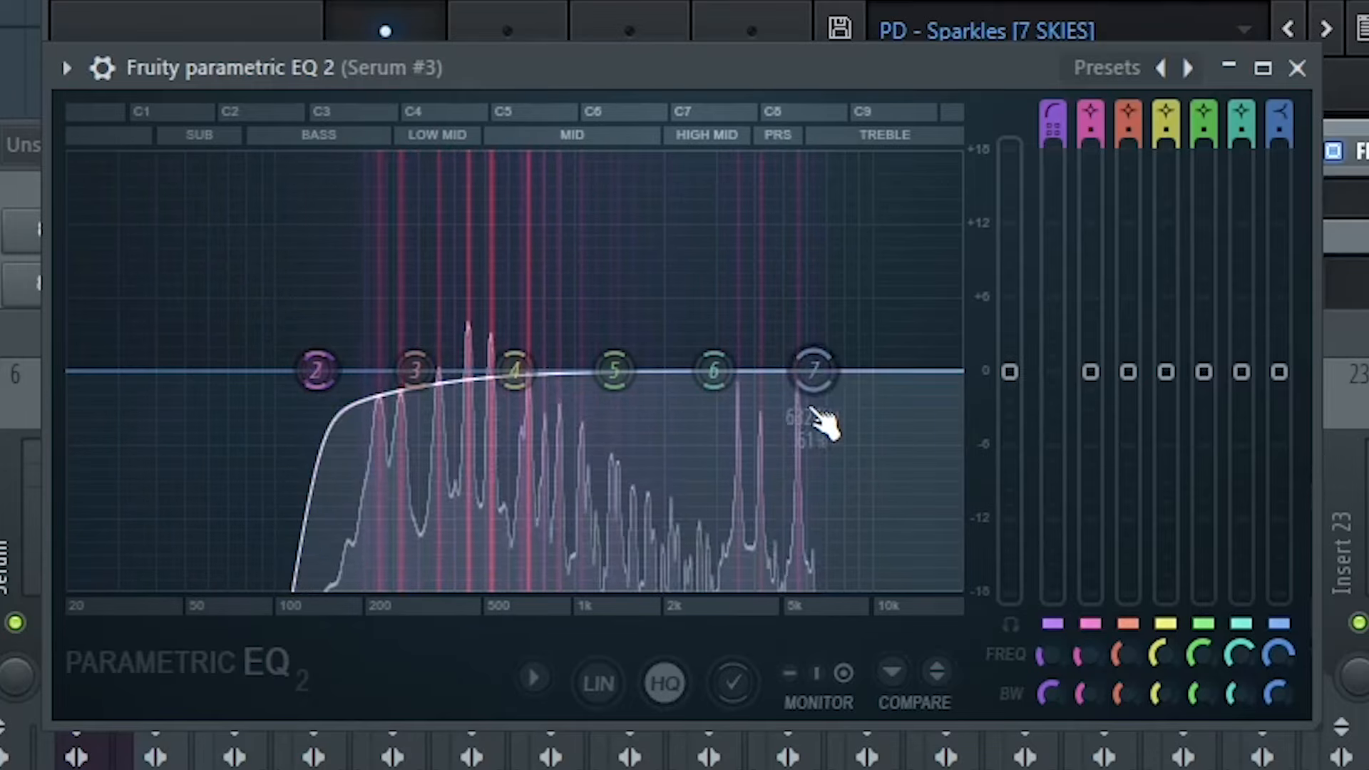
{"action": "left_click_drag", "start_coordinate": [813, 371], "coordinate": [669, 583]}
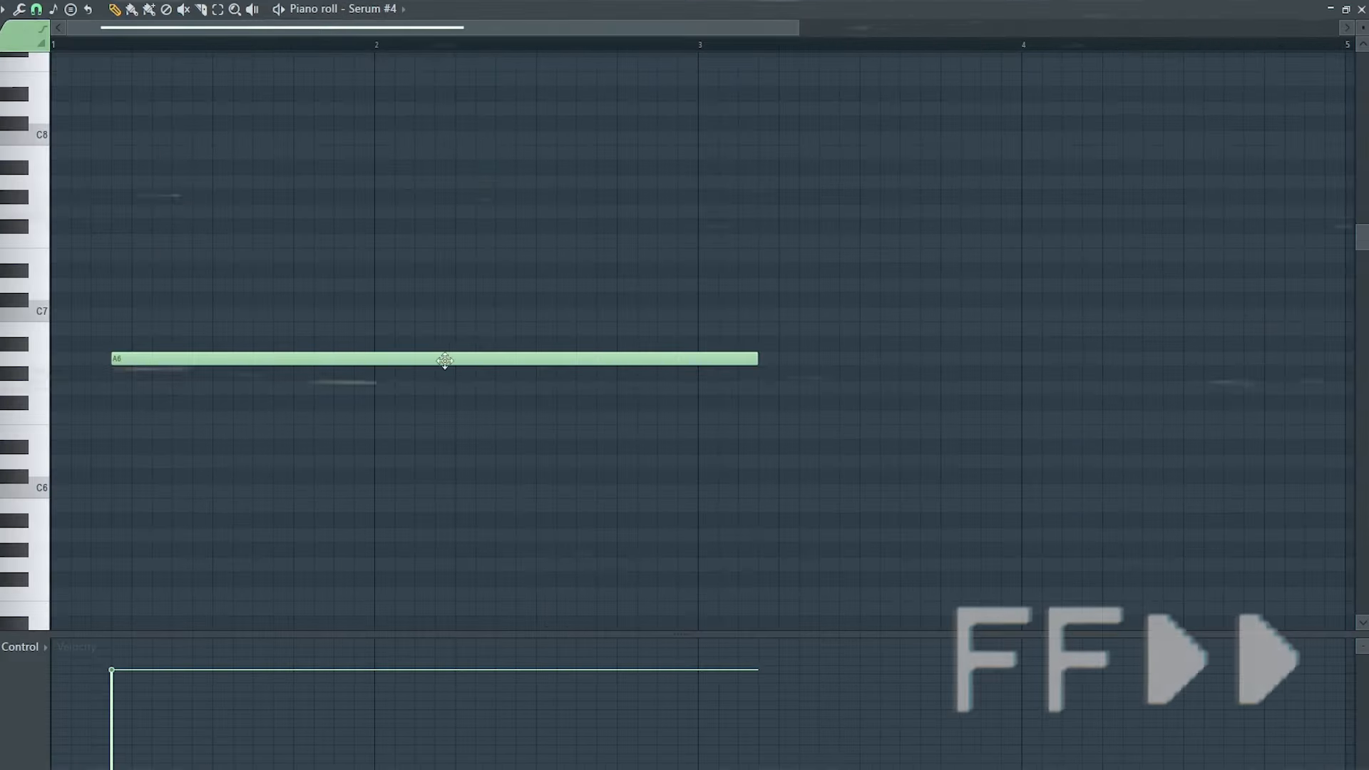
Step: Write the first two bars of the Serum #4 pluck melody from short G6, C7, A#6 and A6 notes
{"action": "left_click_drag", "start_coordinate": [445, 360], "coordinate": [361, 400]}
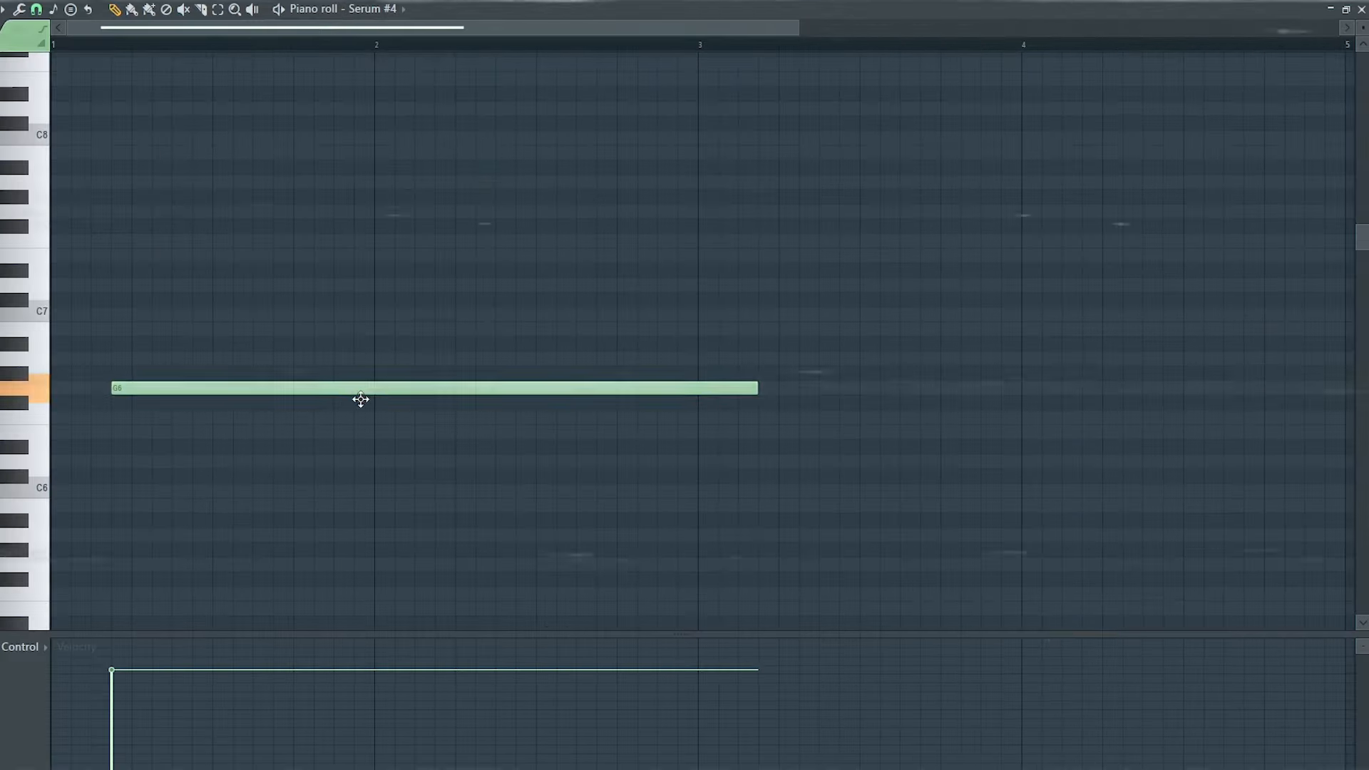
{"action": "scroll", "coordinate": [230, 385], "scroll_direction": "down", "scroll_amount": 1}
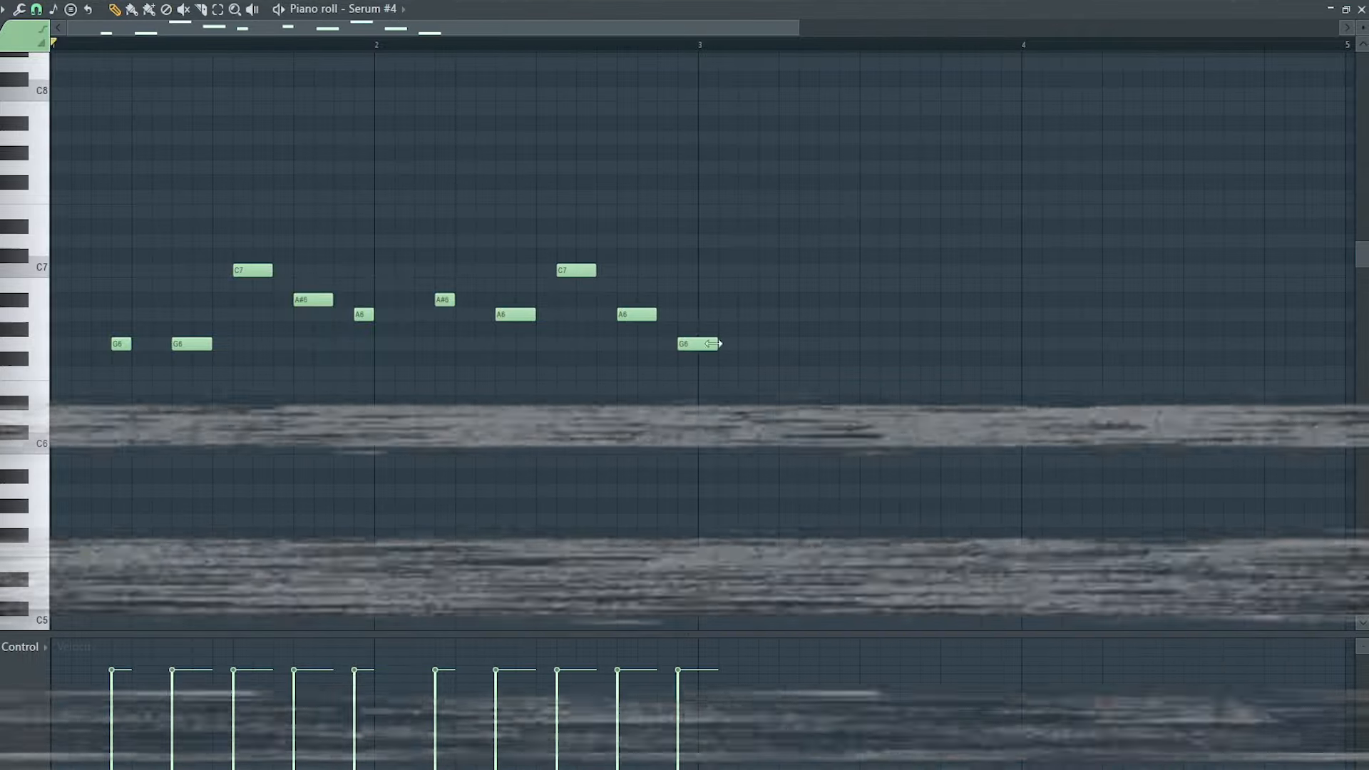
{"action": "scroll", "coordinate": [692, 350], "scroll_direction": "up", "scroll_amount": 2}
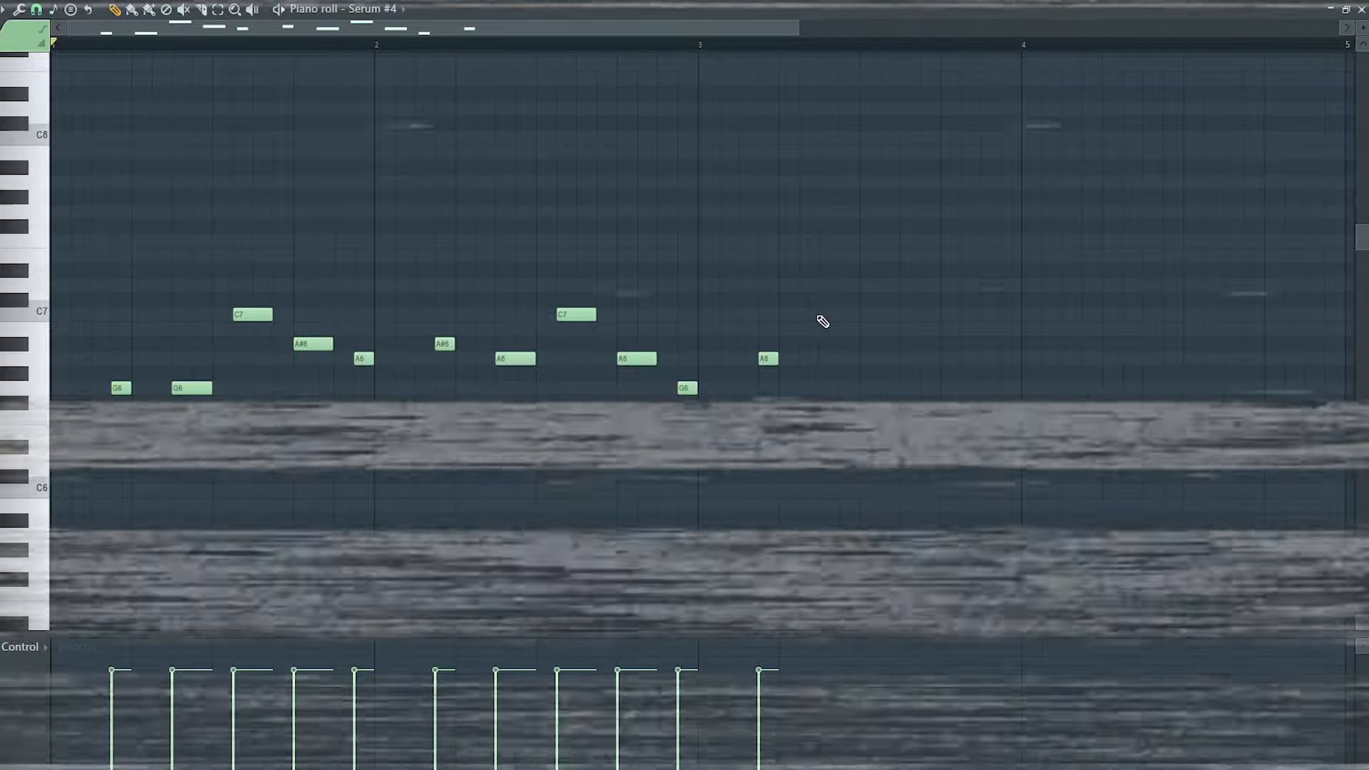
Step: Continue the pluck melody in bar 3 with A#6 and A6 notes and a short closing F6
{"action": "left_click", "coordinate": [888, 343]}
{"action": "left_click", "coordinate": [948, 358]}
{"action": "left_click", "coordinate": [1005, 388]}
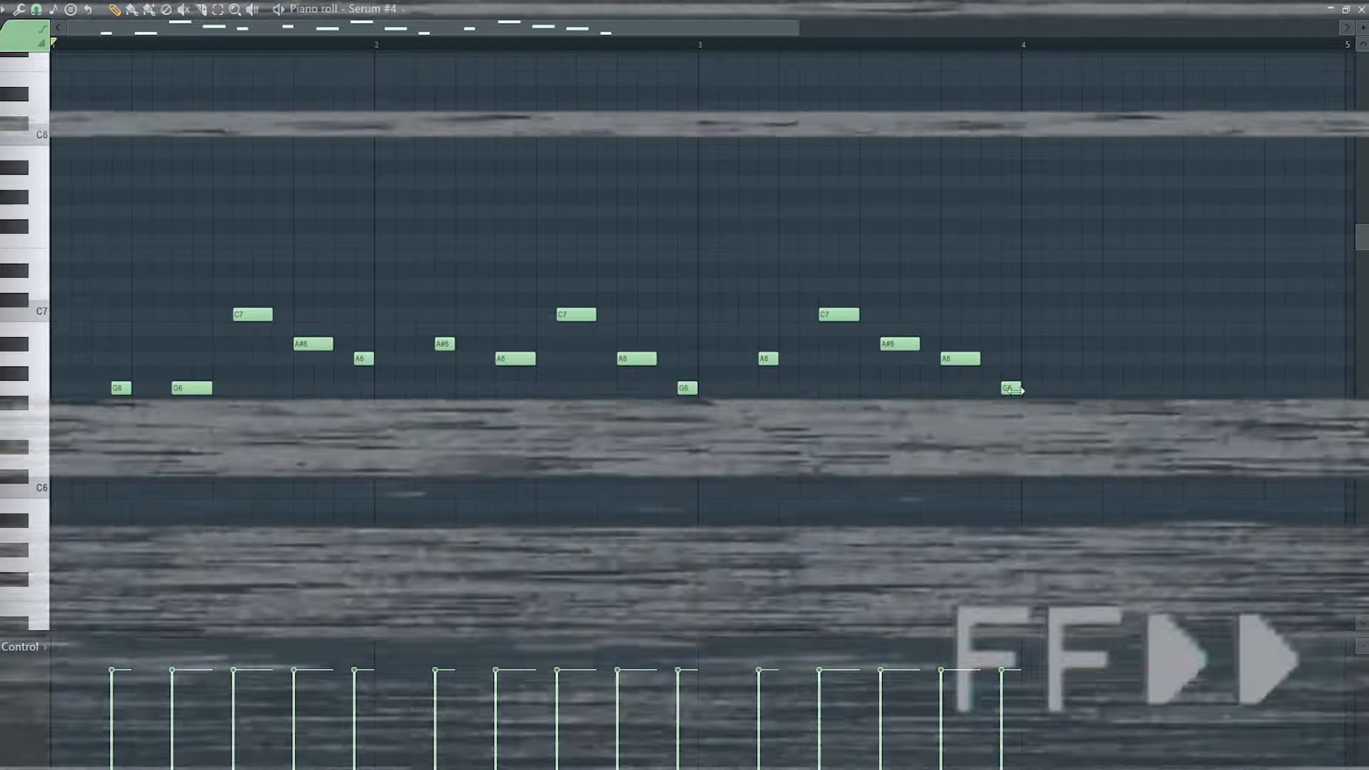
{"action": "left_click_drag", "start_coordinate": [1008, 387], "coordinate": [1013, 417]}
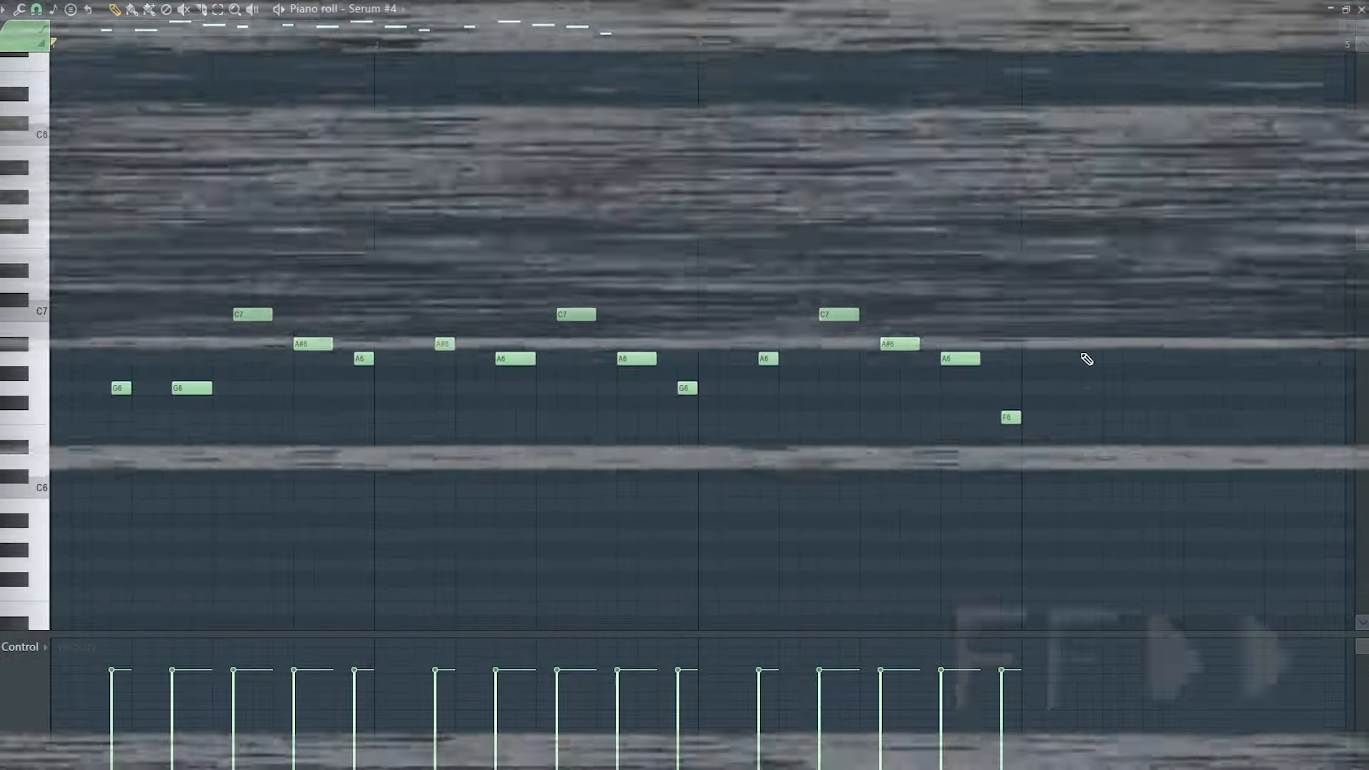
Step: Fill bar 4 of the pluck melody with A6, A6, F6, A6 and G6 notes, playing it from bar 3 along the way
{"action": "left_click", "coordinate": [1085, 358]}
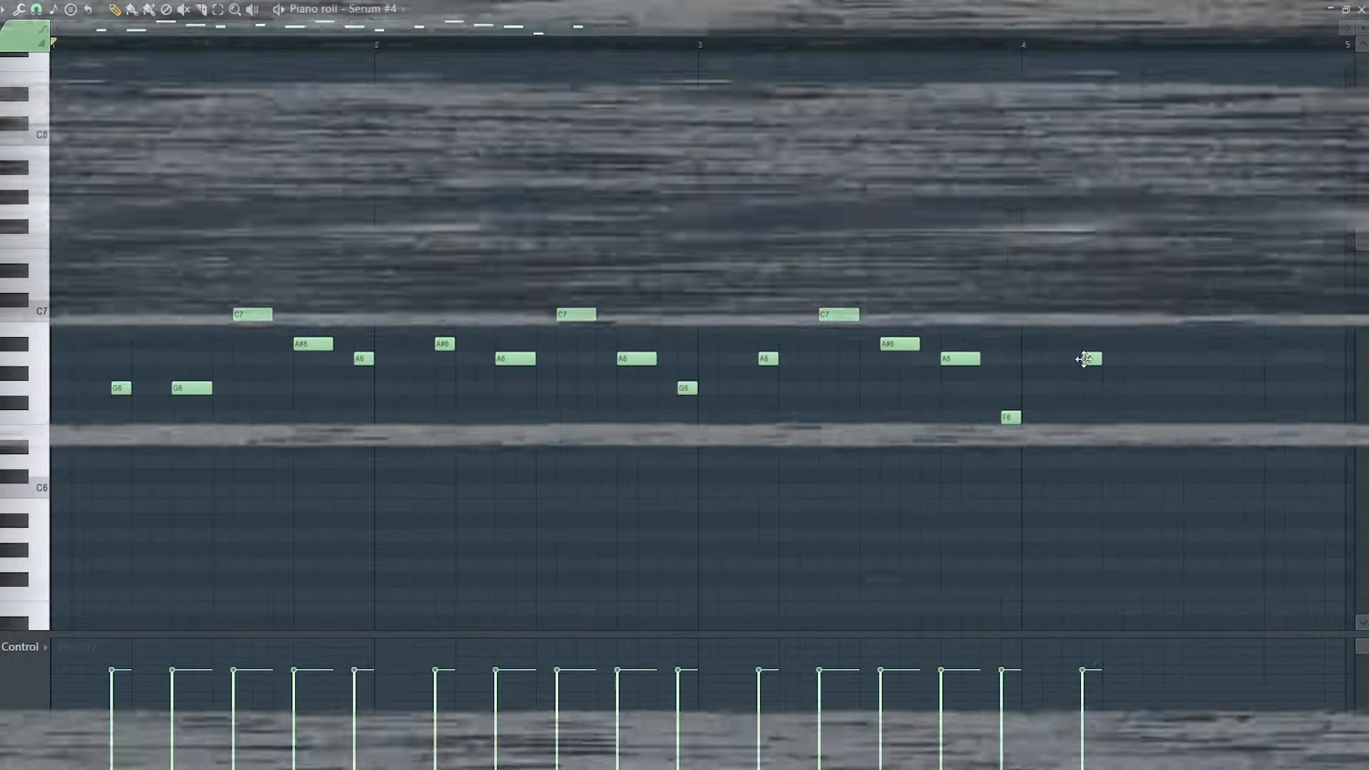
{"action": "left_click", "coordinate": [1143, 358]}
{"action": "left_click_drag", "start_coordinate": [1161, 358], "coordinate": [1181, 359]}
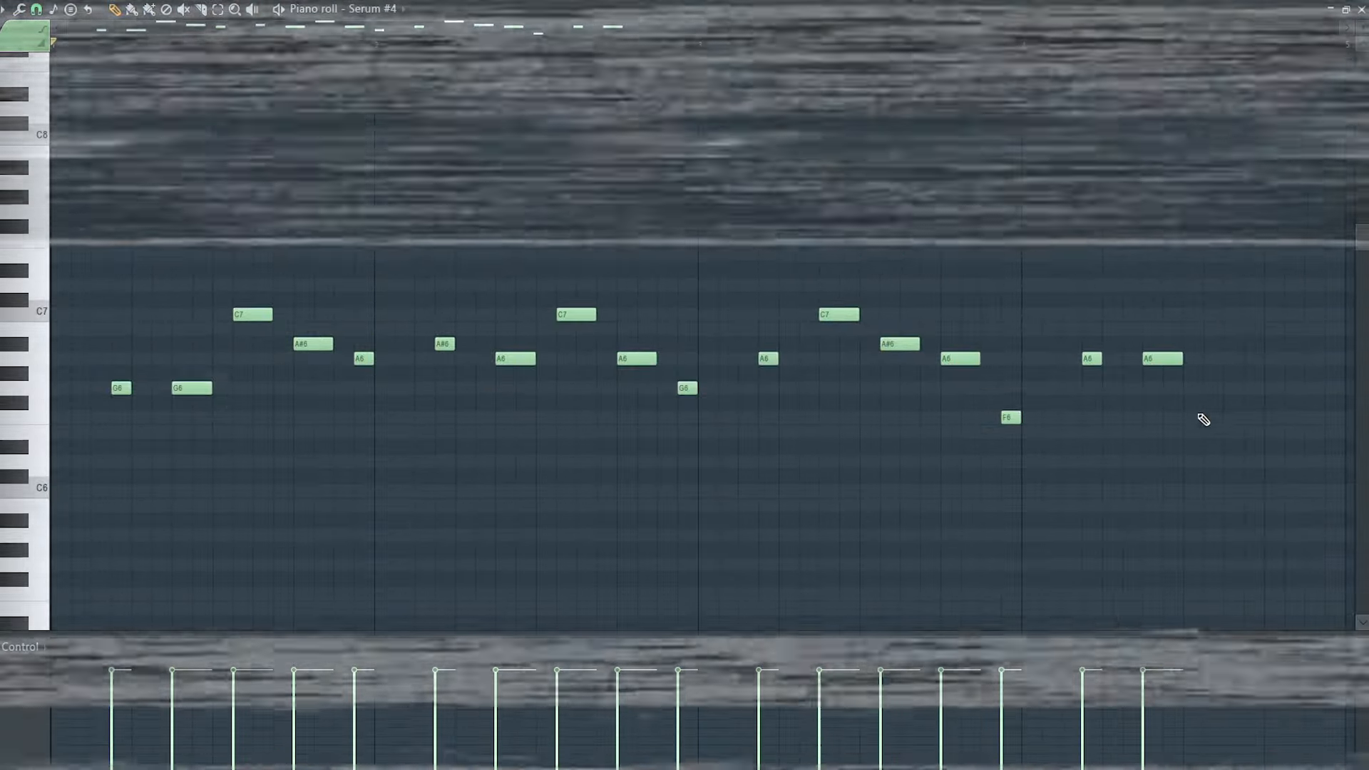
{"action": "left_click", "coordinate": [1205, 417]}
{"action": "left_click", "coordinate": [700, 44]}
{"action": "key", "text": "space"}
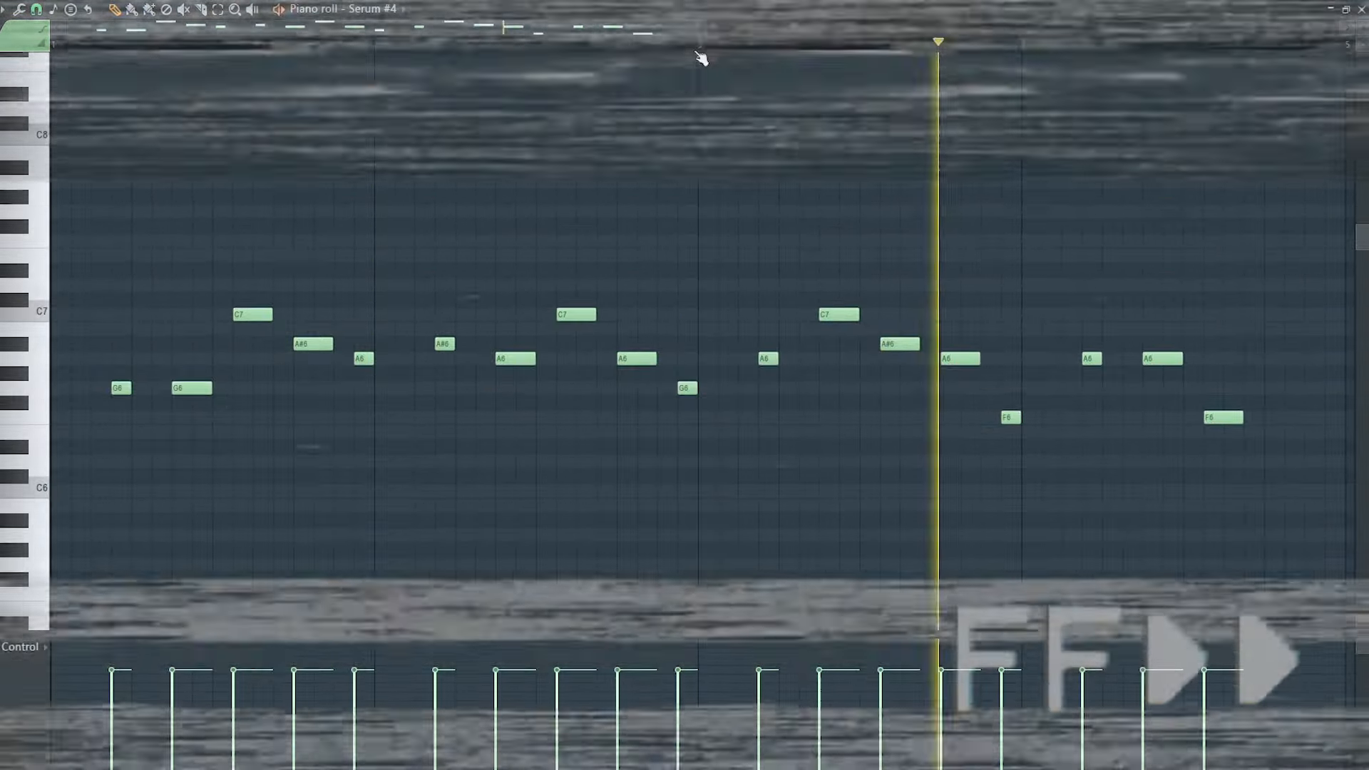
{"action": "key", "text": "space"}
{"action": "left_click", "coordinate": [1275, 359]}
{"action": "left_click", "coordinate": [1332, 388]}
{"action": "scroll", "coordinate": [178, 118], "scroll_direction": "down", "scroll_amount": 1}
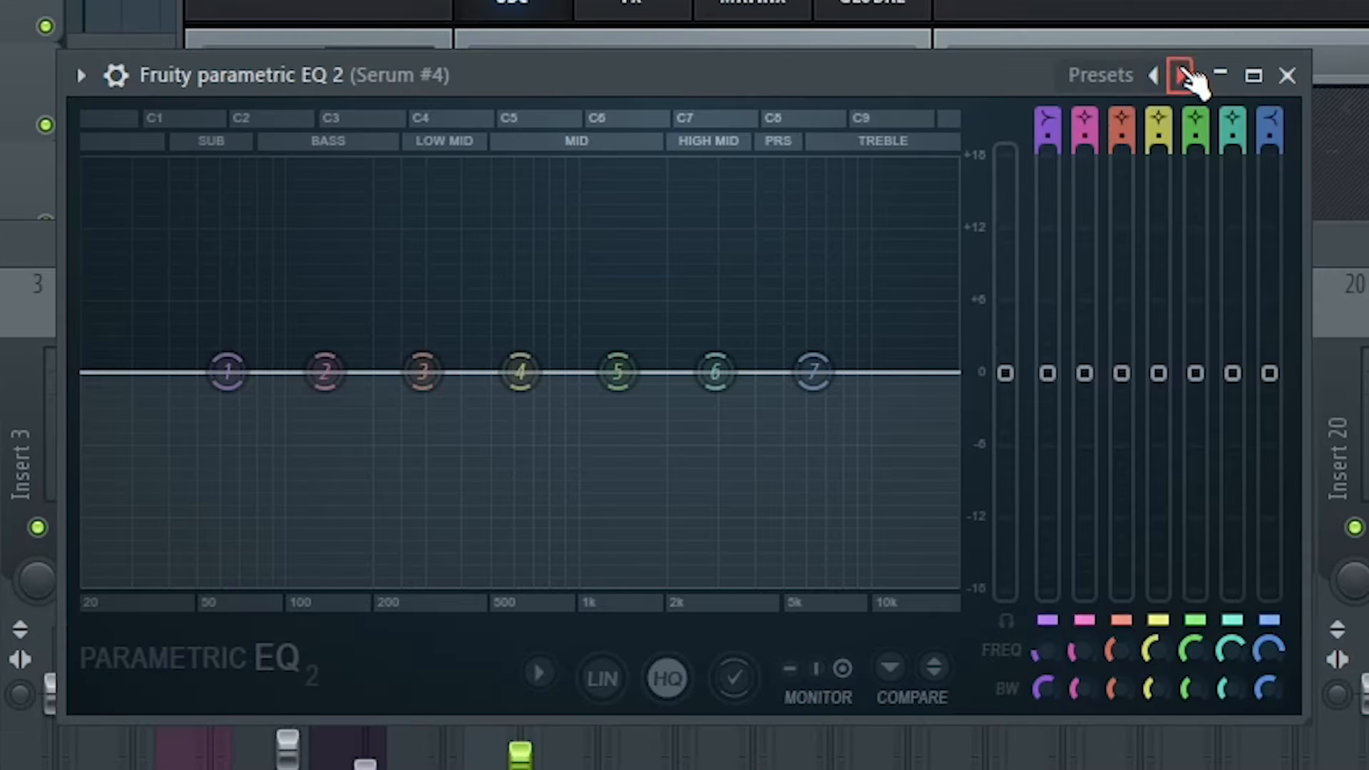
Step: On Serum #4, apply the 20Hz + 18kHz cut EQ preset, raise its high pass to about 700 Hz and set ValhallaRoom's mix to about 30%
{"action": "left_click", "coordinate": [1179, 75]}
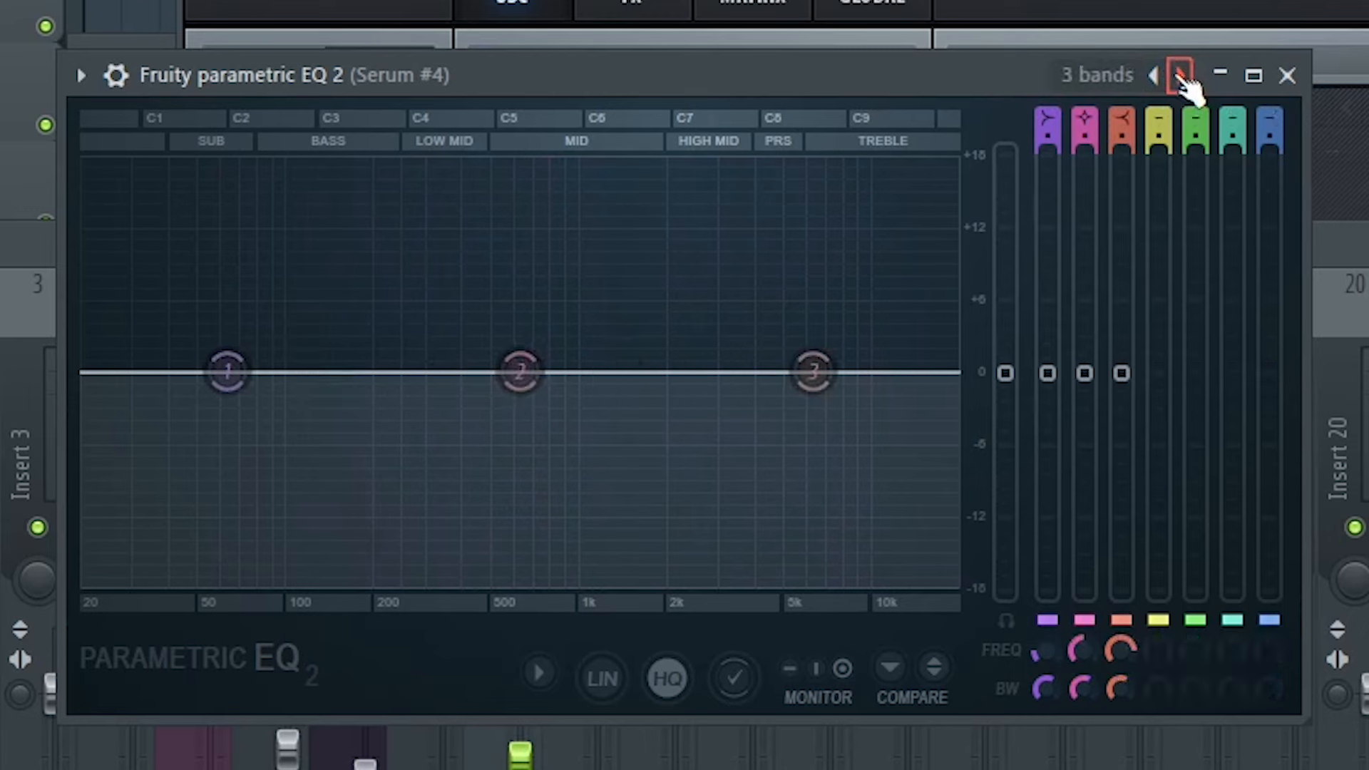
{"action": "left_click", "coordinate": [1153, 75]}
{"action": "left_click_drag", "start_coordinate": [89, 373], "coordinate": [529, 371]}
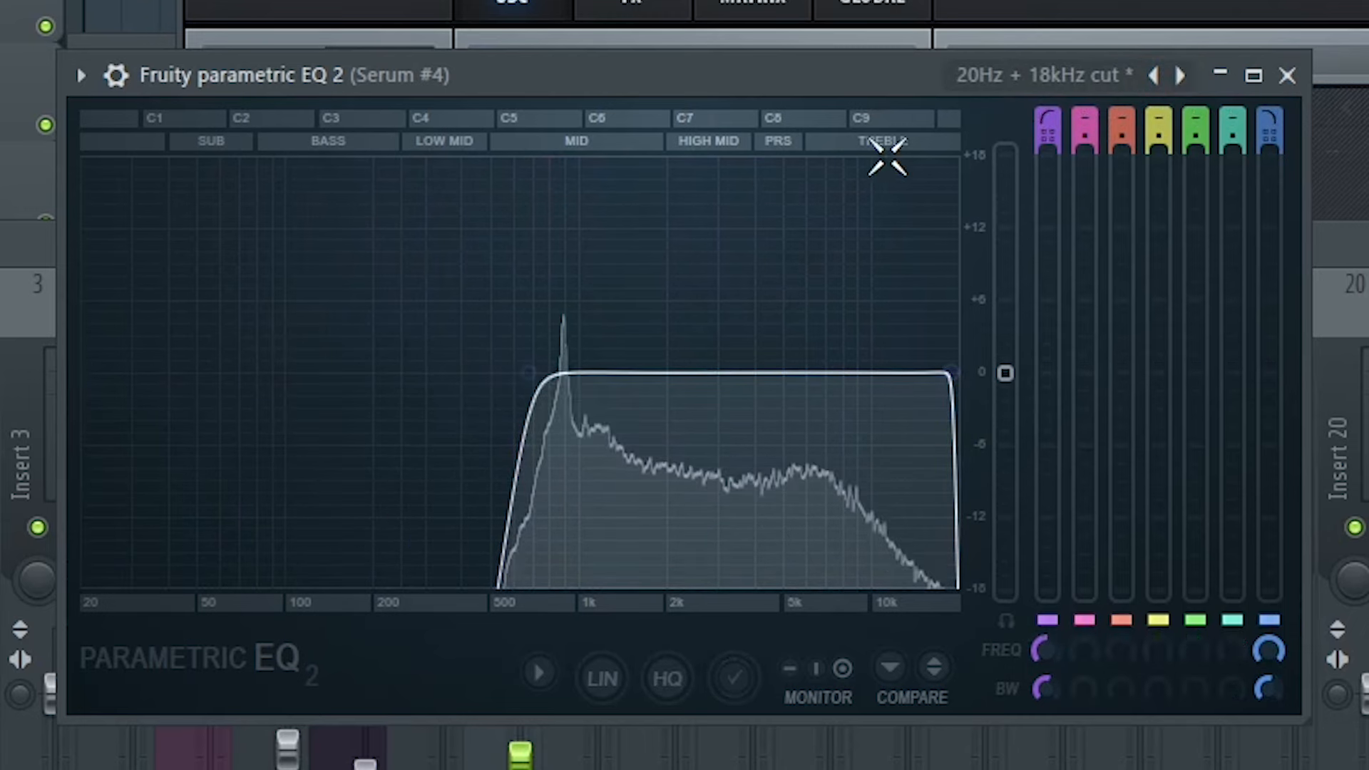
{"action": "left_click", "coordinate": [1287, 74]}
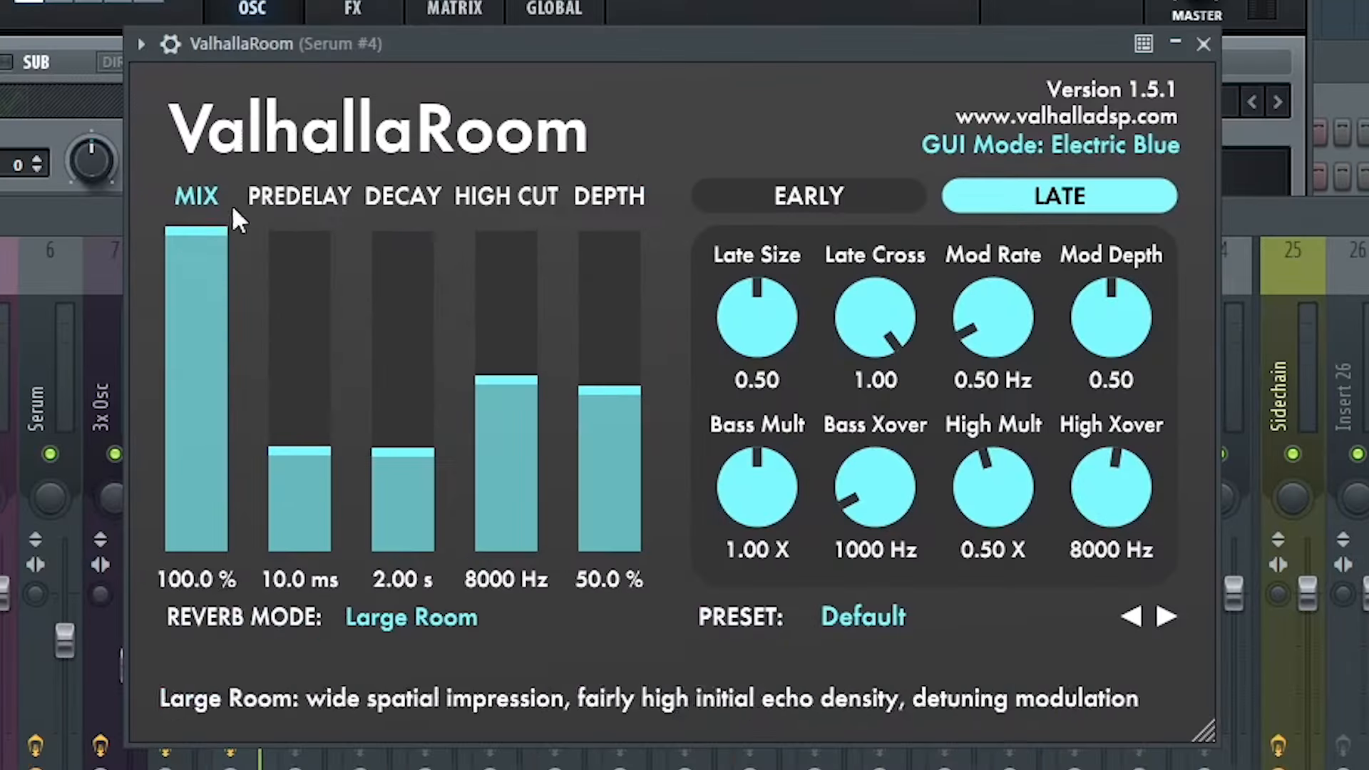
{"action": "left_click", "coordinate": [202, 427]}
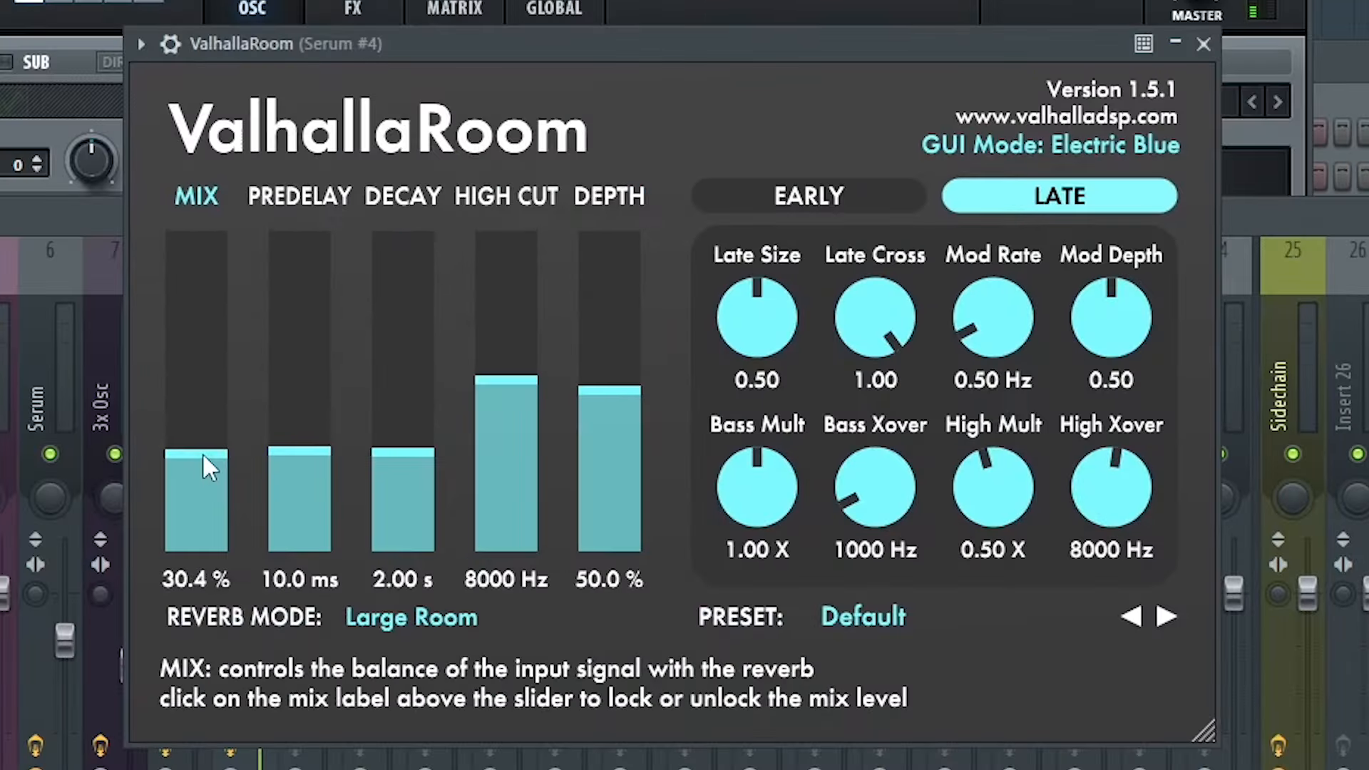
{"action": "left_click_drag", "start_coordinate": [202, 452], "coordinate": [202, 453]}
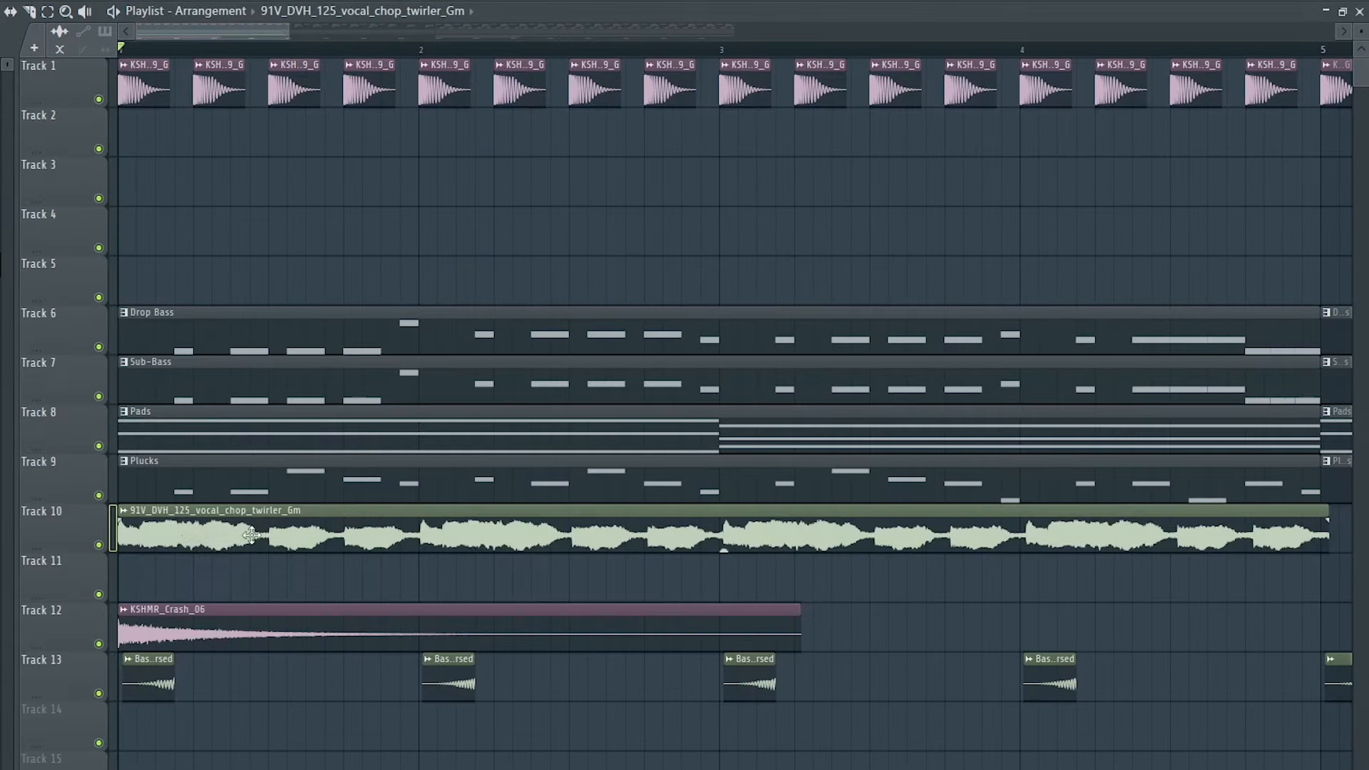
Step: Set the vocal chop clip's time-stretching mode to Stretch and lower its channel volume
{"action": "double_click", "coordinate": [303, 549]}
{"action": "left_click", "coordinate": [475, 324]}
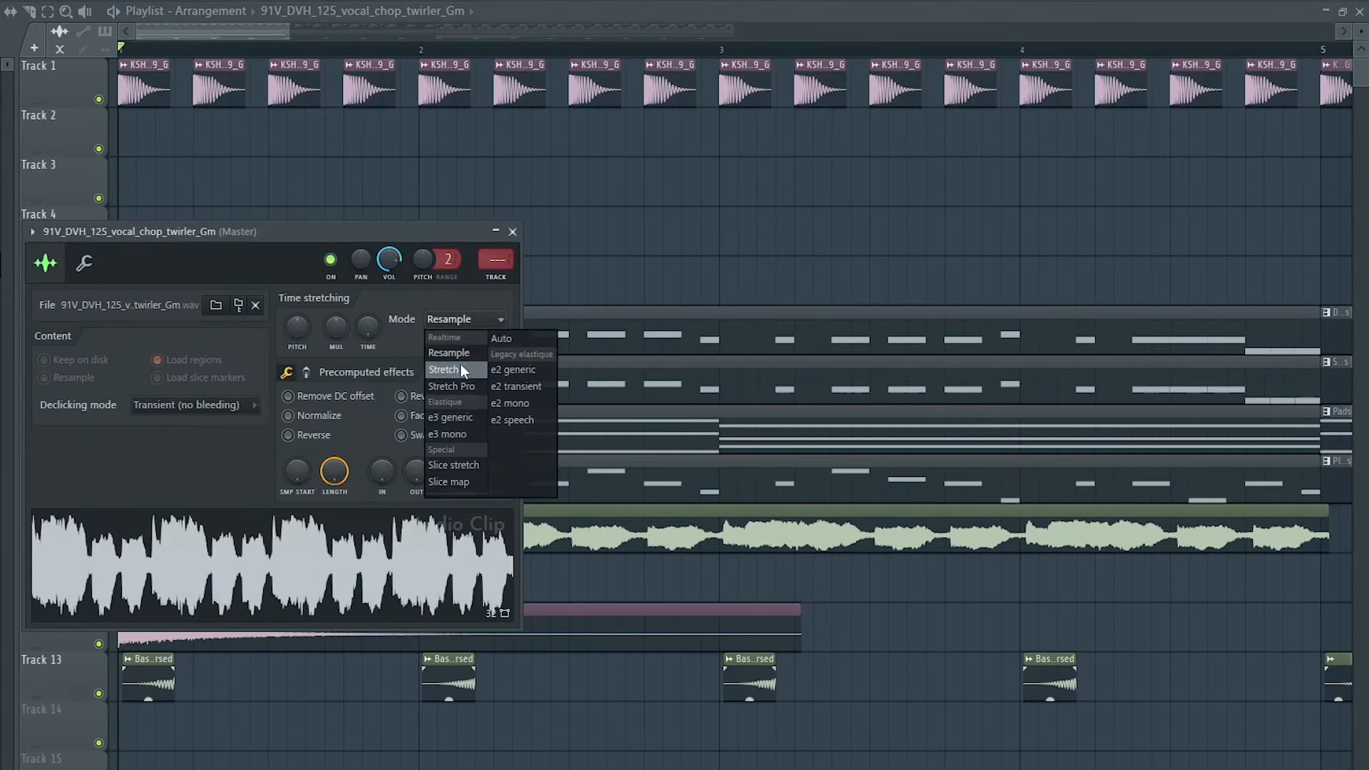
{"action": "left_click", "coordinate": [459, 364]}
{"action": "left_click_drag", "start_coordinate": [388, 260], "coordinate": [389, 284]}
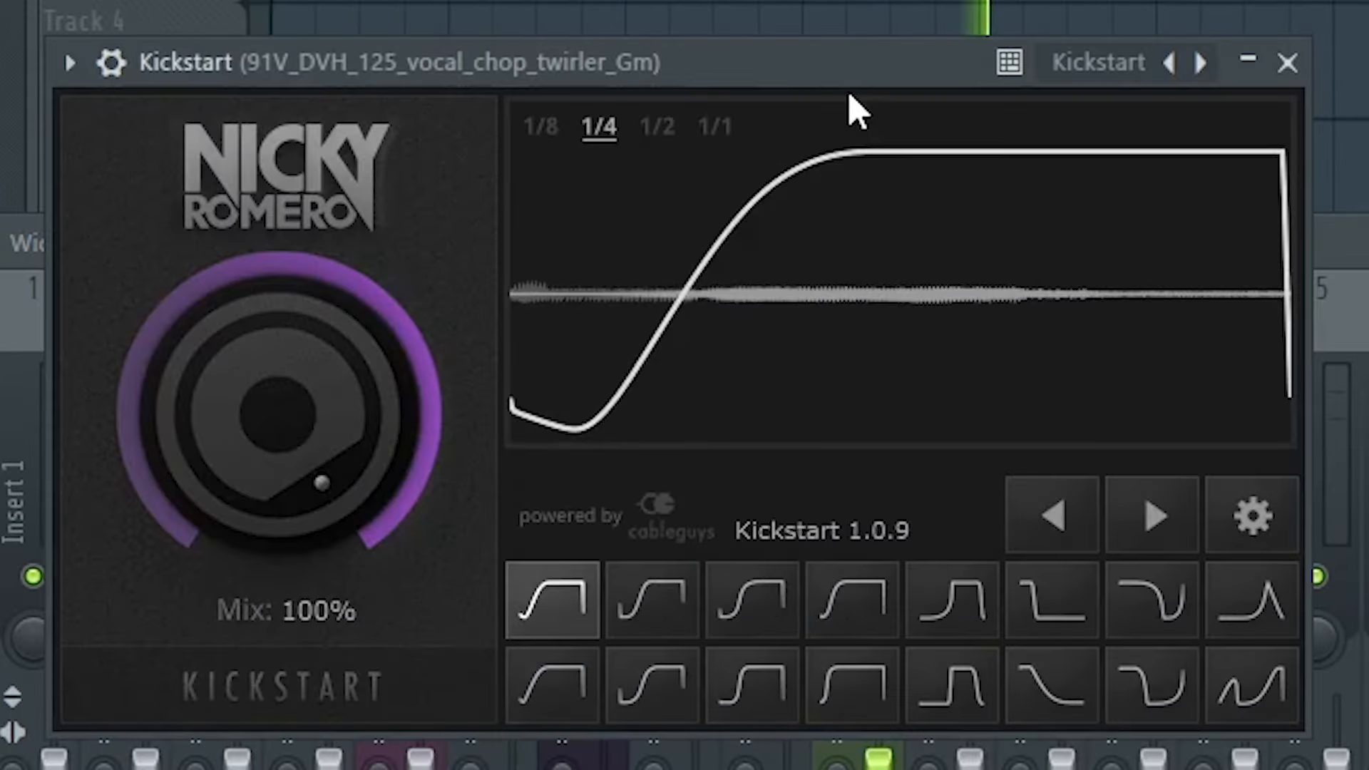
Step: Cut the vocal chop's lows with EQ band 1 fully down at about 450 Hz and dip band 6 slightly near 2.9 kHz
{"action": "left_click", "coordinate": [1287, 68]}
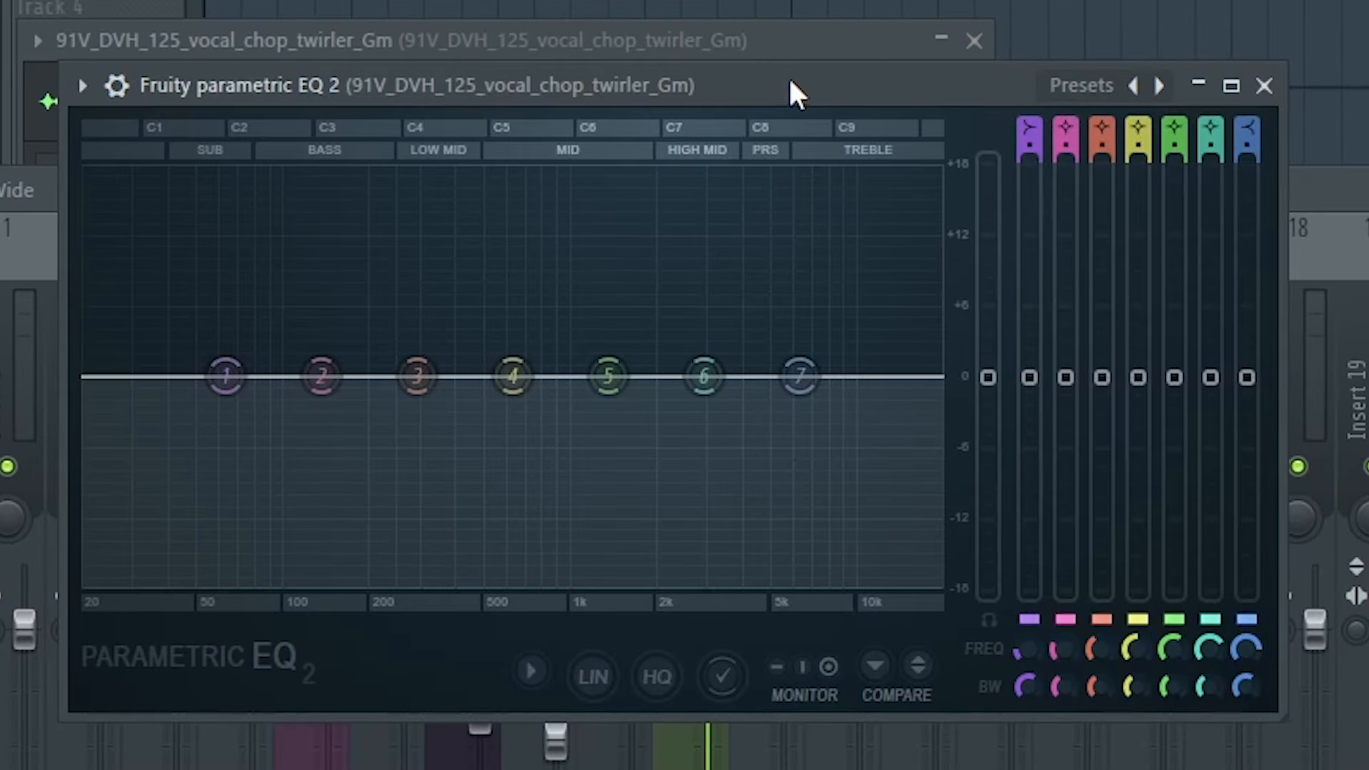
{"action": "left_click_drag", "start_coordinate": [803, 85], "coordinate": [828, 83]}
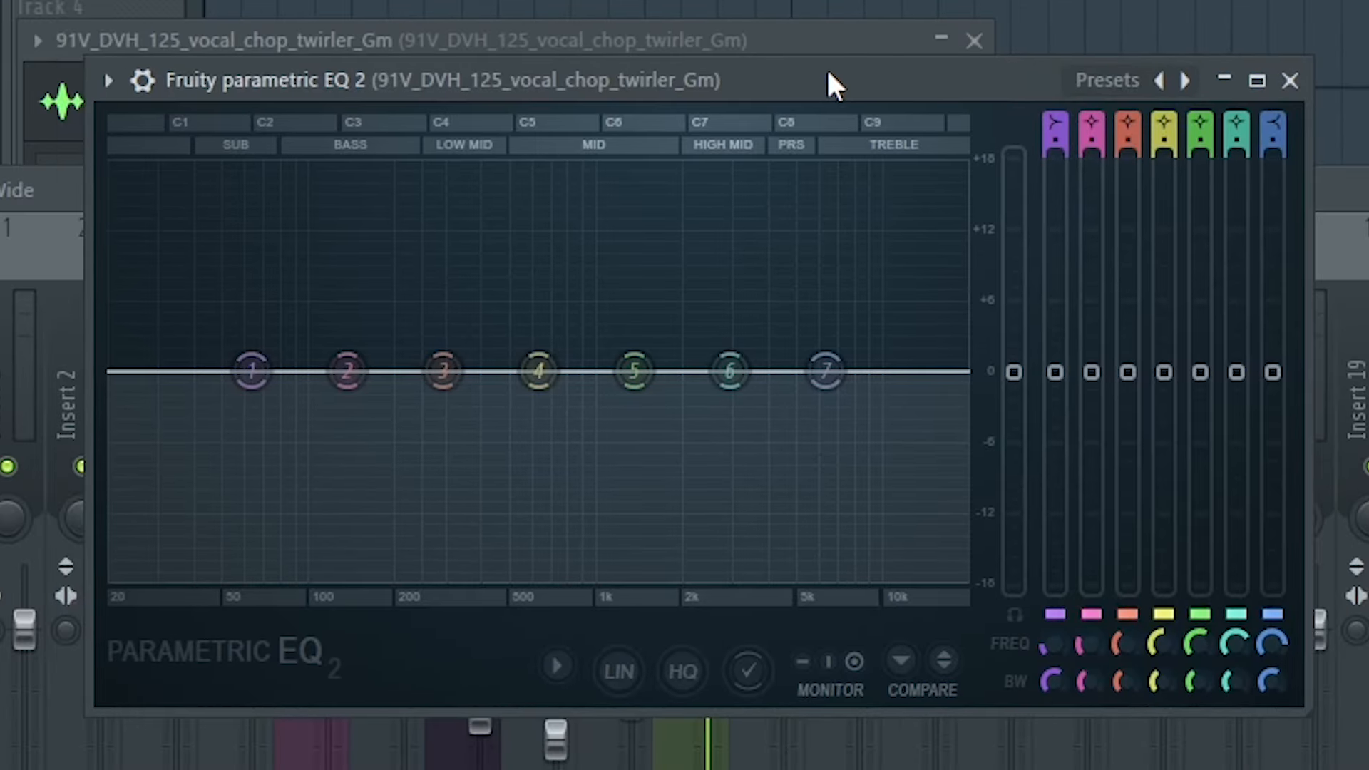
{"action": "left_click_drag", "start_coordinate": [251, 378], "coordinate": [497, 583]}
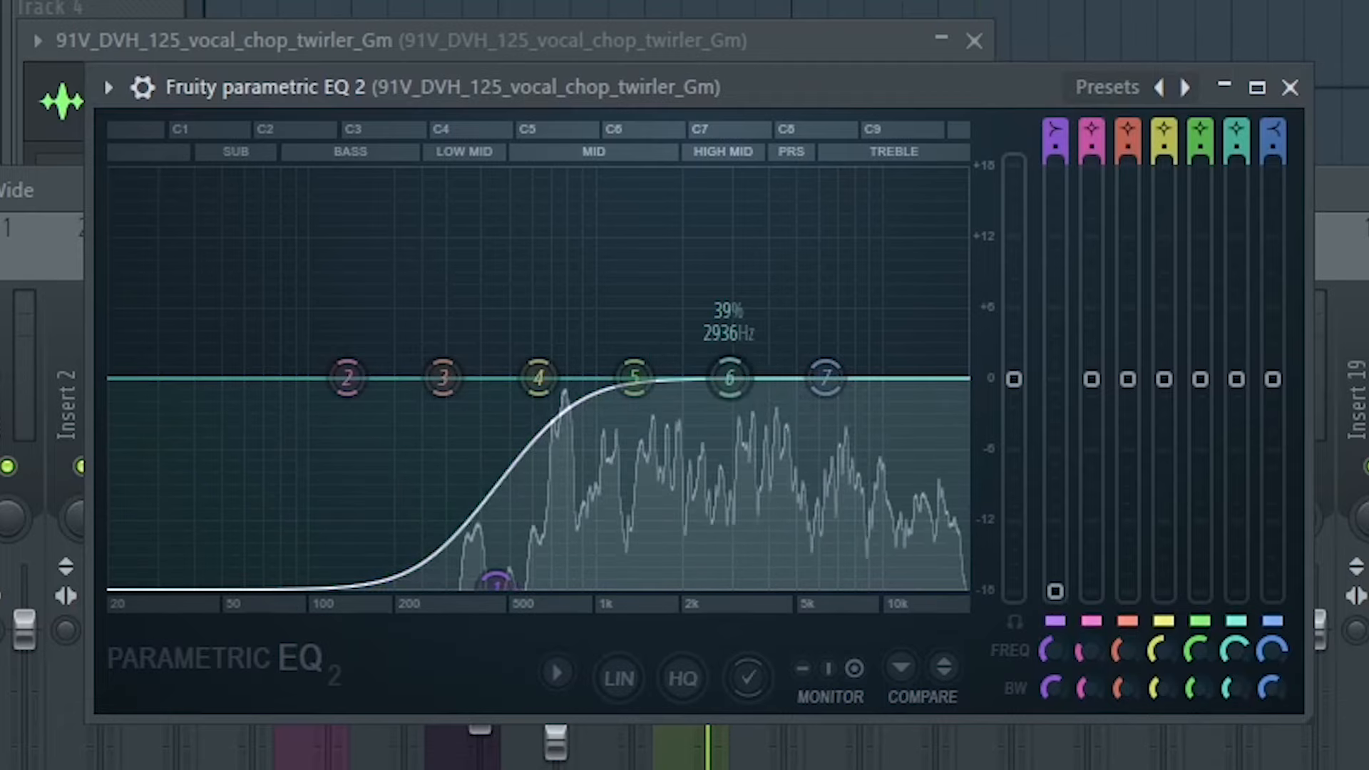
{"action": "left_click_drag", "start_coordinate": [738, 376], "coordinate": [739, 406]}
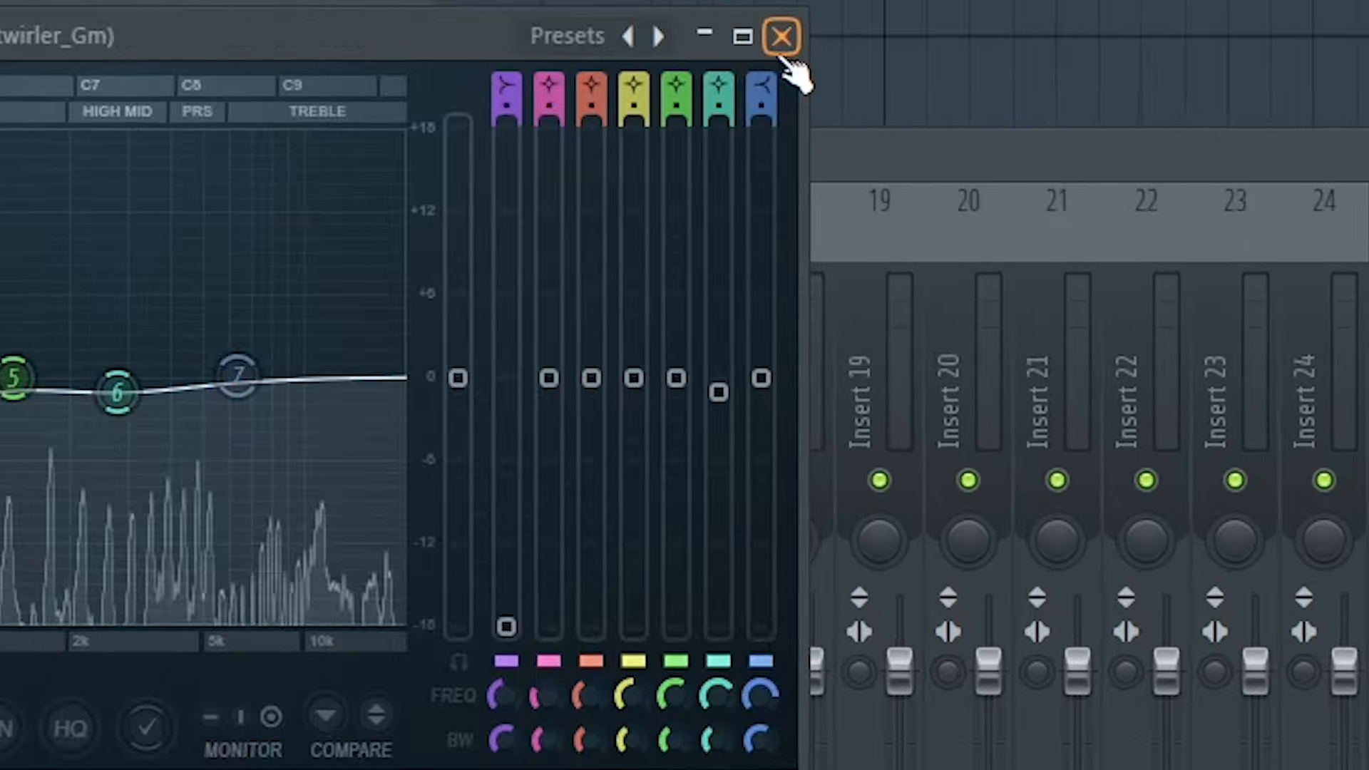
{"action": "left_click", "coordinate": [1290, 88]}
Step: Set the vocal chop's Fruity Reeverb to a 302 Hz low cut and a 23% reverb level
{"action": "left_click", "coordinate": [828, 322]}
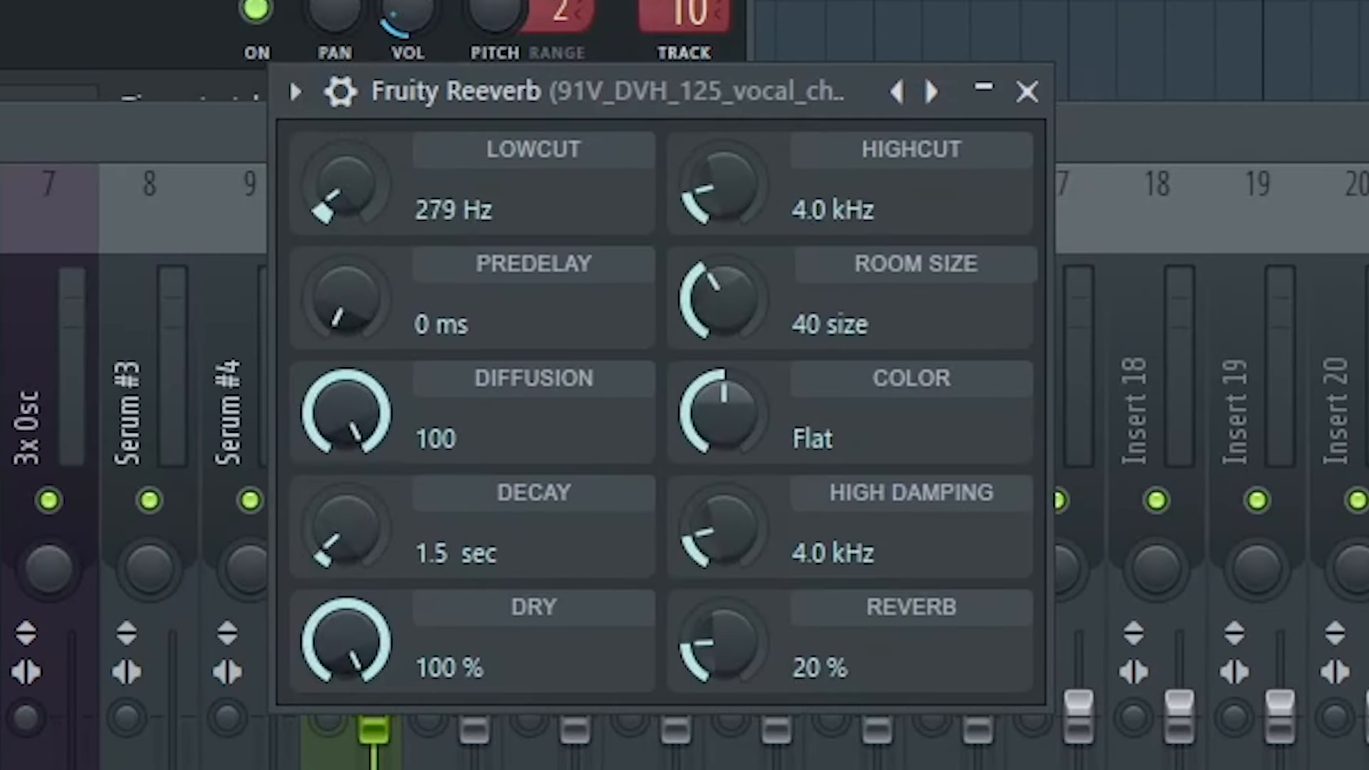
{"action": "left_click_drag", "start_coordinate": [348, 201], "coordinate": [348, 189]}
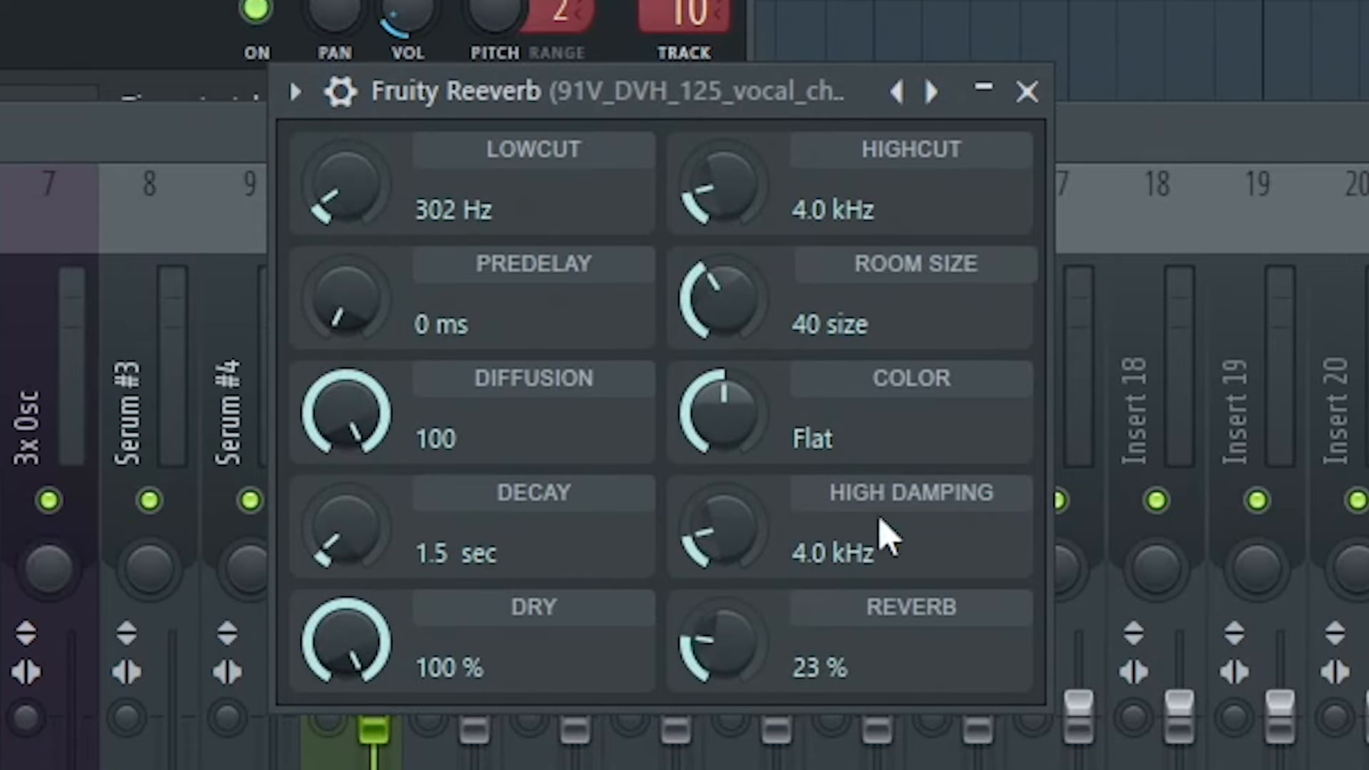
{"action": "left_click", "coordinate": [1027, 91]}
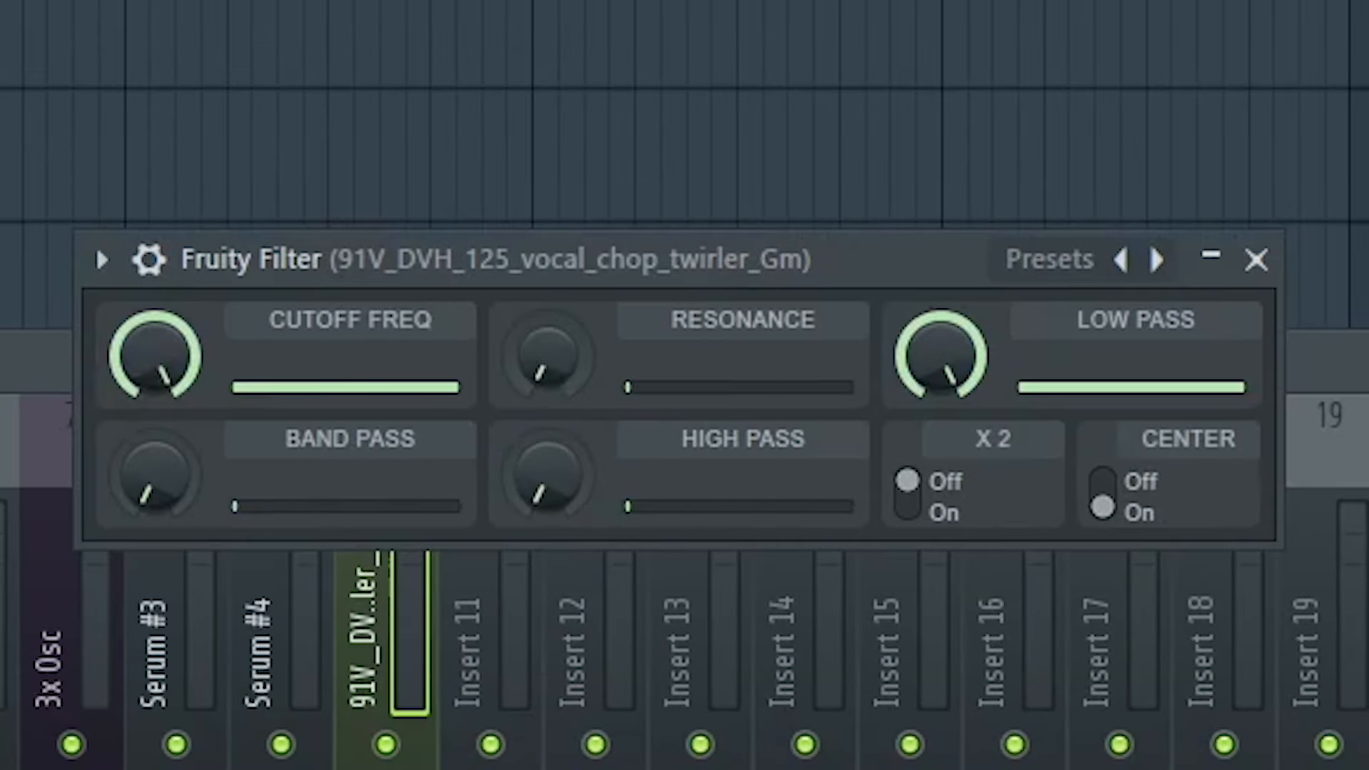
Step: Create an automation clip for the cutoff frequency of the vocal chop's Fruity Filter
{"action": "right_click", "coordinate": [168, 392]}
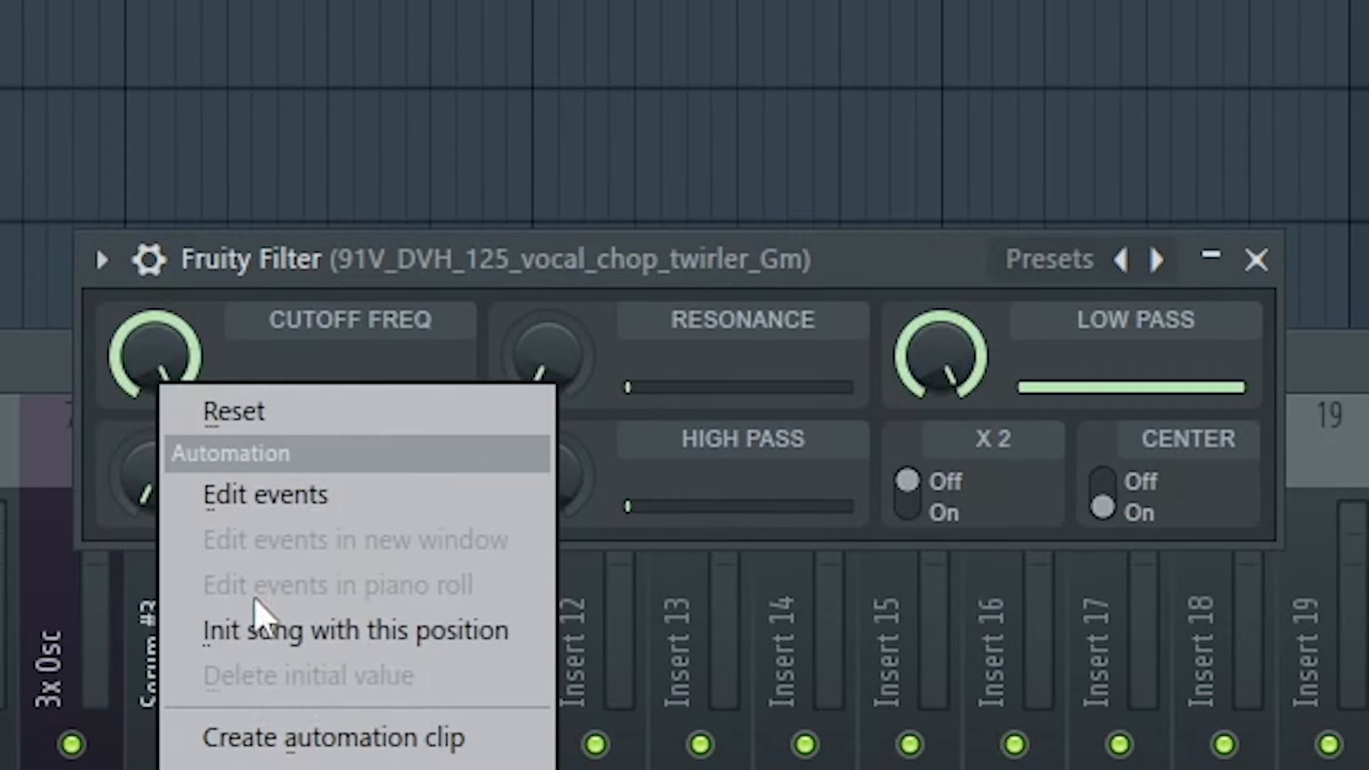
{"action": "left_click", "coordinate": [306, 736]}
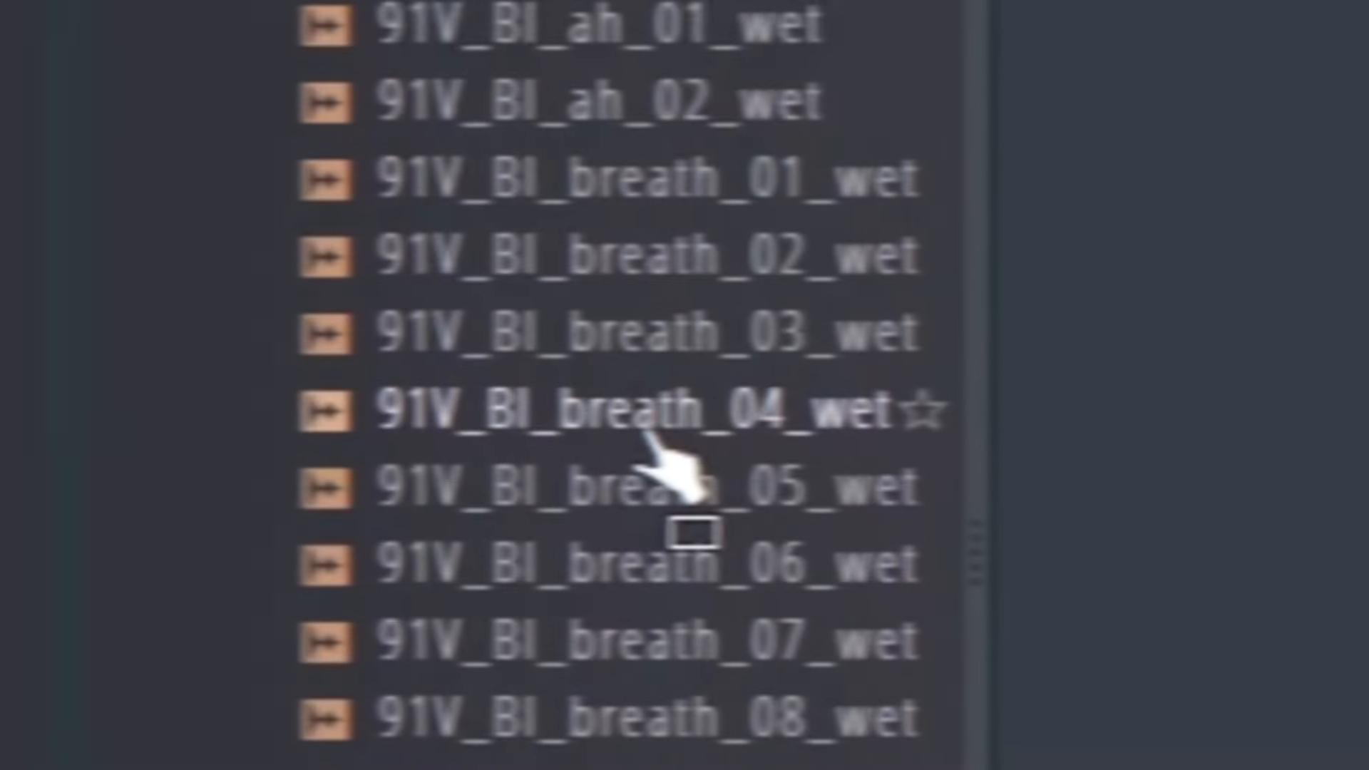
Step: Place the 91V_BI_breath_04_wet sample on Track 12 at bar 1, lower its volume and assign it to a mixer track
{"action": "left_click_drag", "start_coordinate": [666, 459], "coordinate": [718, 579]}
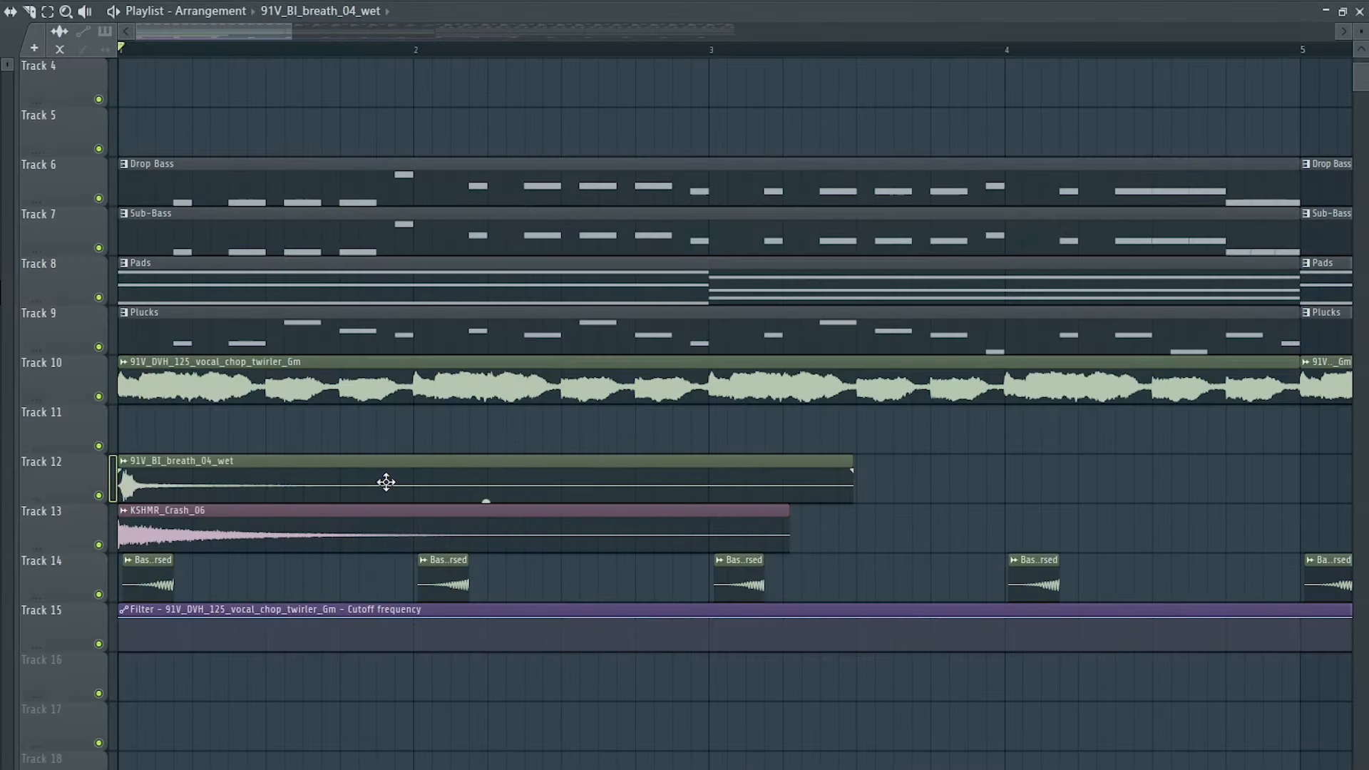
{"action": "double_click", "coordinate": [386, 483]}
{"action": "left_click_drag", "start_coordinate": [257, 101], "coordinate": [259, 139]}
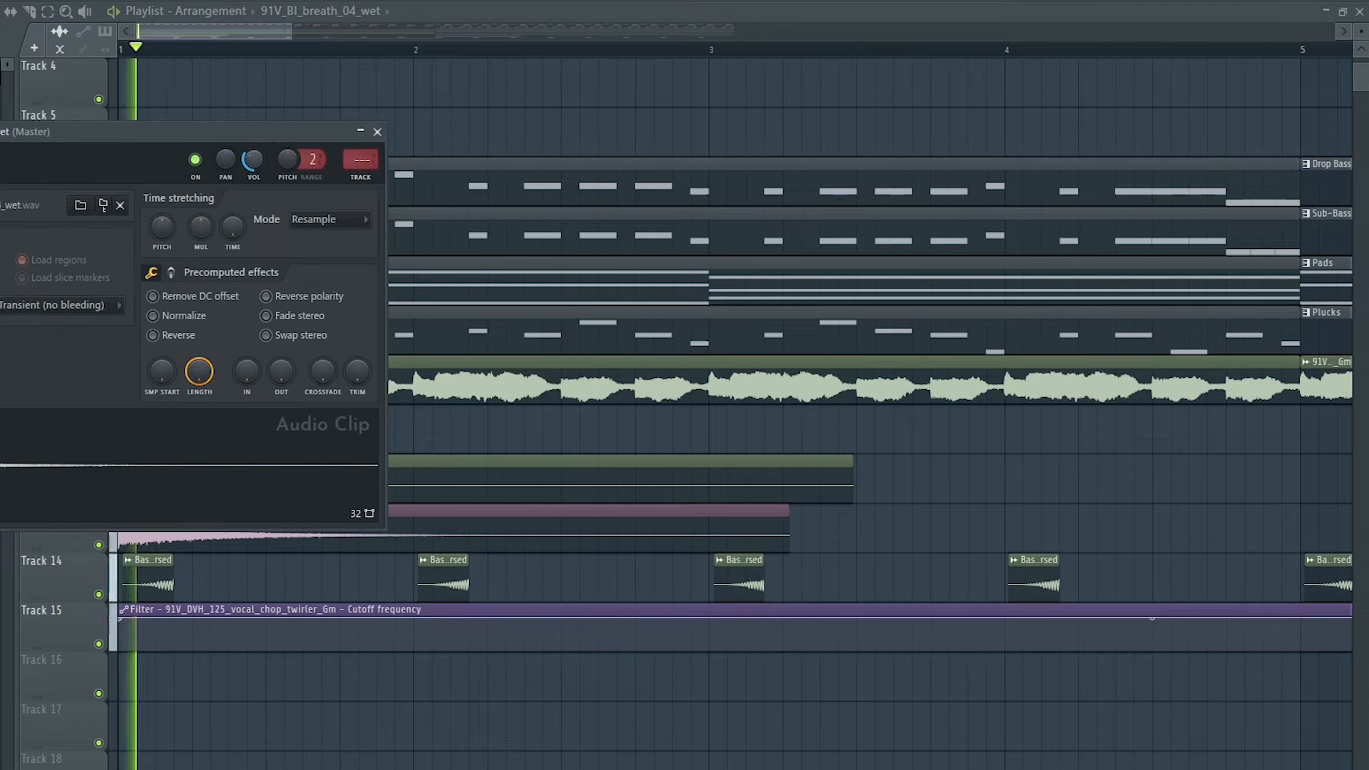
{"action": "left_click", "coordinate": [360, 178]}
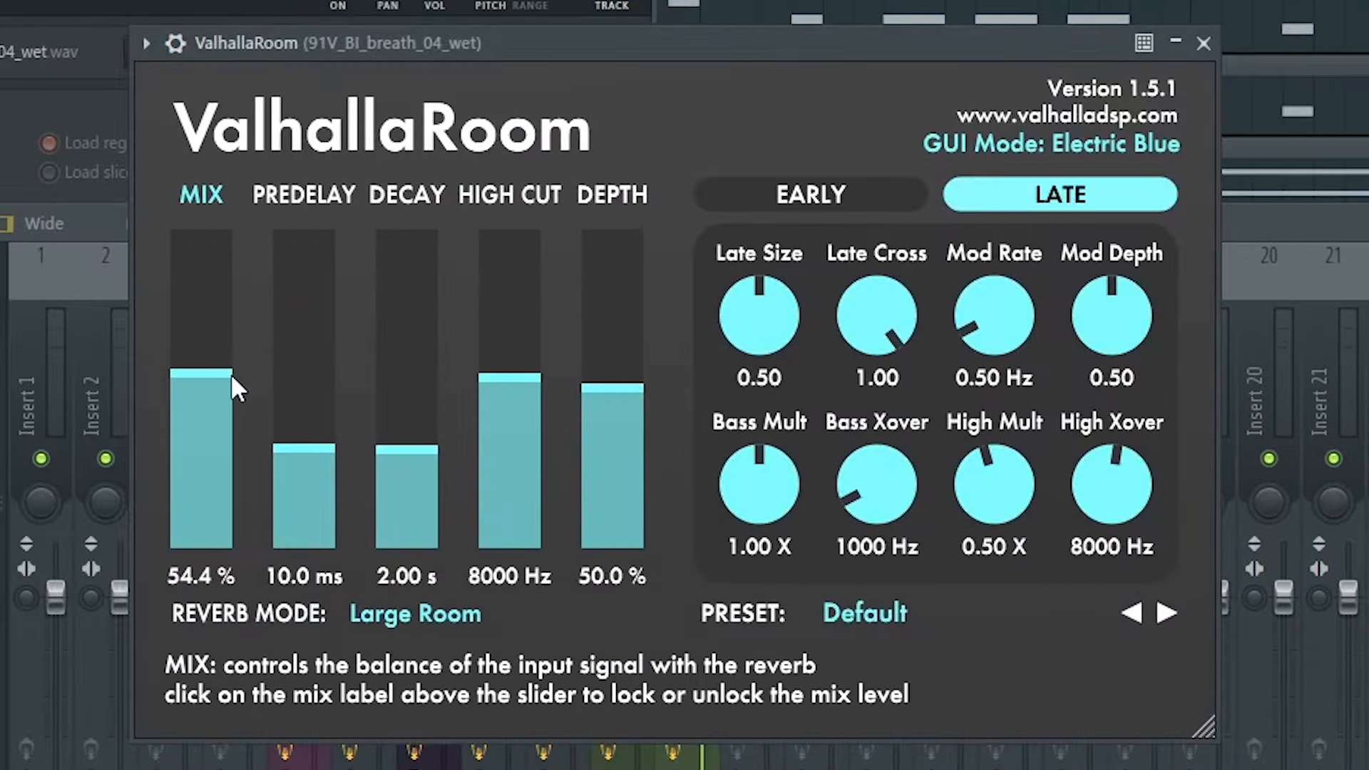
Step: Give the breath mixer track ValhallaRoom at about 54% mix and Fruity Delay with 3-note steps
{"action": "left_click", "coordinate": [1203, 44]}
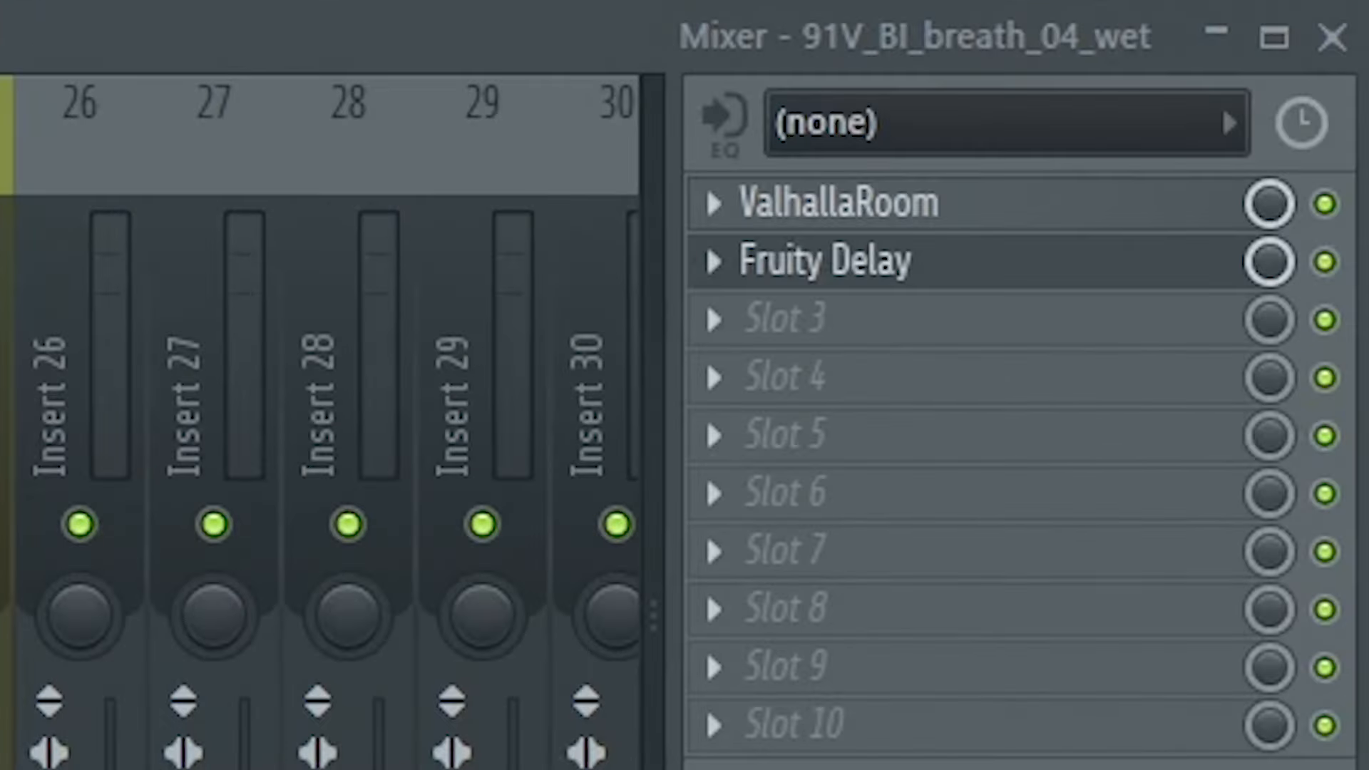
{"action": "left_click", "coordinate": [818, 260]}
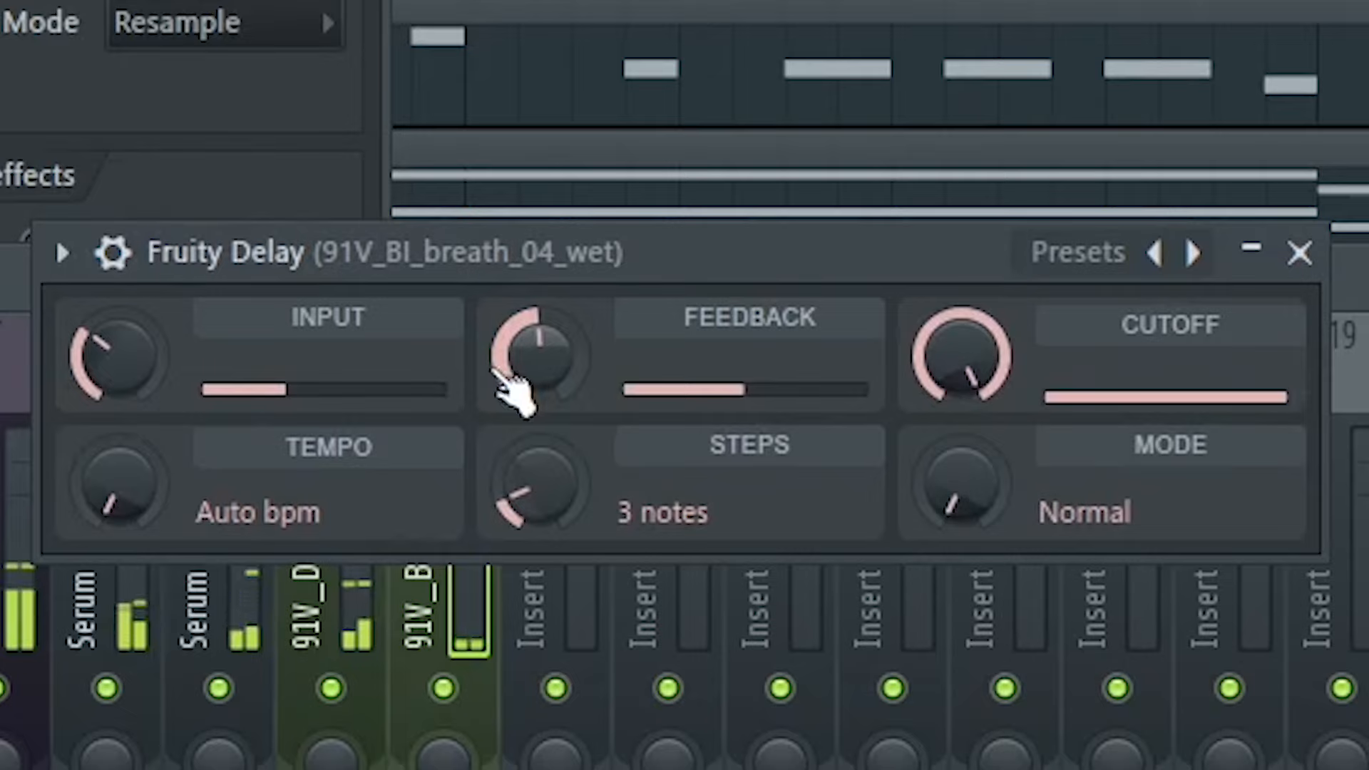
{"action": "left_click", "coordinate": [1300, 253]}
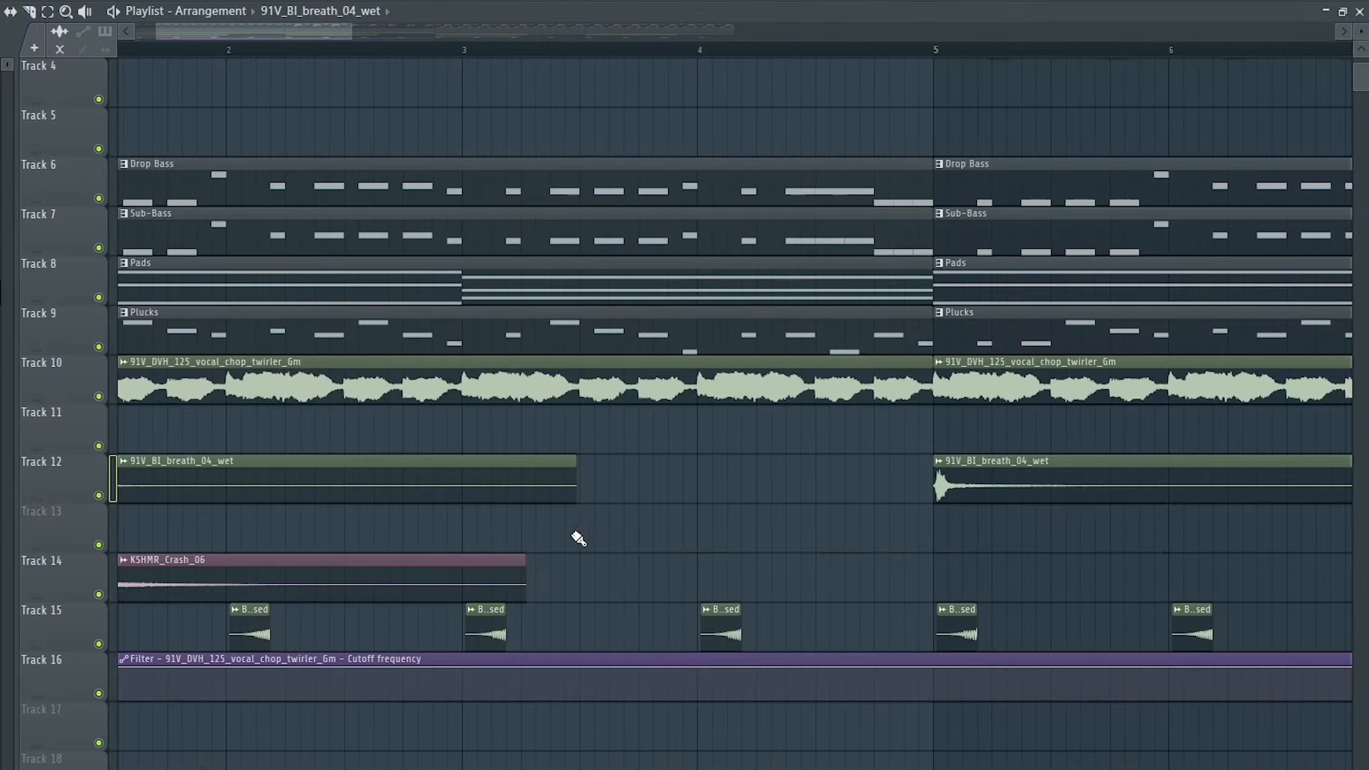
Step: Make the breath copy on Track 13 unique, reverse it and align it to end exactly at bar 5
{"action": "right_click", "coordinate": [588, 509]}
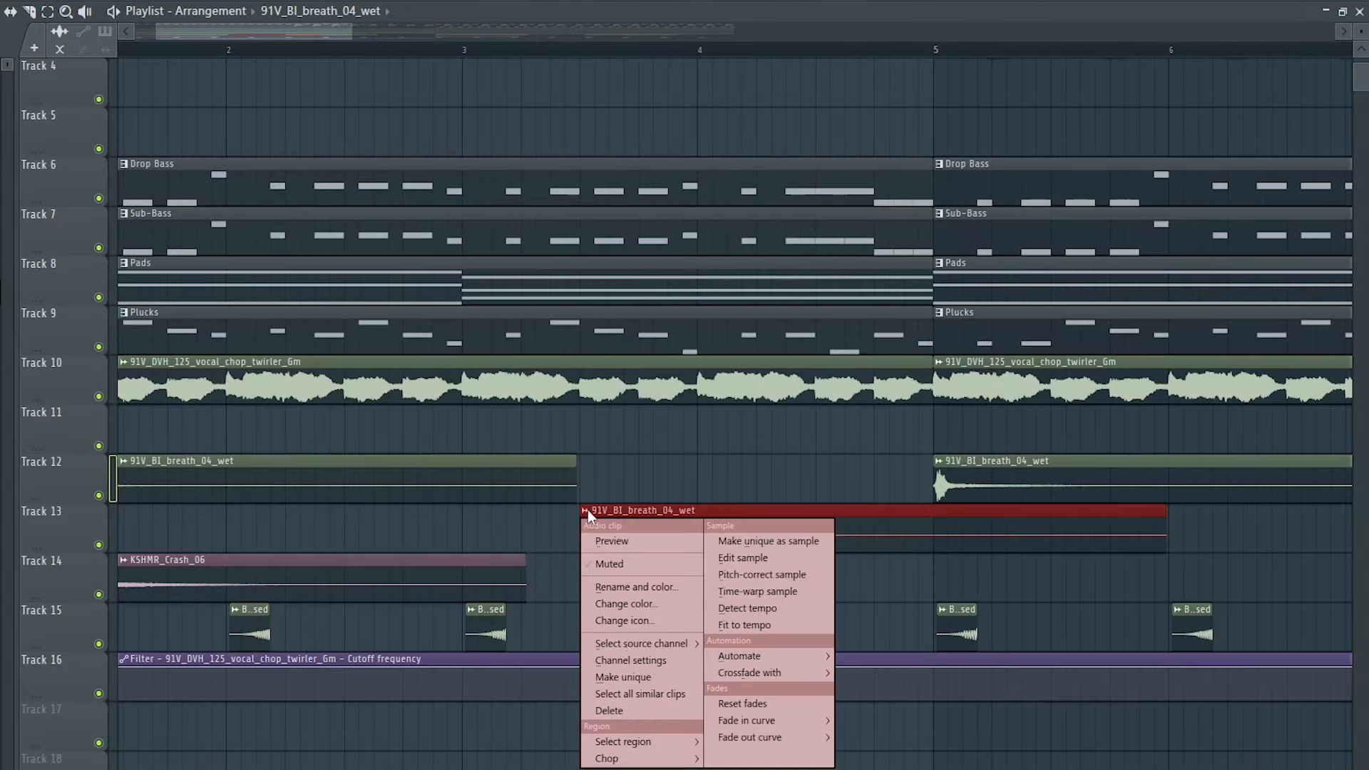
{"action": "left_click", "coordinate": [623, 676]}
{"action": "left_click_drag", "start_coordinate": [1065, 517], "coordinate": [846, 546]}
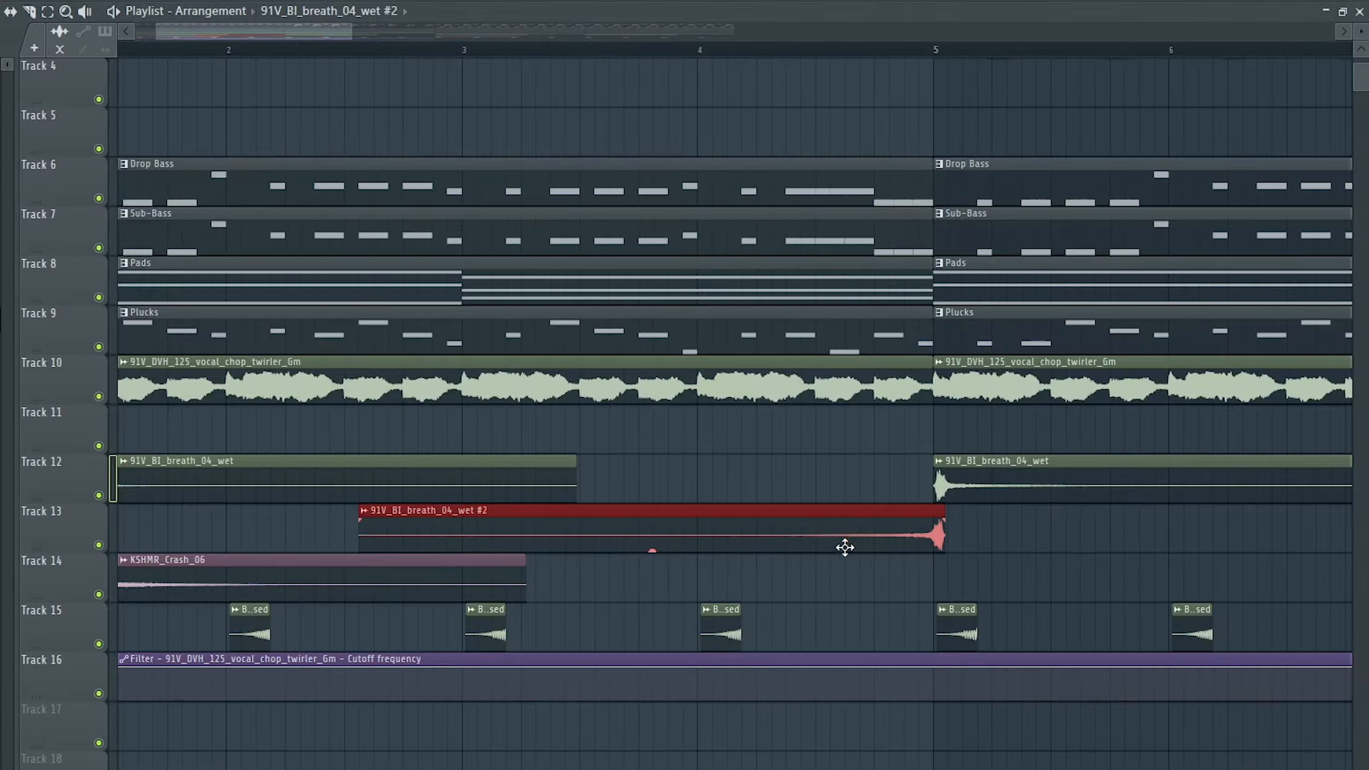
{"action": "scroll", "coordinate": [917, 541], "scroll_direction": "up", "scroll_amount": 6}
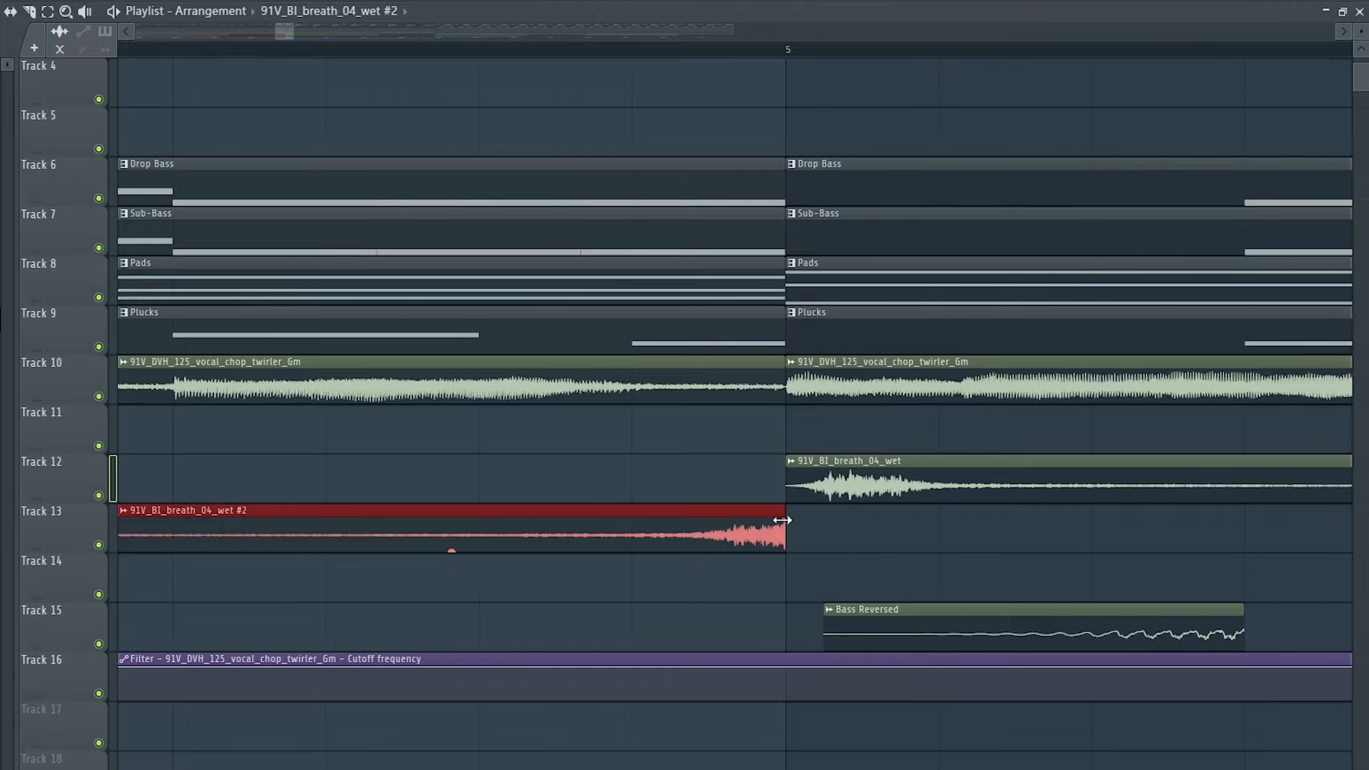
Step: Solo Track 13 and enable Track 12 with it to hear the reversed and normal breath clips together
{"action": "left_click", "coordinate": [99, 544], "text": "ctrl"}
{"action": "left_click", "coordinate": [98, 495]}
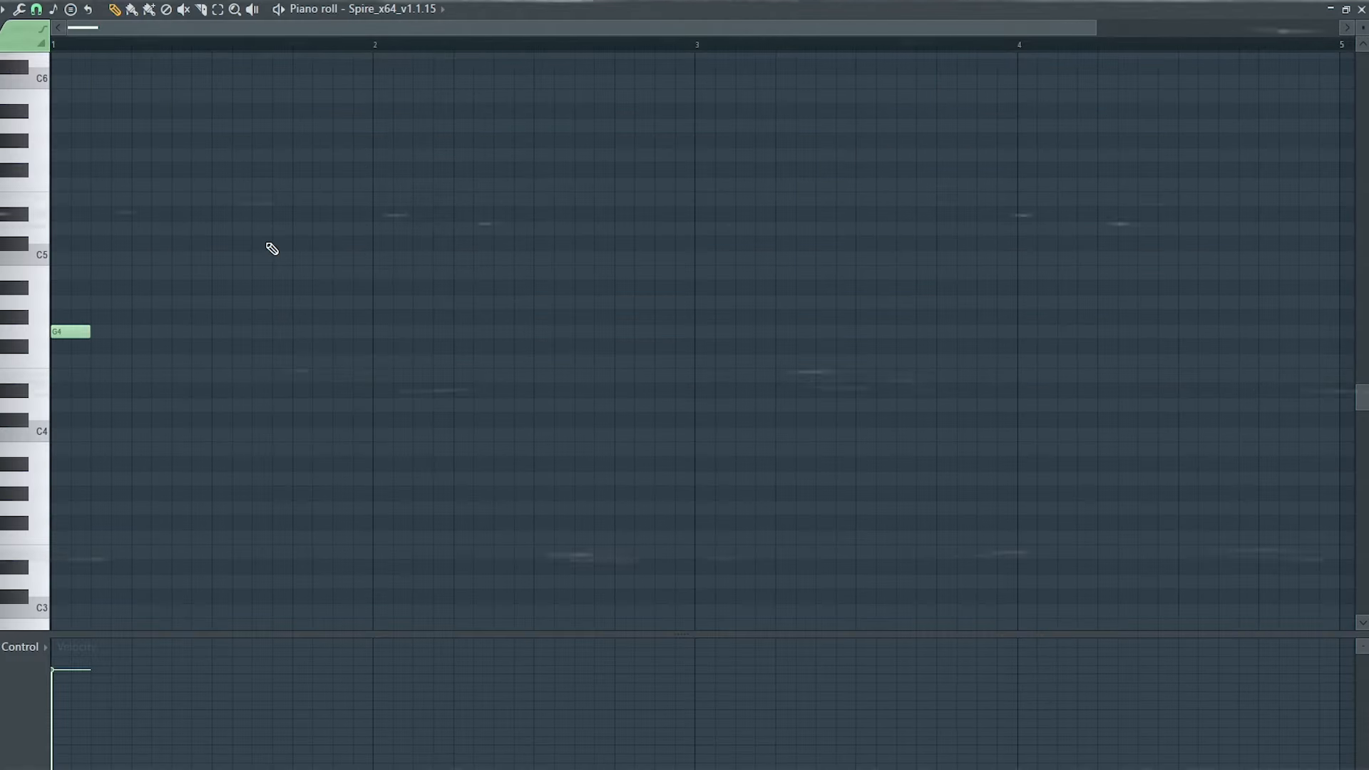
Step: Write the Spire melody with G4, A#4, A4, F4, A4 and G4 over bars 1 and 2, and duplicate it into the following bars
{"action": "left_click", "coordinate": [219, 243]}
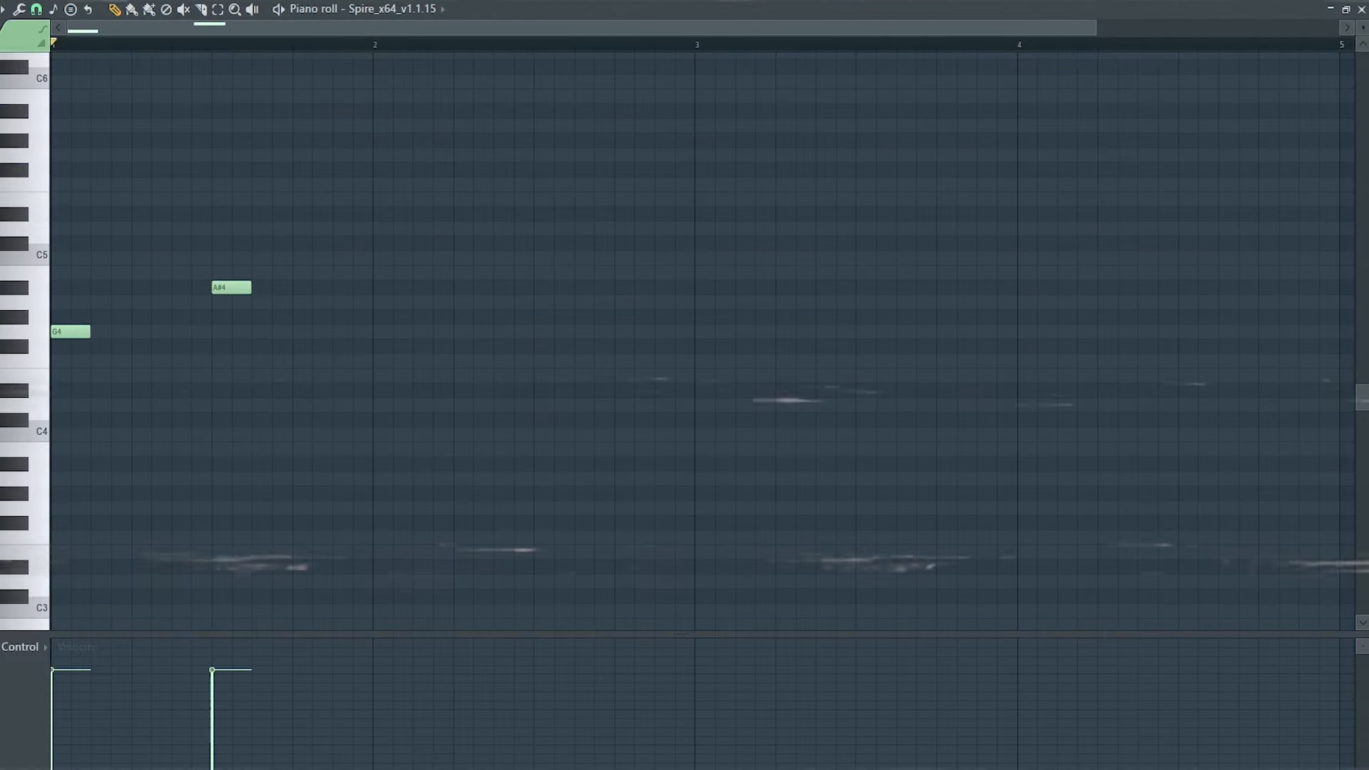
{"action": "key", "text": "space"}
{"action": "key", "text": "space"}
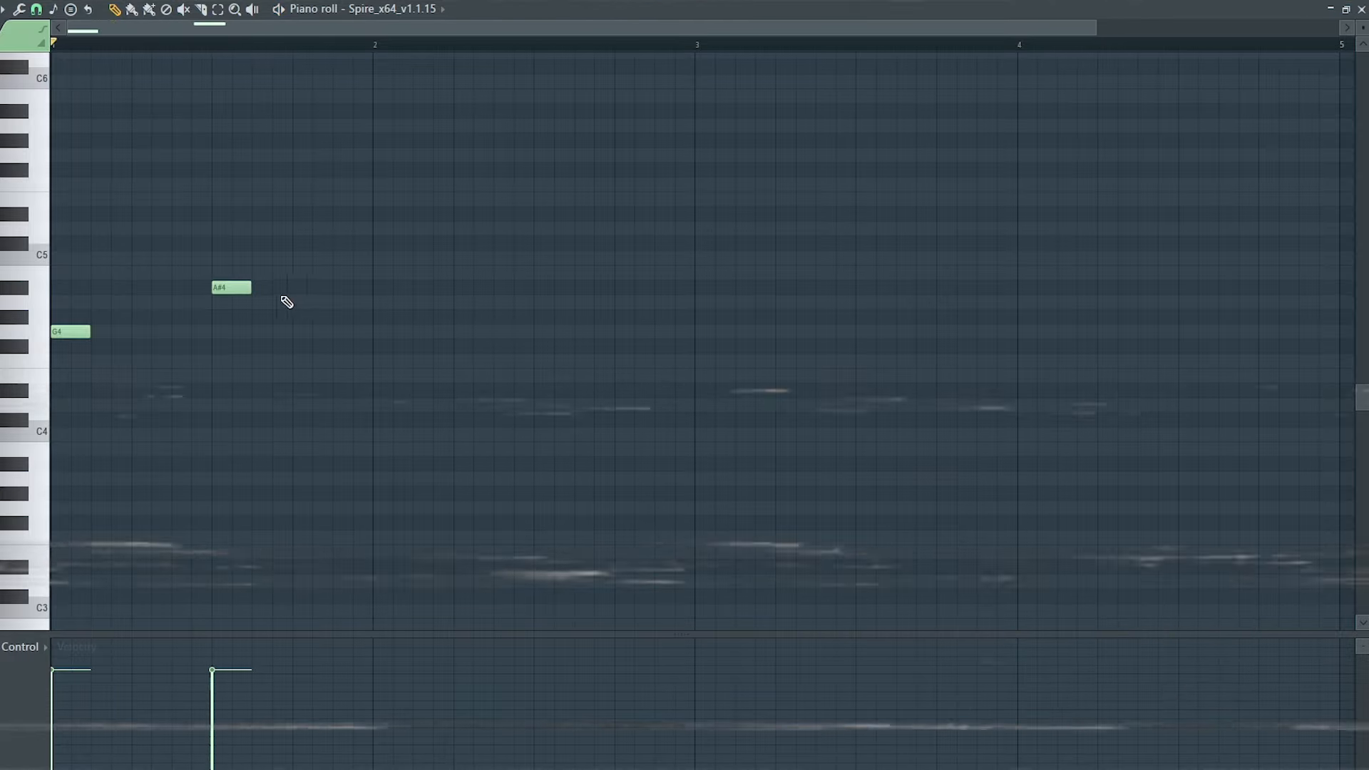
{"action": "left_click", "coordinate": [334, 302]}
{"action": "key", "text": "space"}
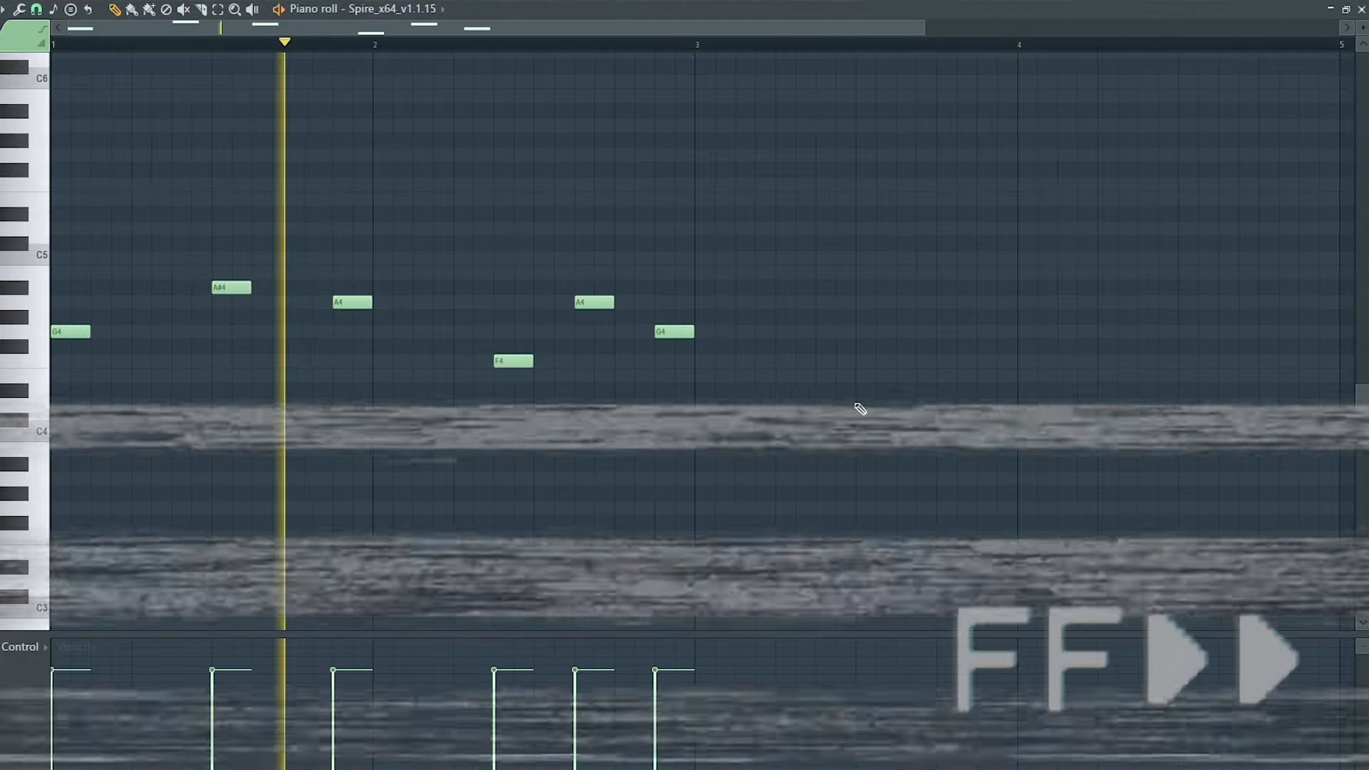
{"action": "left_click_drag", "start_coordinate": [860, 408], "coordinate": [52, 195]}
{"action": "key", "text": "ctrl+b"}
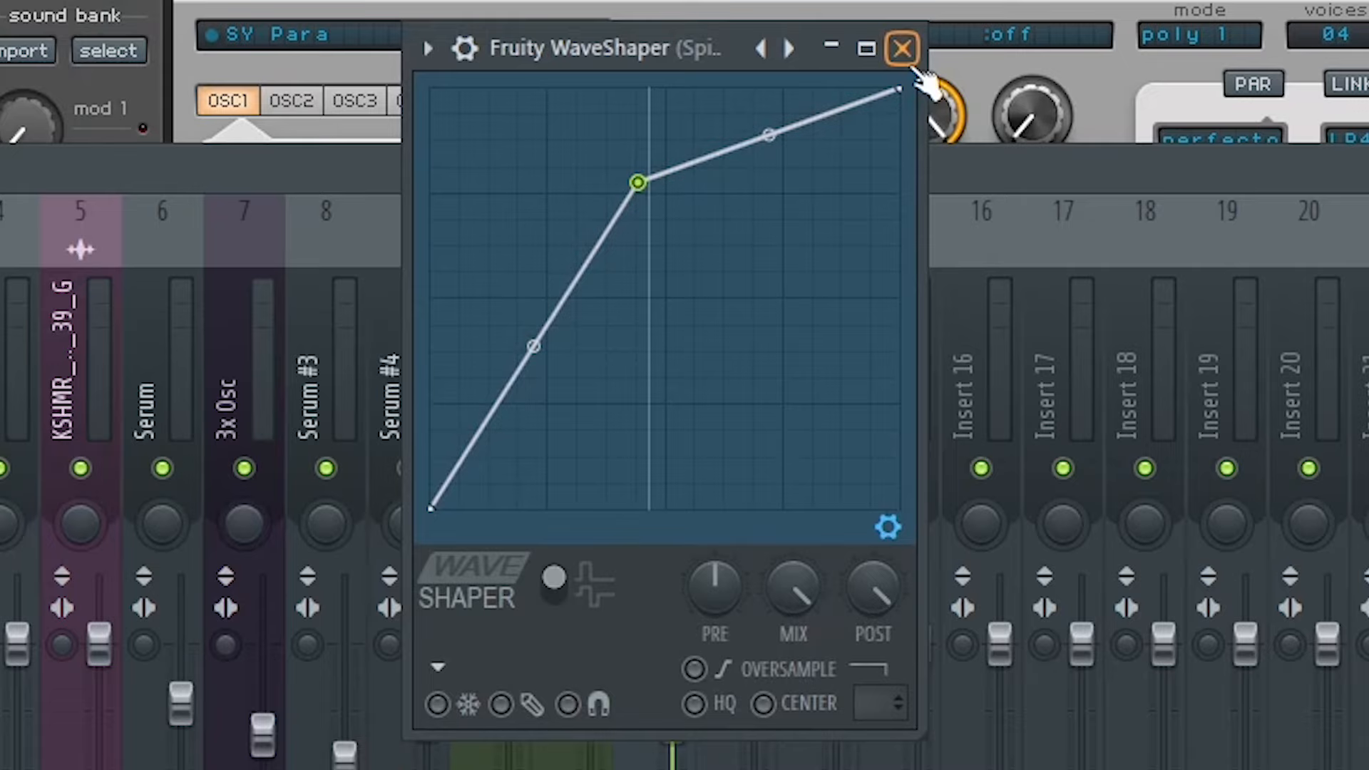
Step: Close the Spire track's Fruity WaveShaper and turn down the low band in OTT
{"action": "left_click", "coordinate": [902, 49]}
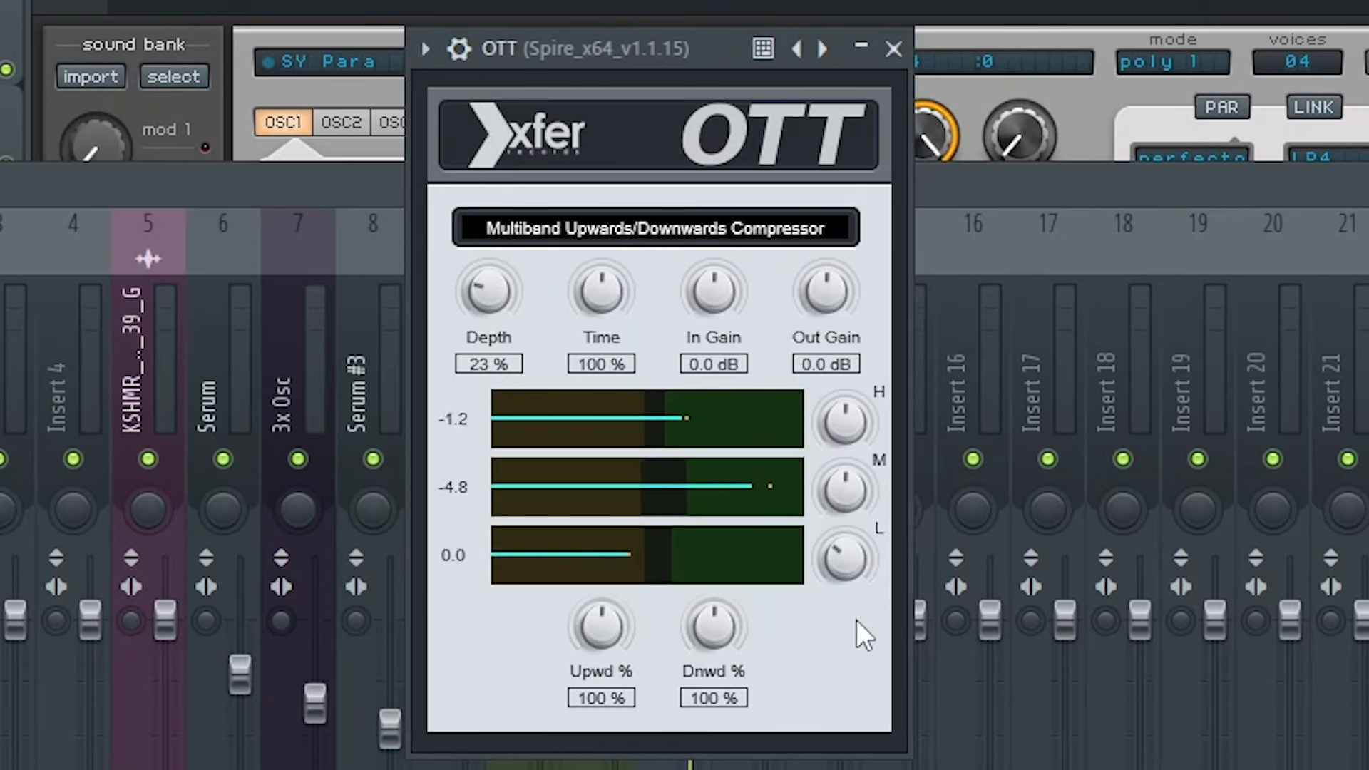
{"action": "left_click_drag", "start_coordinate": [840, 558], "coordinate": [843, 589]}
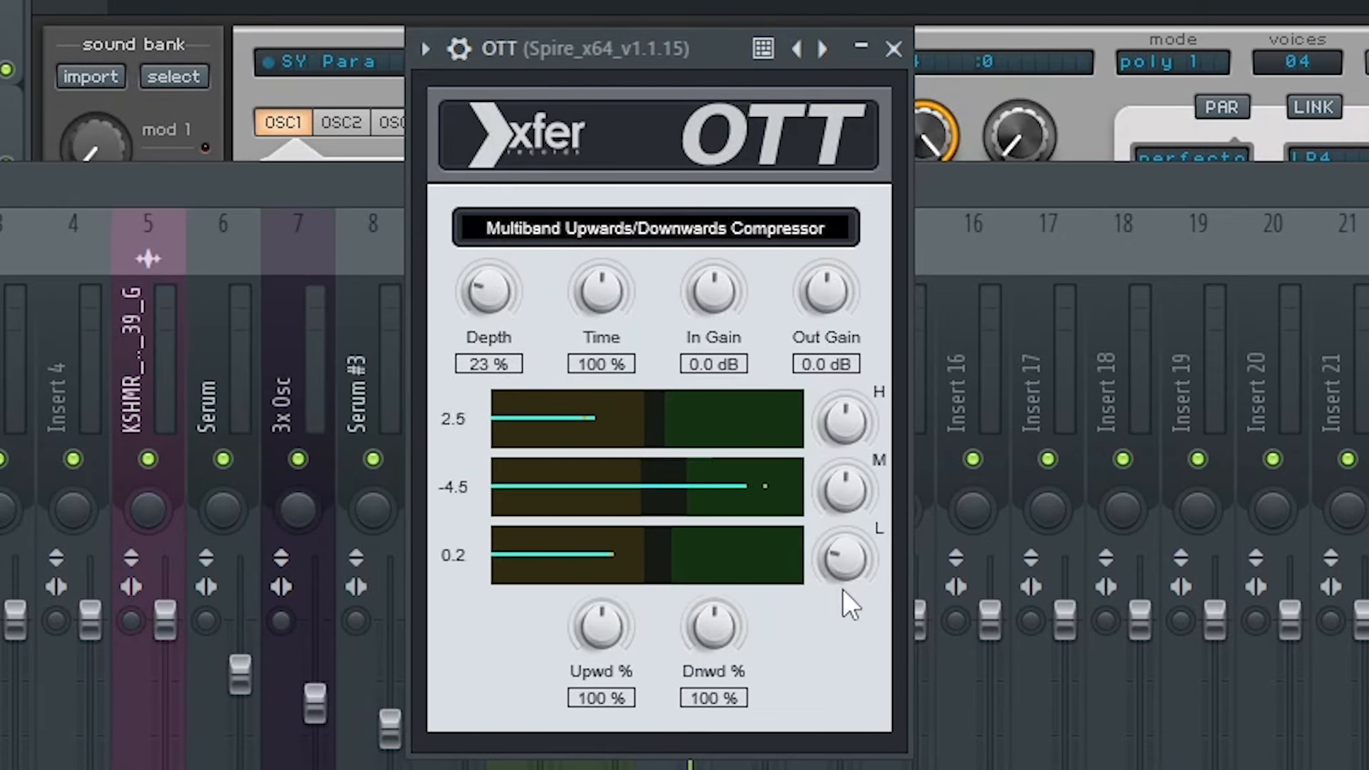
{"action": "left_click_drag", "start_coordinate": [834, 463], "coordinate": [837, 499]}
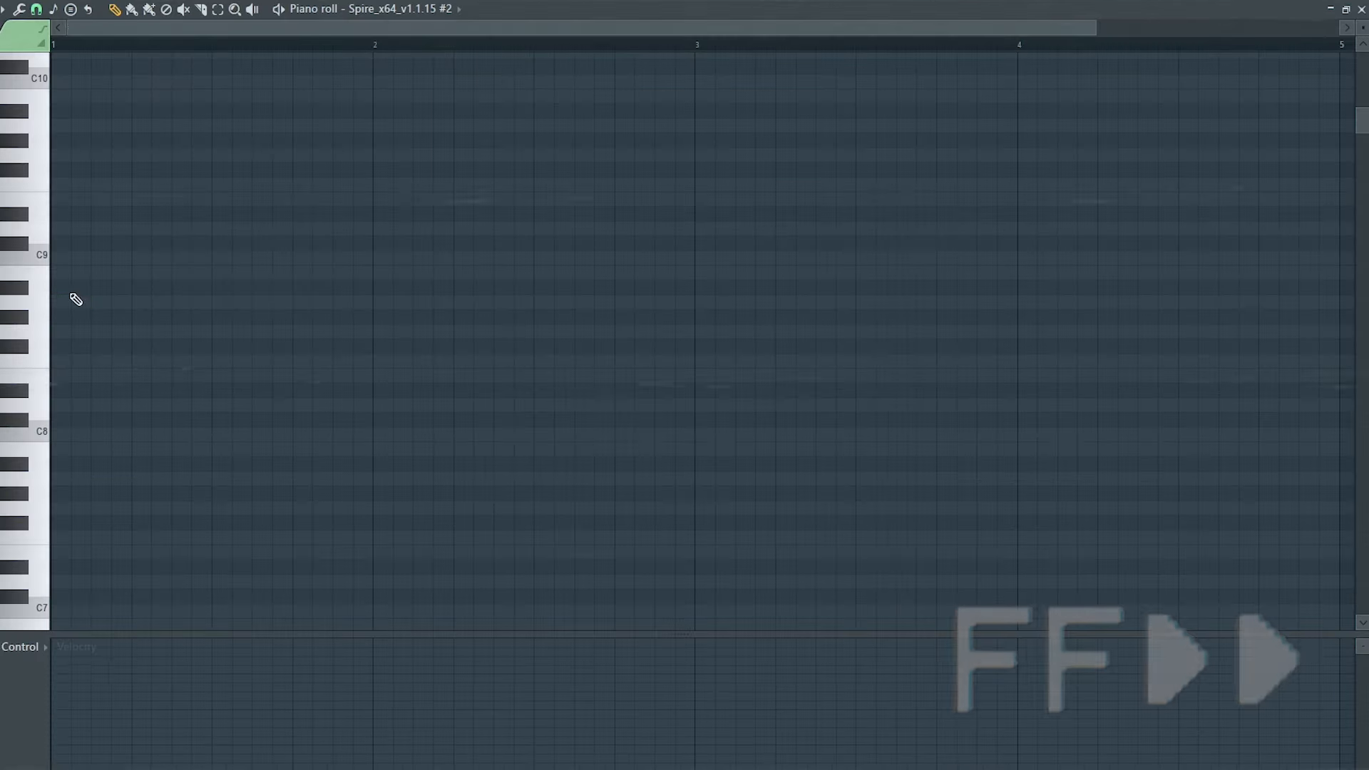
Step: Draw a four-bar G8 note for the second Spire instance, transpose it down one octave to G7 and play it
{"action": "left_click", "coordinate": [67, 305]}
{"action": "left_click_drag", "start_coordinate": [67, 304], "coordinate": [1346, 333]}
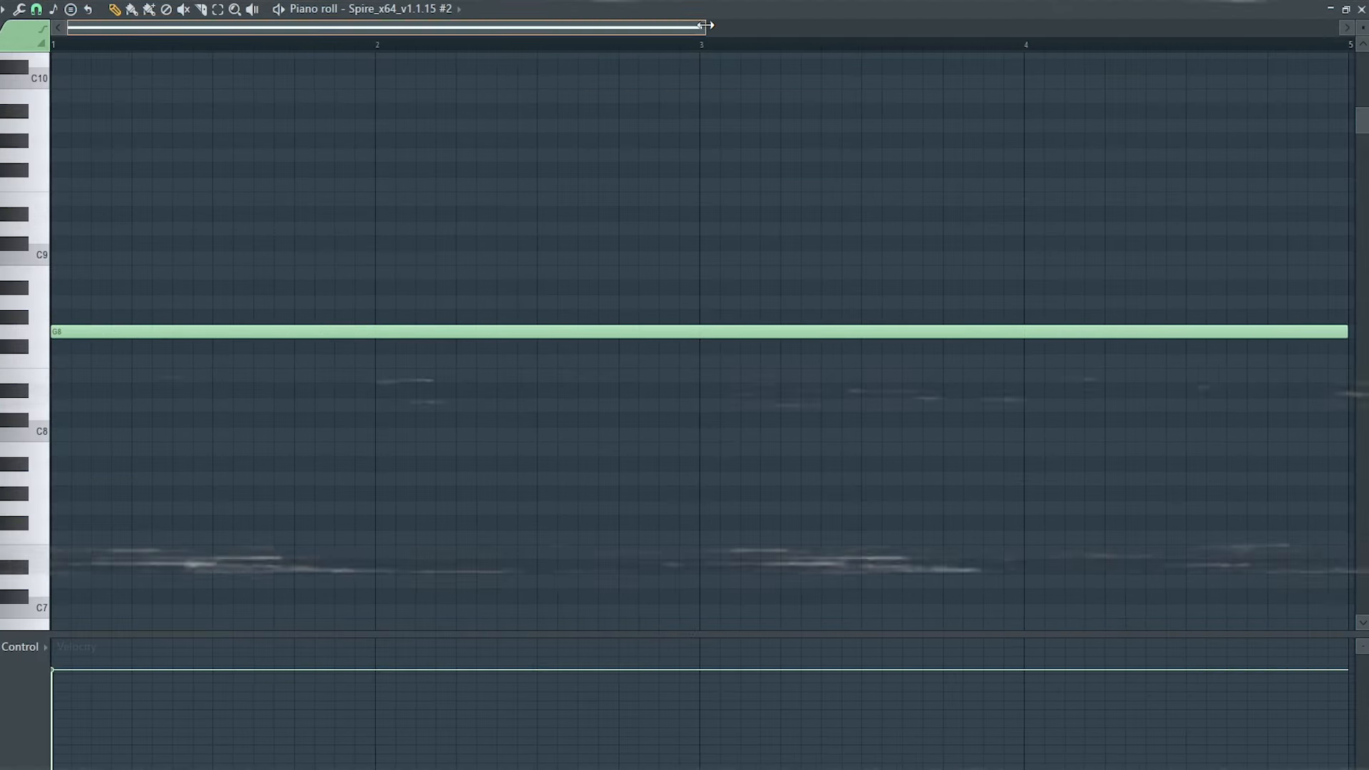
{"action": "left_click_drag", "start_coordinate": [261, 283], "coordinate": [233, 385]}
{"action": "key", "text": "ctrl+Down"}
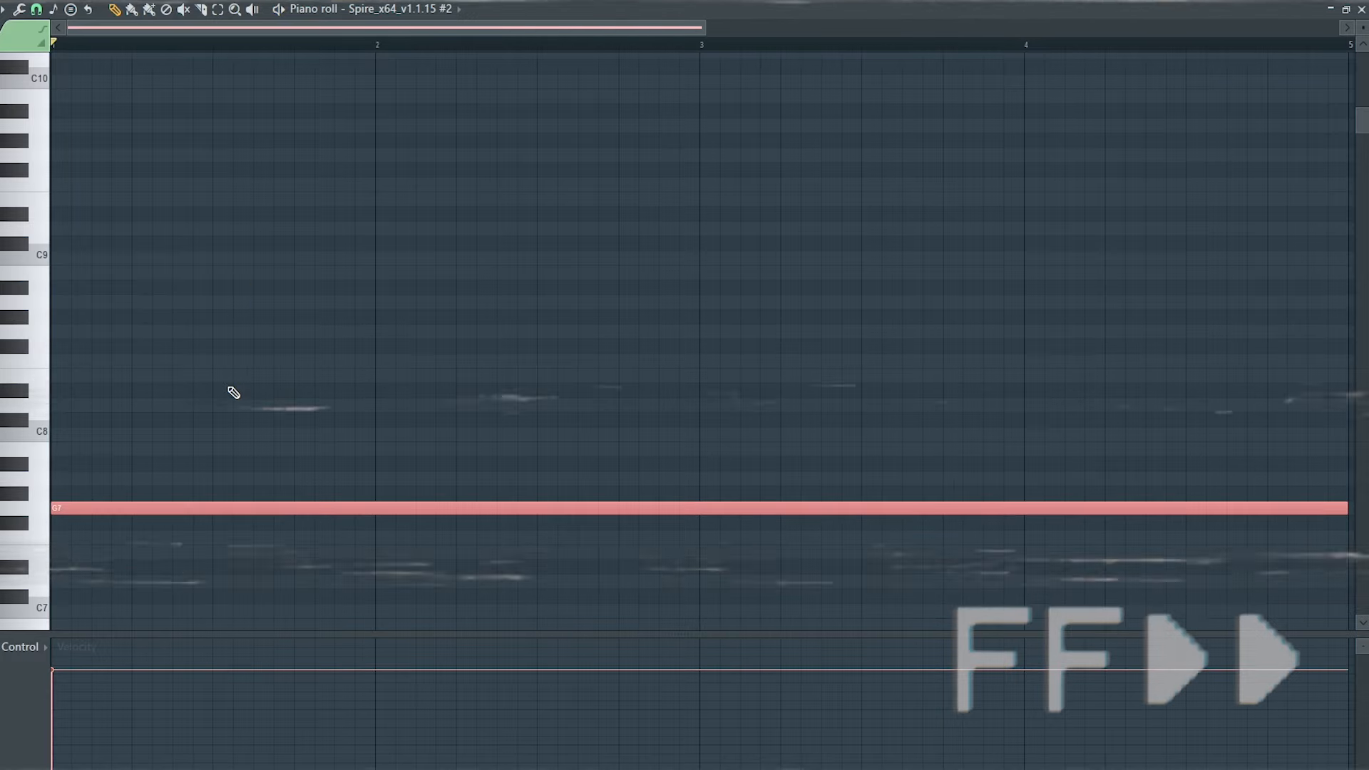
{"action": "scroll", "coordinate": [574, 227], "scroll_direction": "down", "scroll_amount": 1}
{"action": "scroll", "coordinate": [570, 242], "scroll_direction": "down", "scroll_amount": 3}
{"action": "key", "text": "ctrl+d"}
{"action": "key", "text": "space"}
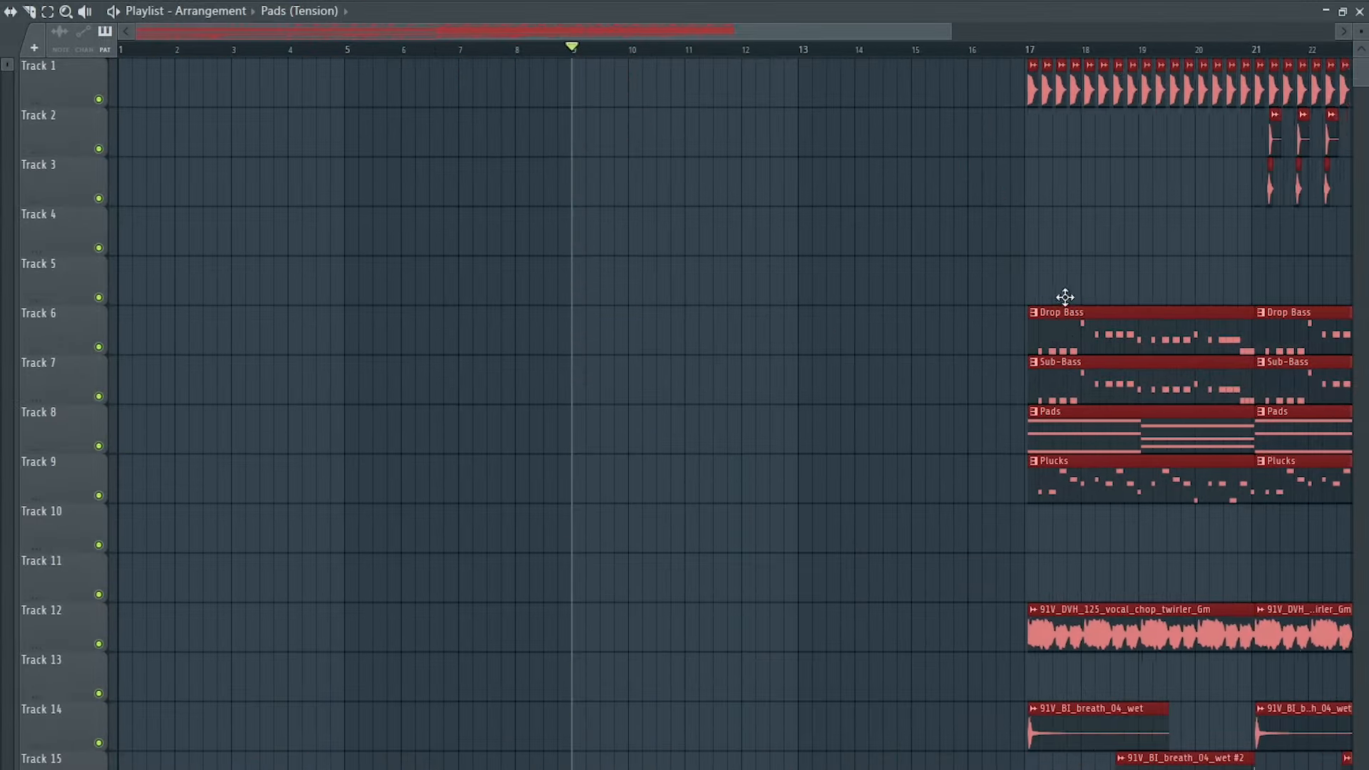
Step: Copy the Pads, Pads (Tension) and vocal chop clips to bar 1, and start adding KSHMR_Clap_Classic_07 hits on Track 2
{"action": "left_click", "coordinate": [1039, 336]}
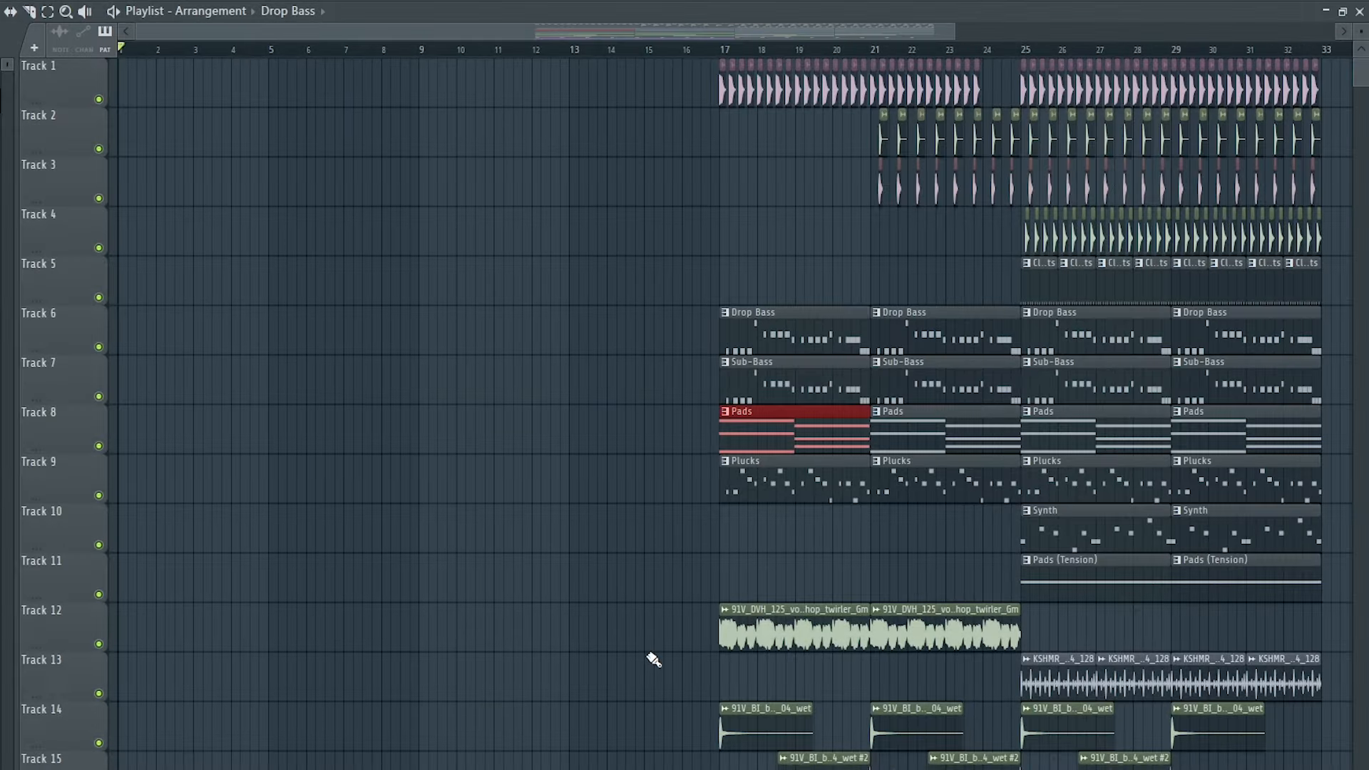
{"action": "left_click_drag", "start_coordinate": [649, 708], "coordinate": [831, 605]}
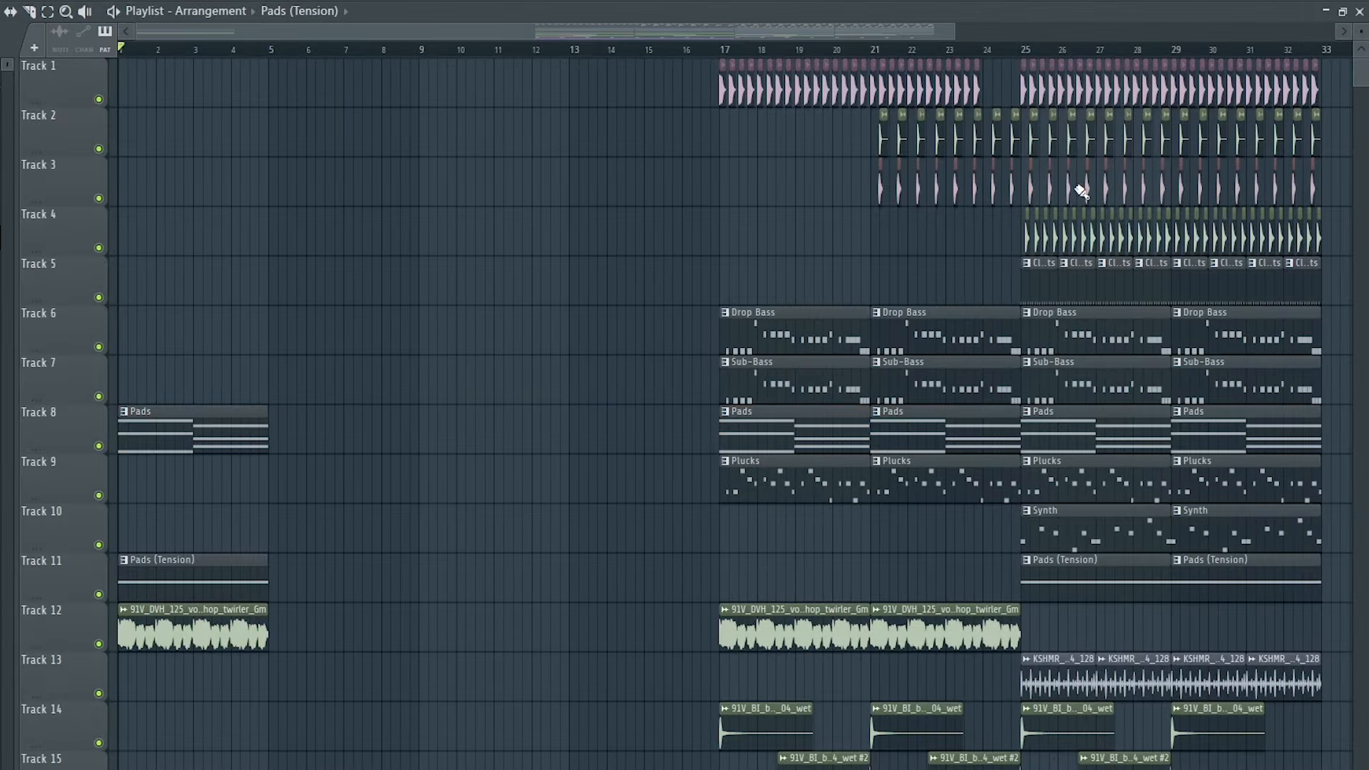
{"action": "left_click", "coordinate": [894, 151]}
{"action": "scroll", "coordinate": [80, 162], "scroll_direction": "up", "scroll_amount": 7}
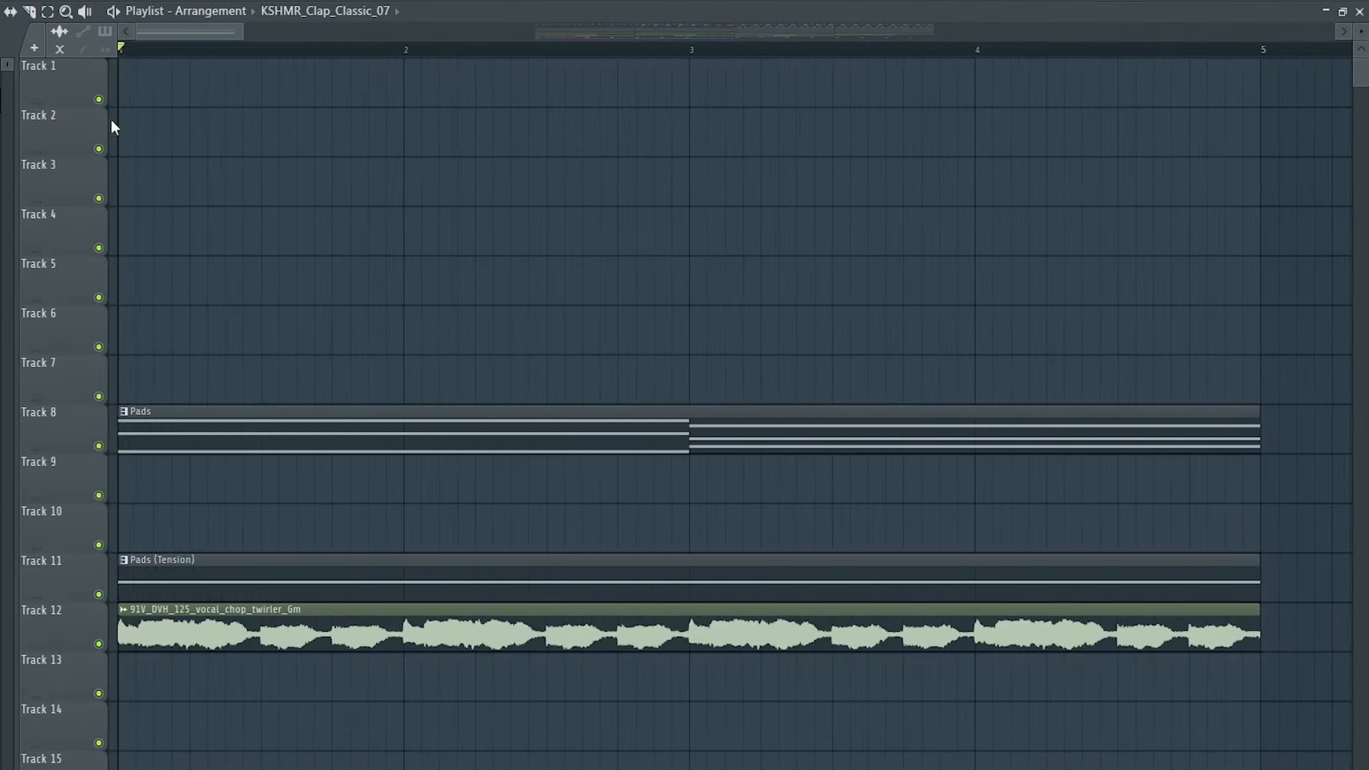
{"action": "left_click", "coordinate": [203, 151]}
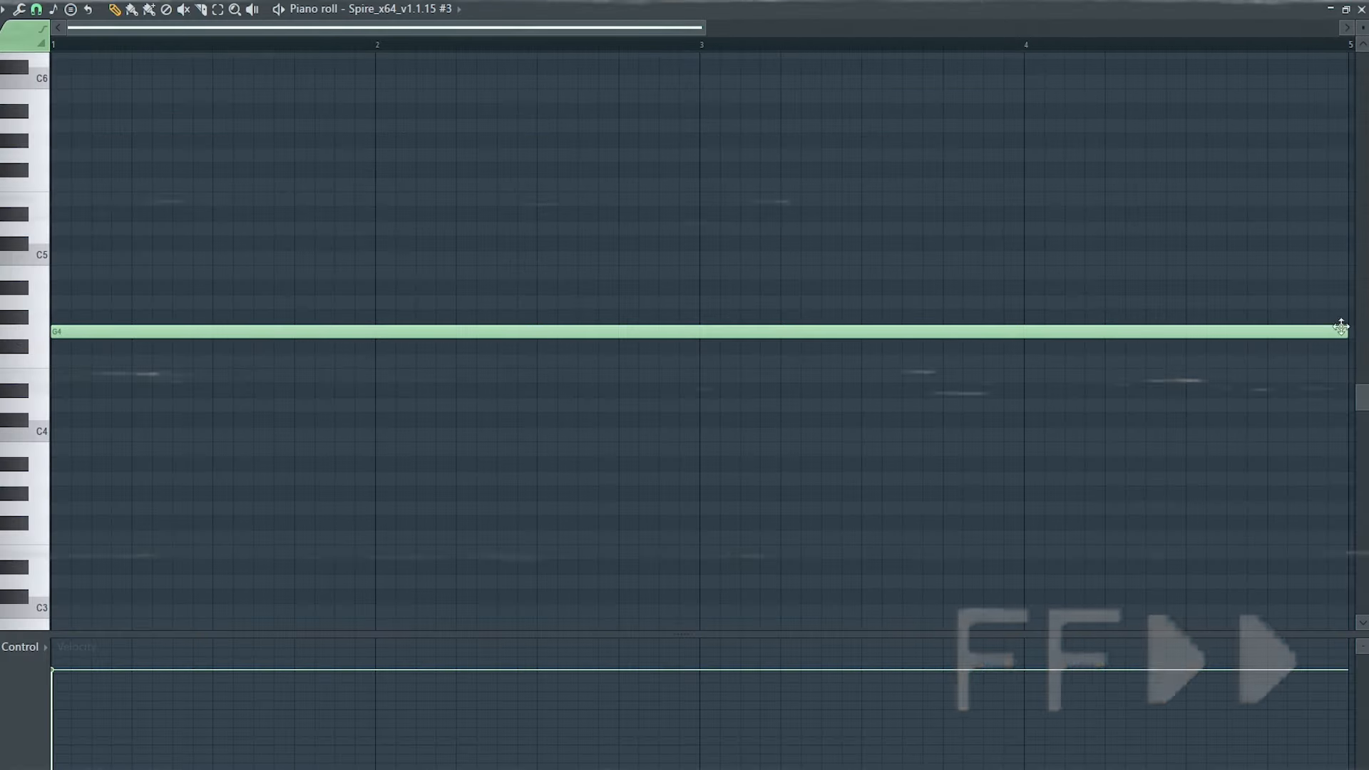
Step: Write the third Spire bass line with G4 for two bars, A#4 from bar 3 and A4 on the last half bar
{"action": "left_click_drag", "start_coordinate": [1346, 332], "coordinate": [708, 306]}
{"action": "left_click", "coordinate": [908, 302]}
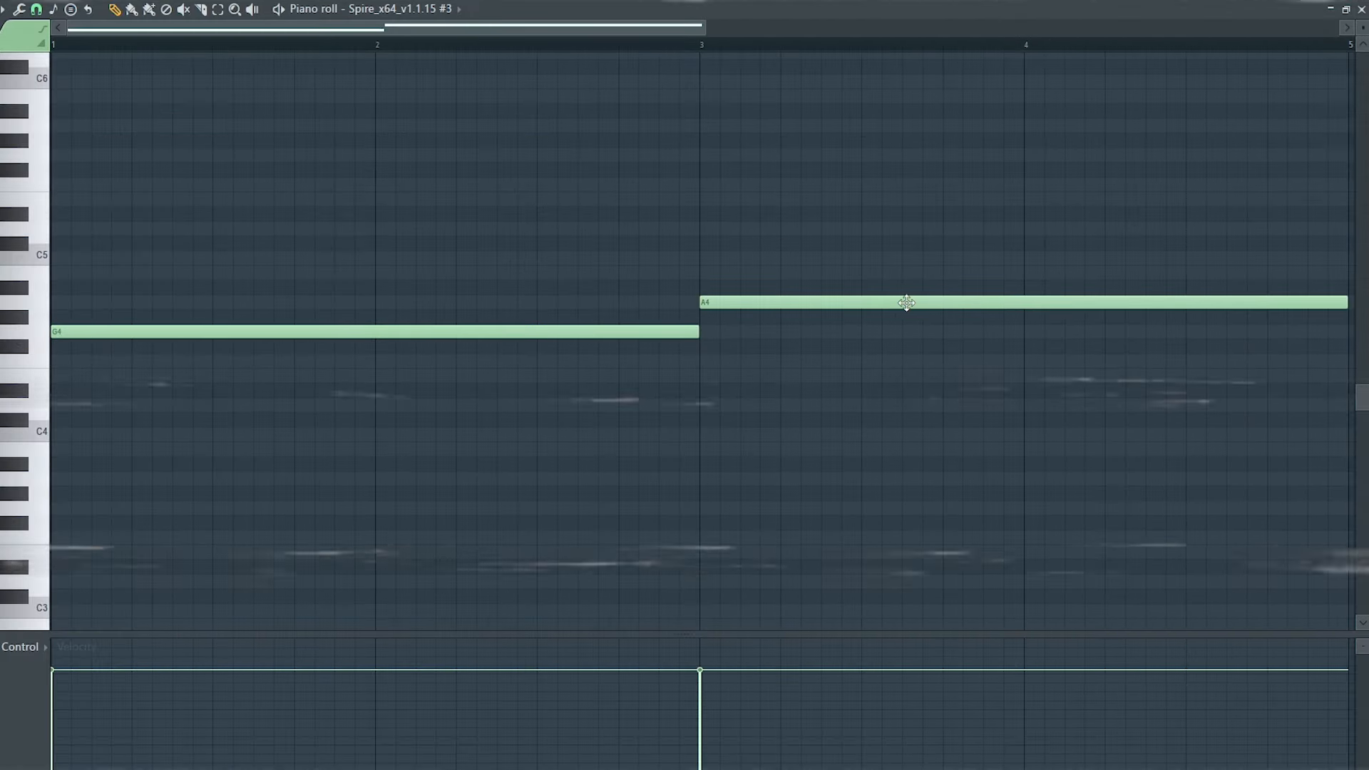
{"action": "left_click_drag", "start_coordinate": [906, 302], "coordinate": [904, 288]}
{"action": "left_click", "coordinate": [710, 302]}
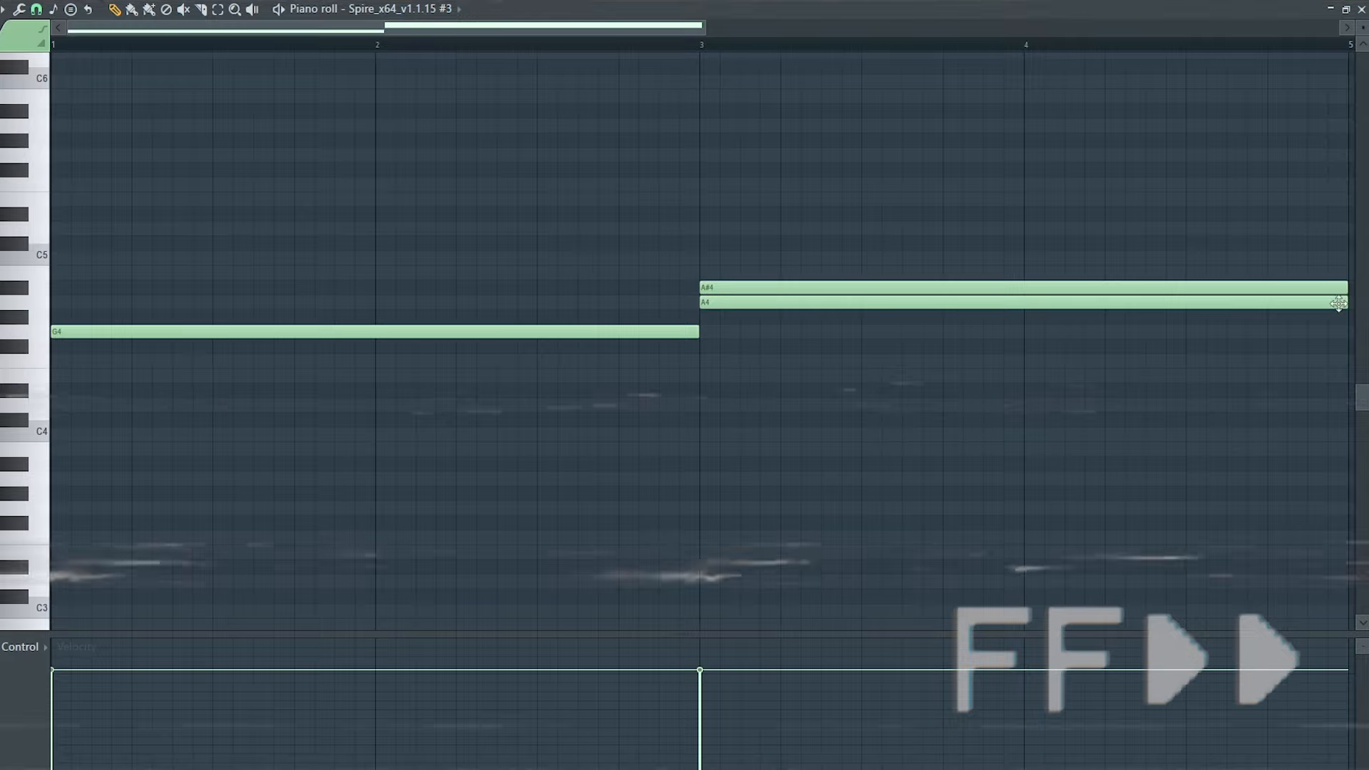
{"action": "left_click_drag", "start_coordinate": [1338, 303], "coordinate": [1303, 289]}
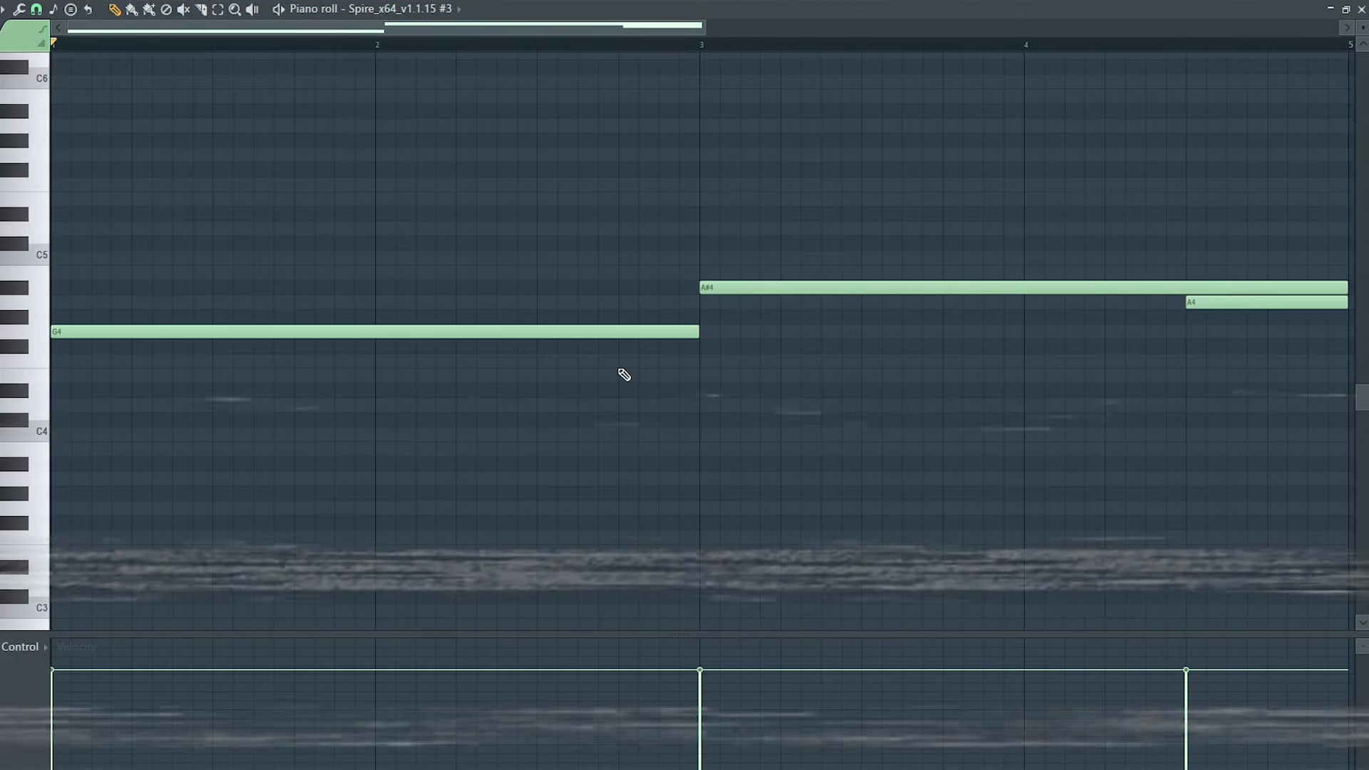
{"action": "scroll", "coordinate": [624, 374], "scroll_direction": "up", "scroll_amount": 1}
{"action": "key", "text": "space"}
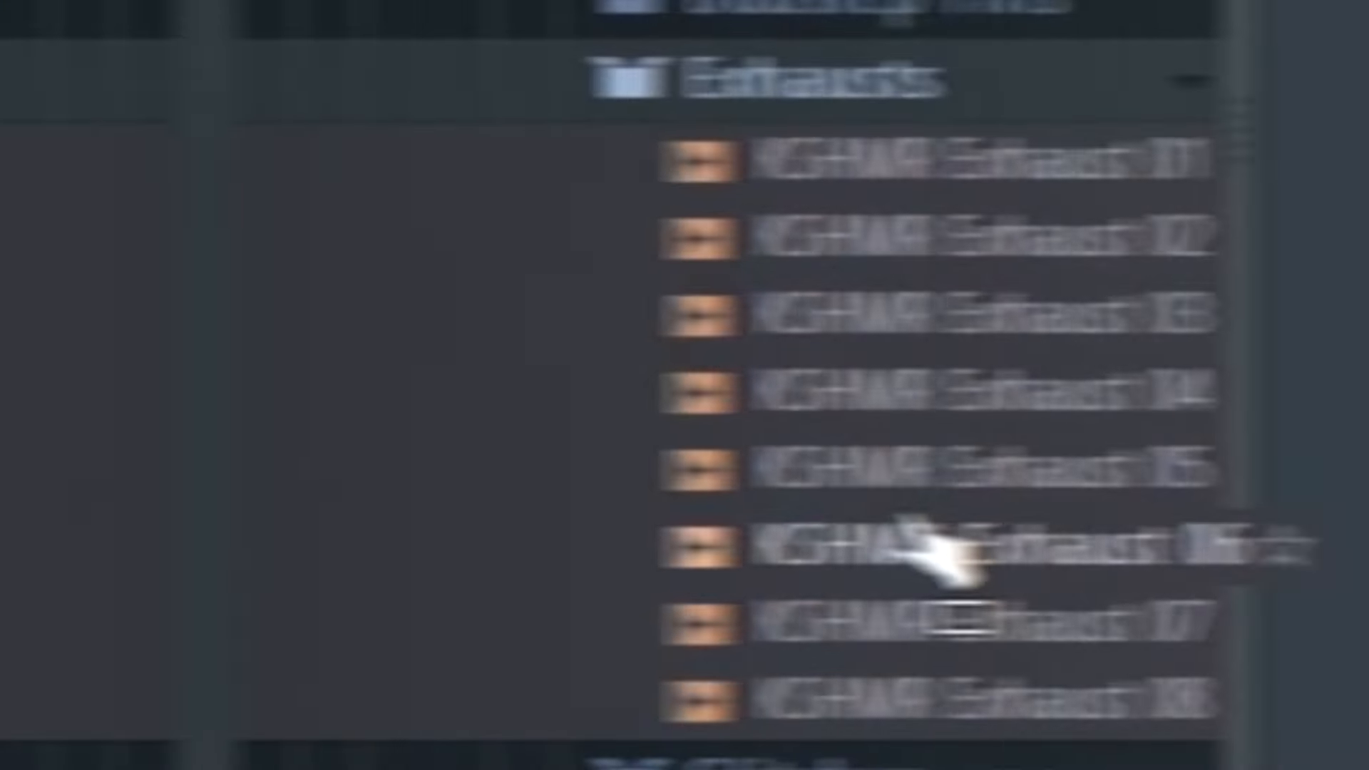
Step: Place the KSHMR Exhaust 06 sample on Track 13 at bar 9, lower its volume and play it
{"action": "left_click_drag", "start_coordinate": [932, 549], "coordinate": [560, 587]}
{"action": "double_click", "coordinate": [706, 586]}
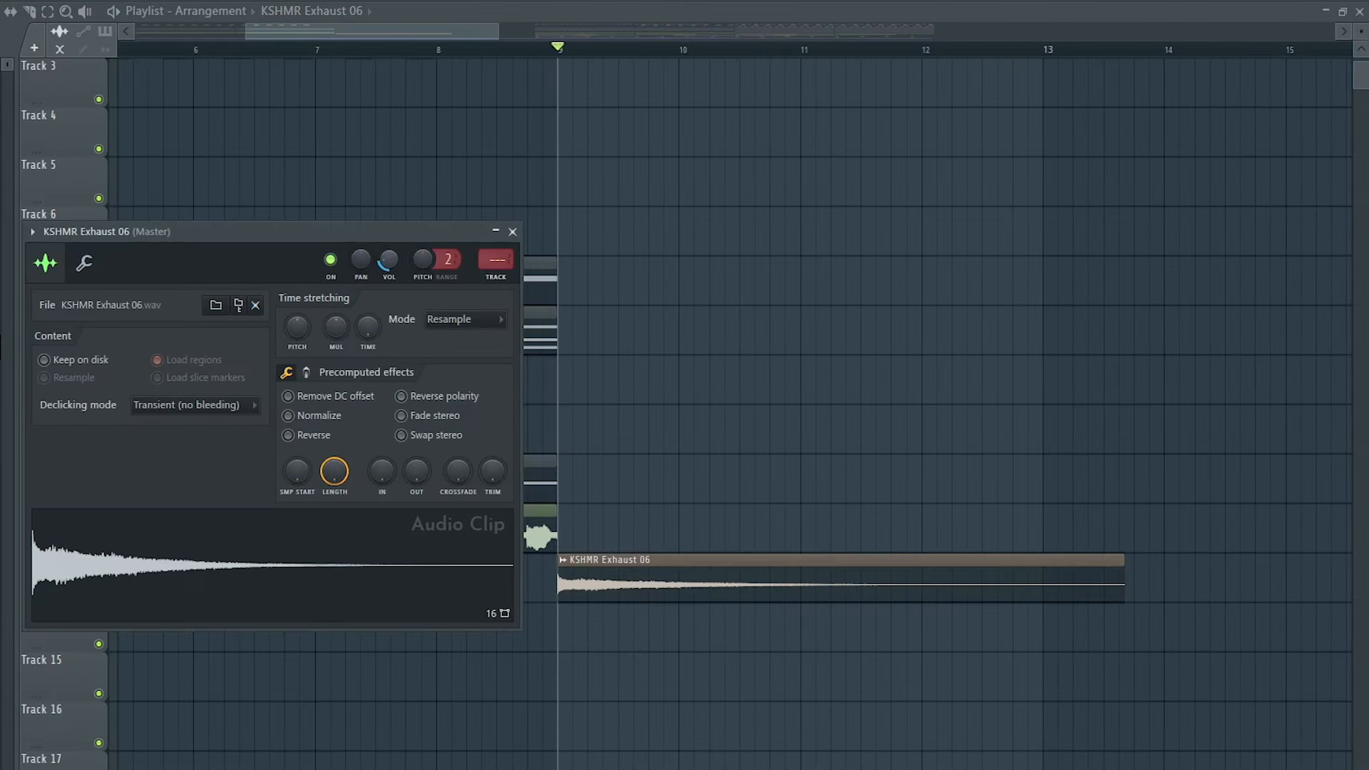
{"action": "key", "text": "space"}
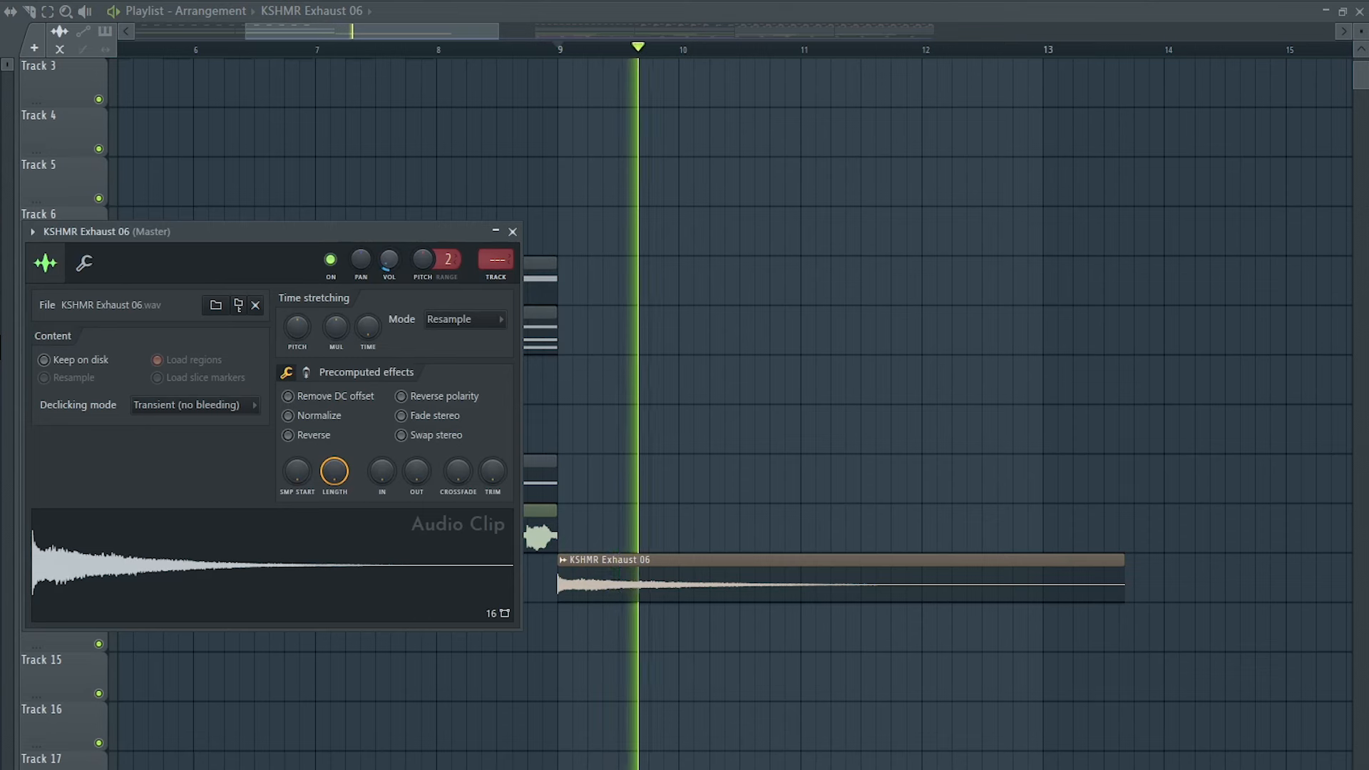
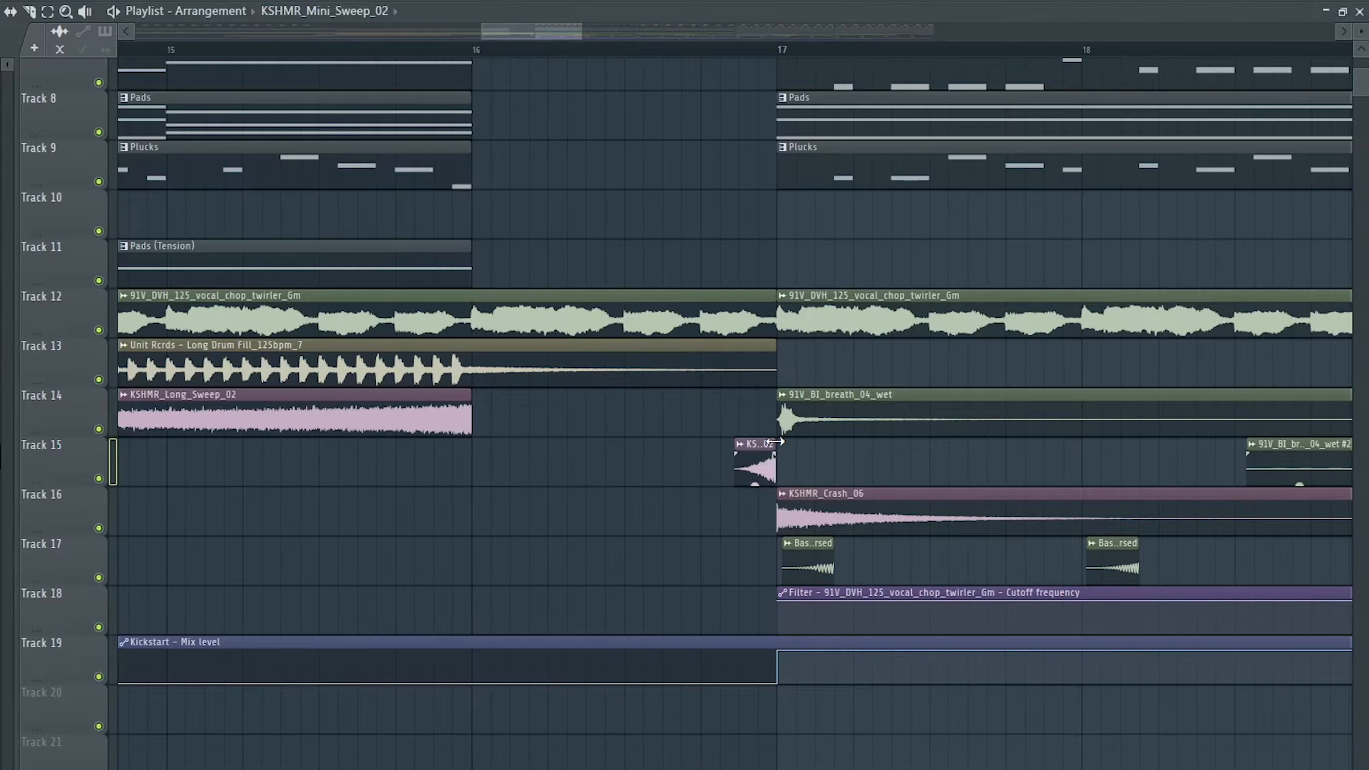
Step: Open the KSHMR_Mini_Sweep_02 clip's settings just before bar 17 and play the transition
{"action": "double_click", "coordinate": [744, 469]}
{"action": "key", "text": "space"}
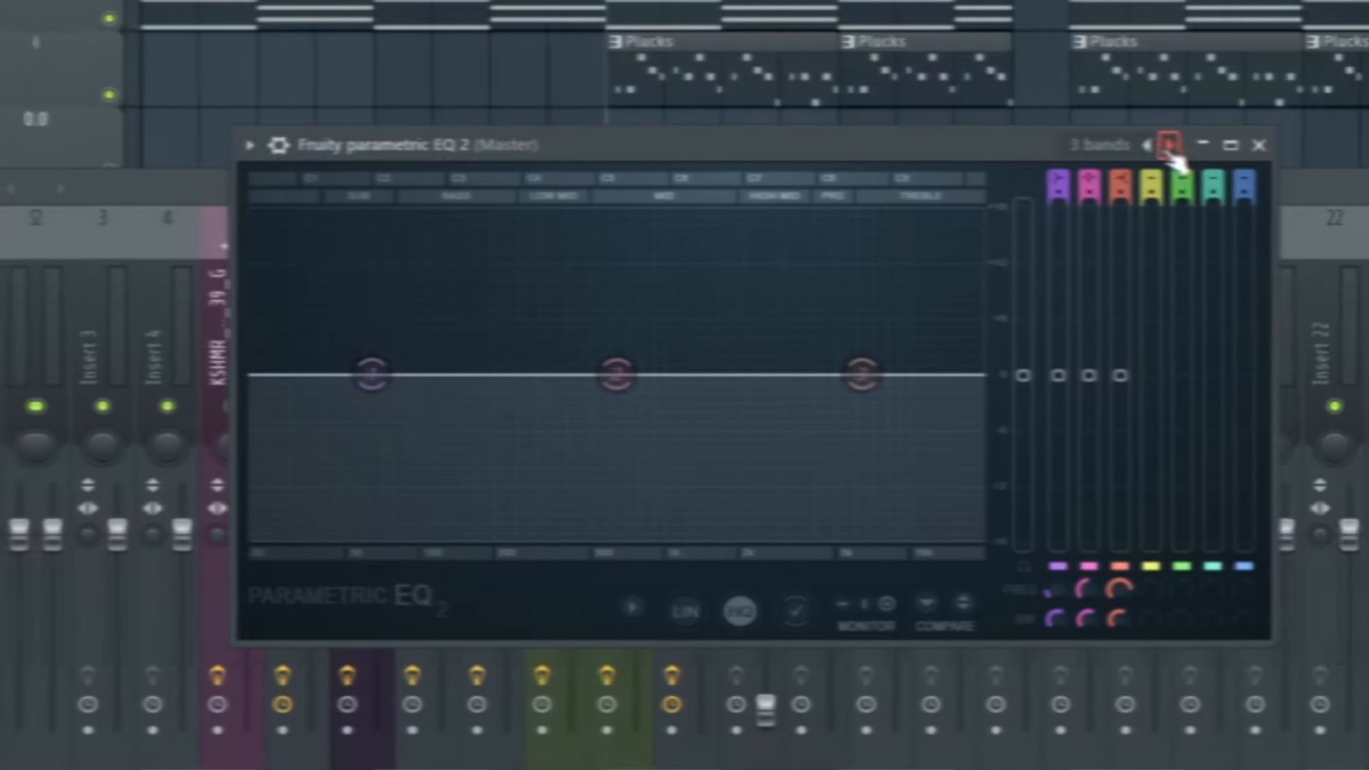
Step: Load the 20Hz + 18kHz cut preset on the master EQ and automate band 1 frequency, rising to bar 16 and dropping by bar 17
{"action": "left_click", "coordinate": [1170, 146]}
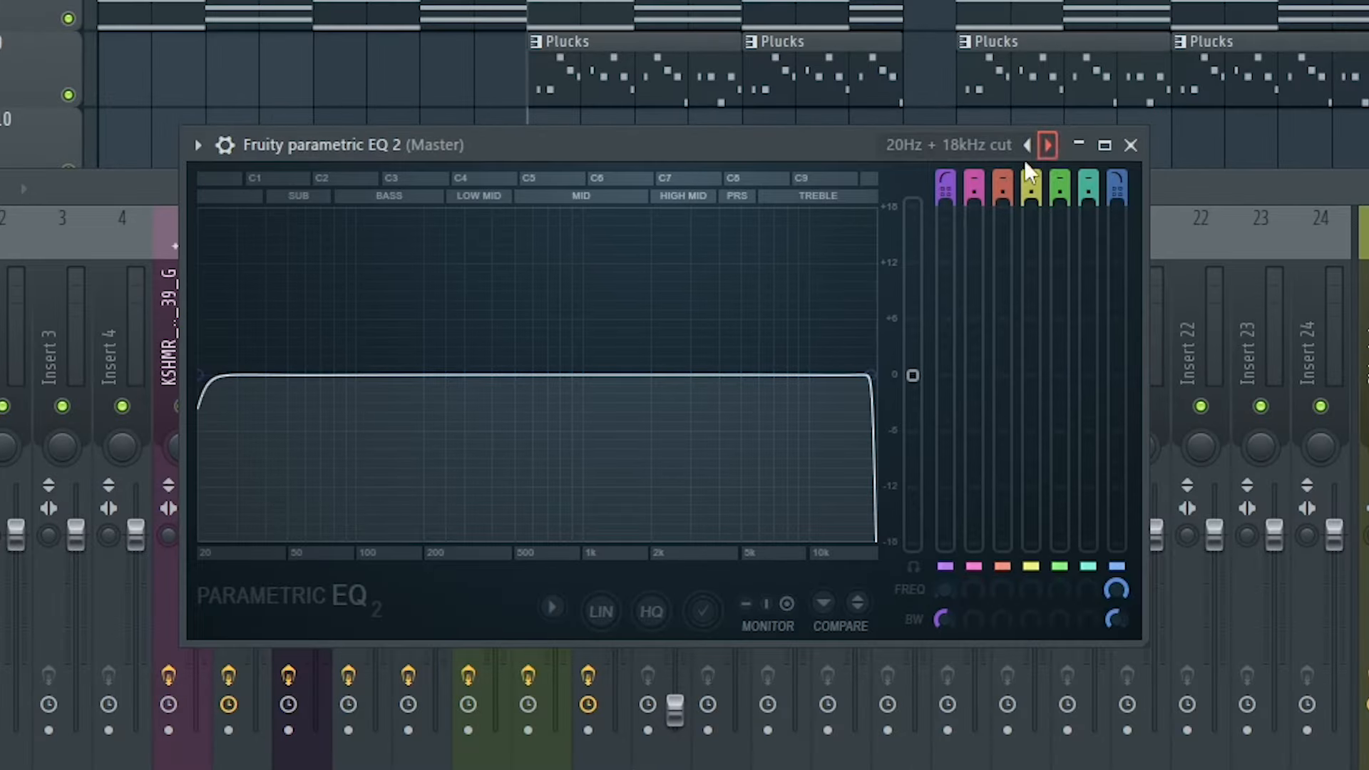
{"action": "right_click", "coordinate": [1058, 602]}
{"action": "left_click", "coordinate": [1070, 753]}
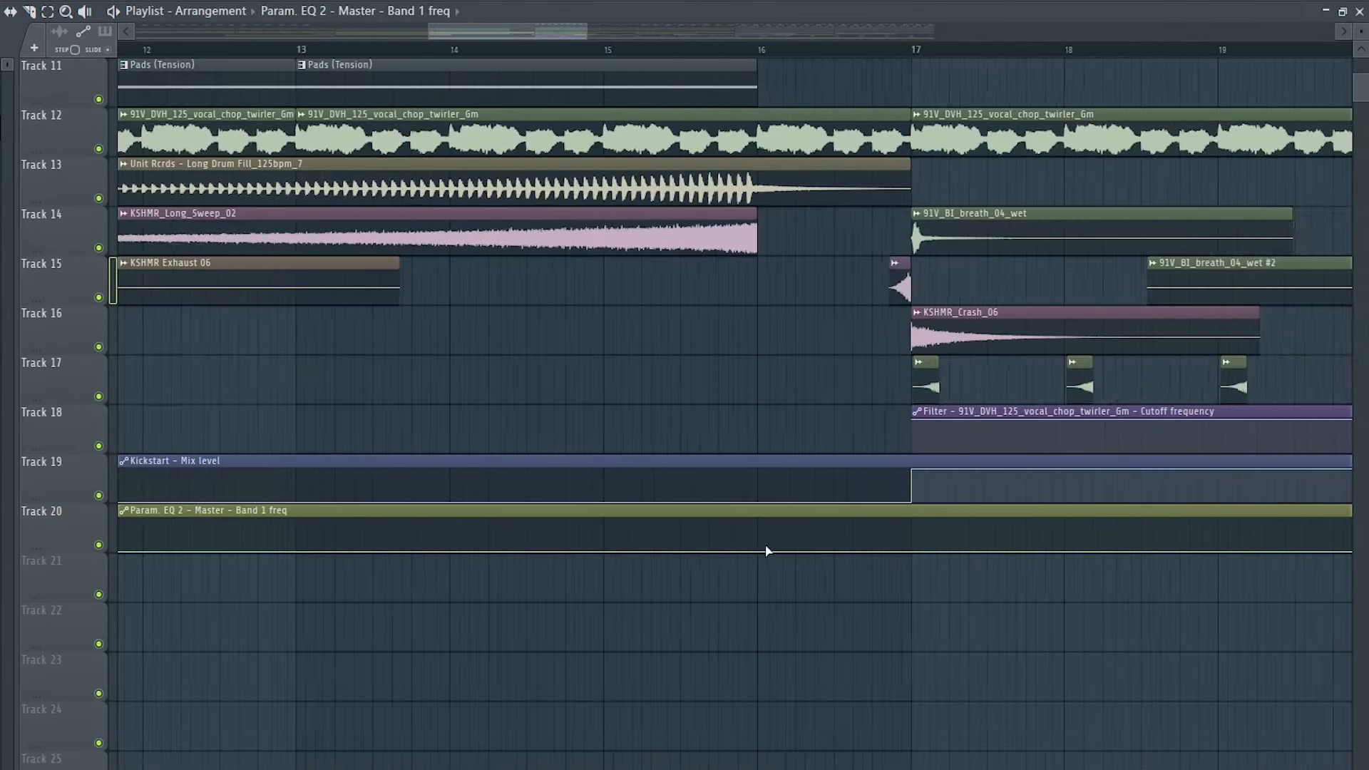
{"action": "left_click", "coordinate": [948, 551]}
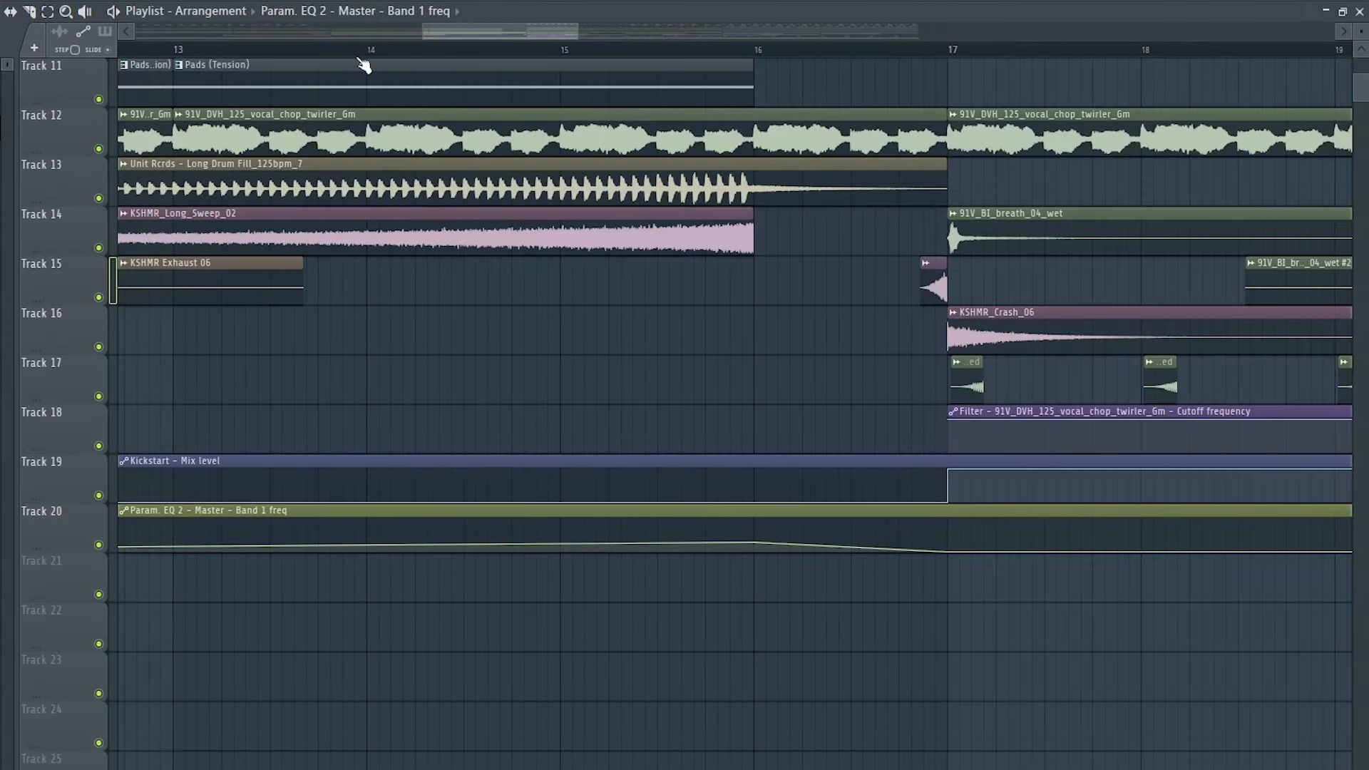
{"action": "key", "text": "space"}
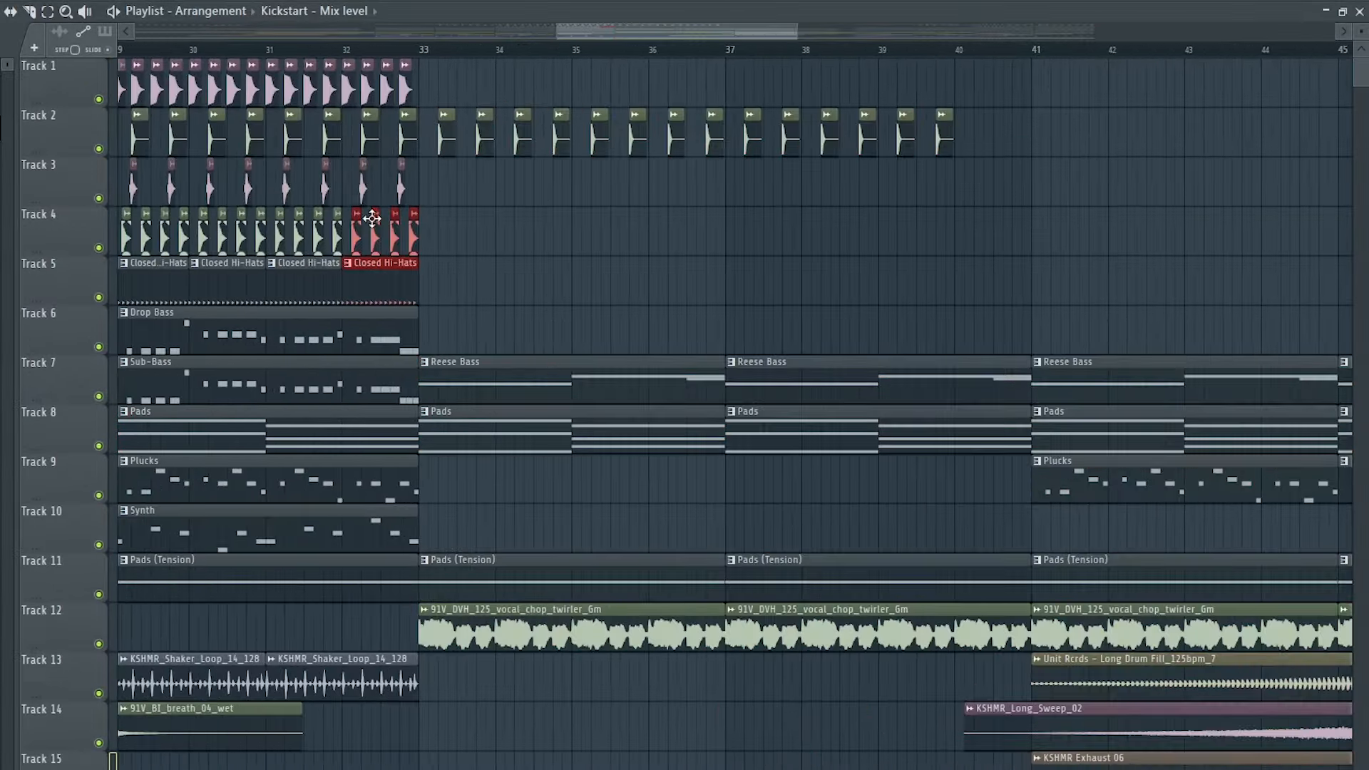
Step: Repeat the one-bar Track 4 hits and Closed Hi-Hats from bar 33 up to bar 41
{"action": "key", "text": "ctrl+b"}
{"action": "key", "text": "ctrl+b"}
{"action": "key", "text": "ctrl+b"}
{"action": "key", "text": "ctrl+b"}
{"action": "key", "text": "ctrl+b"}
{"action": "key", "text": "ctrl+b"}
{"action": "key", "text": "ctrl+b"}
{"action": "key", "text": "ctrl+b"}
Step: Fill bars 33 to 41 with Plucks clips and bars 41 to 48 with Synth clips
{"action": "left_click", "coordinate": [400, 465]}
{"action": "key", "text": "ctrl+b"}
{"action": "key", "text": "ctrl+b"}
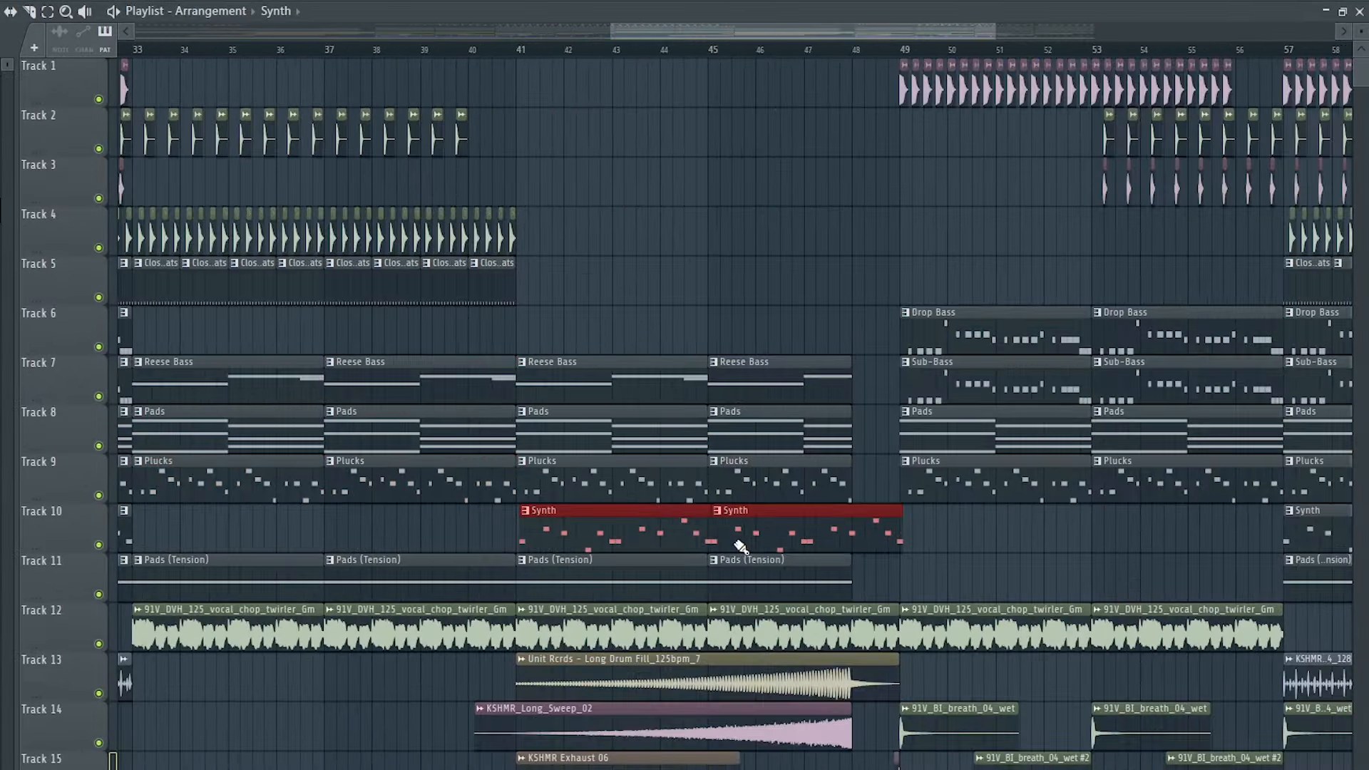
{"action": "scroll", "coordinate": [742, 546], "scroll_direction": "up", "scroll_amount": 2, "text": "ctrl"}
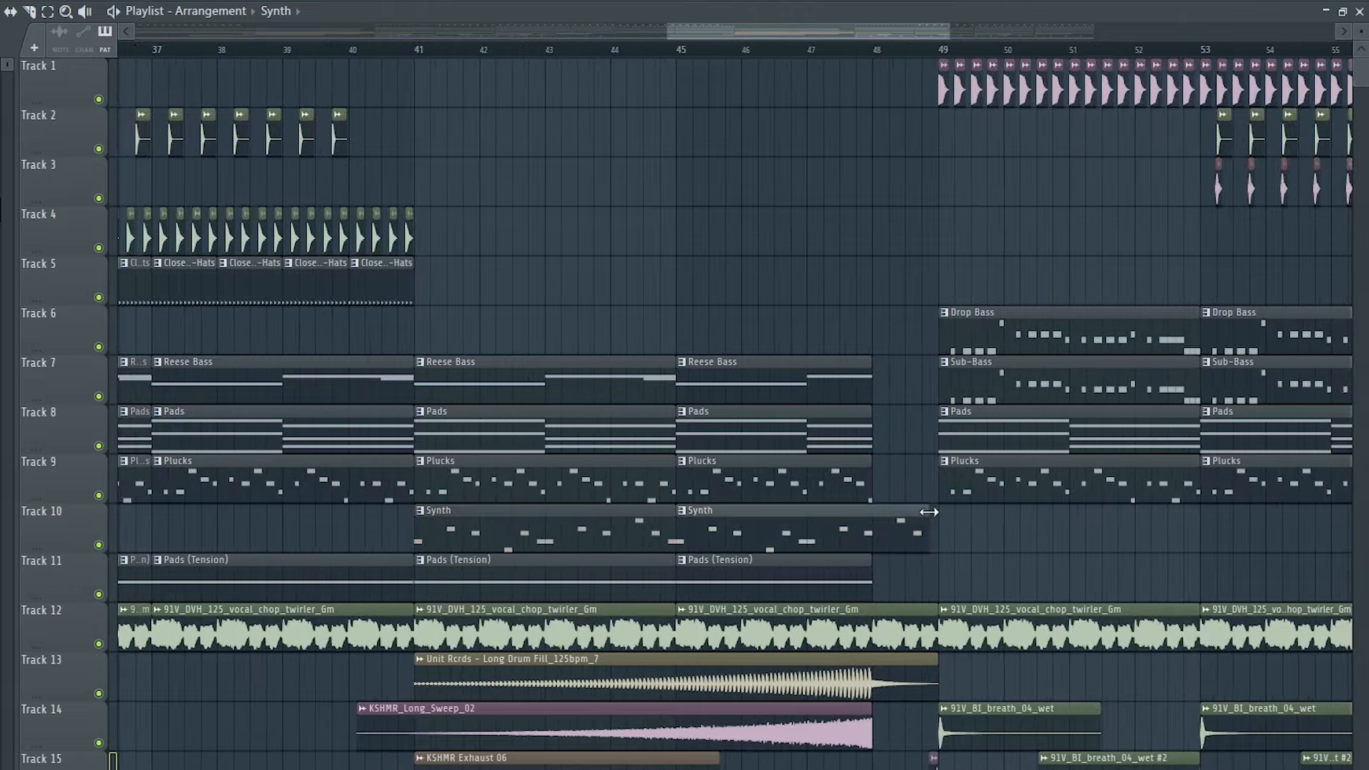
Step: Copy the Track 4 hits and Closed Hi-Hats from bars 57–61 to bars 53–57
{"action": "left_click_drag", "start_coordinate": [961, 282], "coordinate": [1181, 241]}
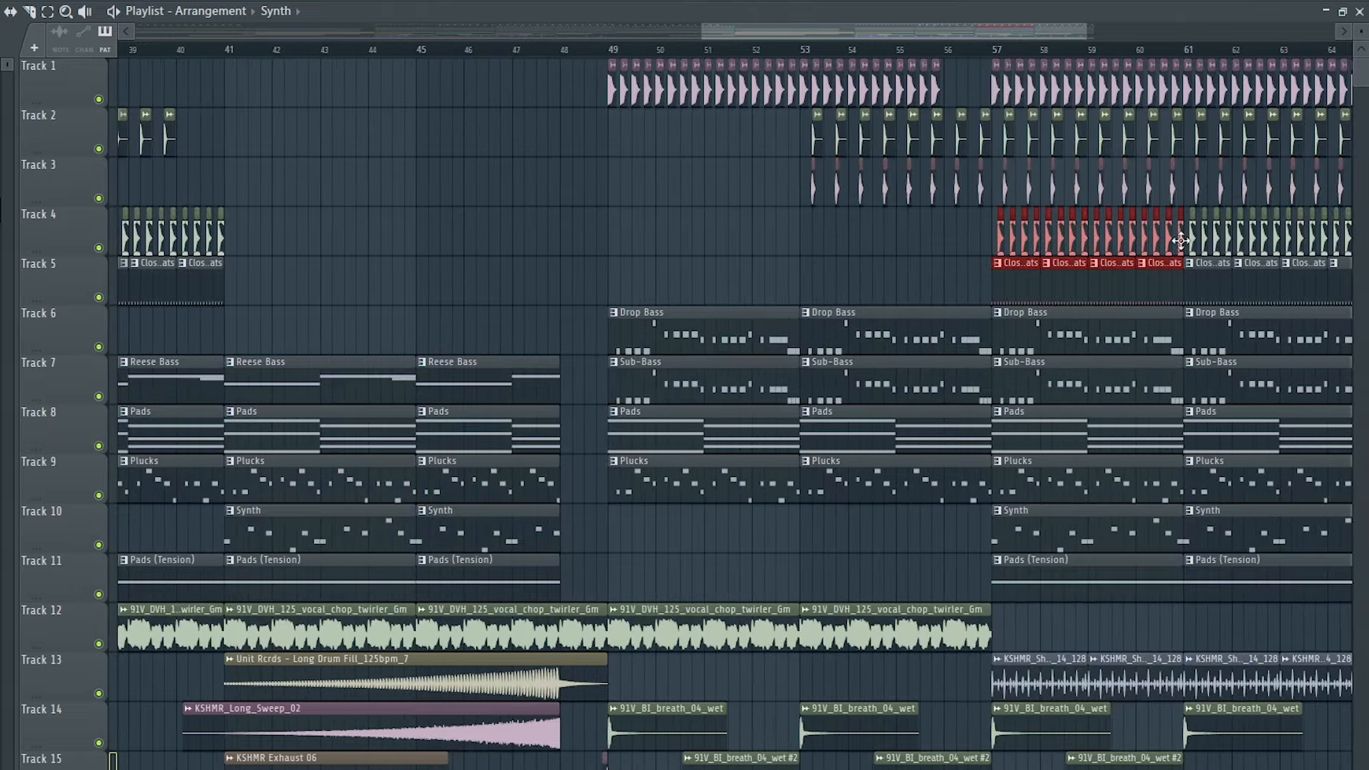
{"action": "key", "text": "ctrl+b"}
{"action": "left_click_drag", "start_coordinate": [1072, 294], "coordinate": [684, 303]}
{"action": "scroll", "coordinate": [683, 301], "scroll_direction": "up", "scroll_amount": 3, "text": "ctrl"}
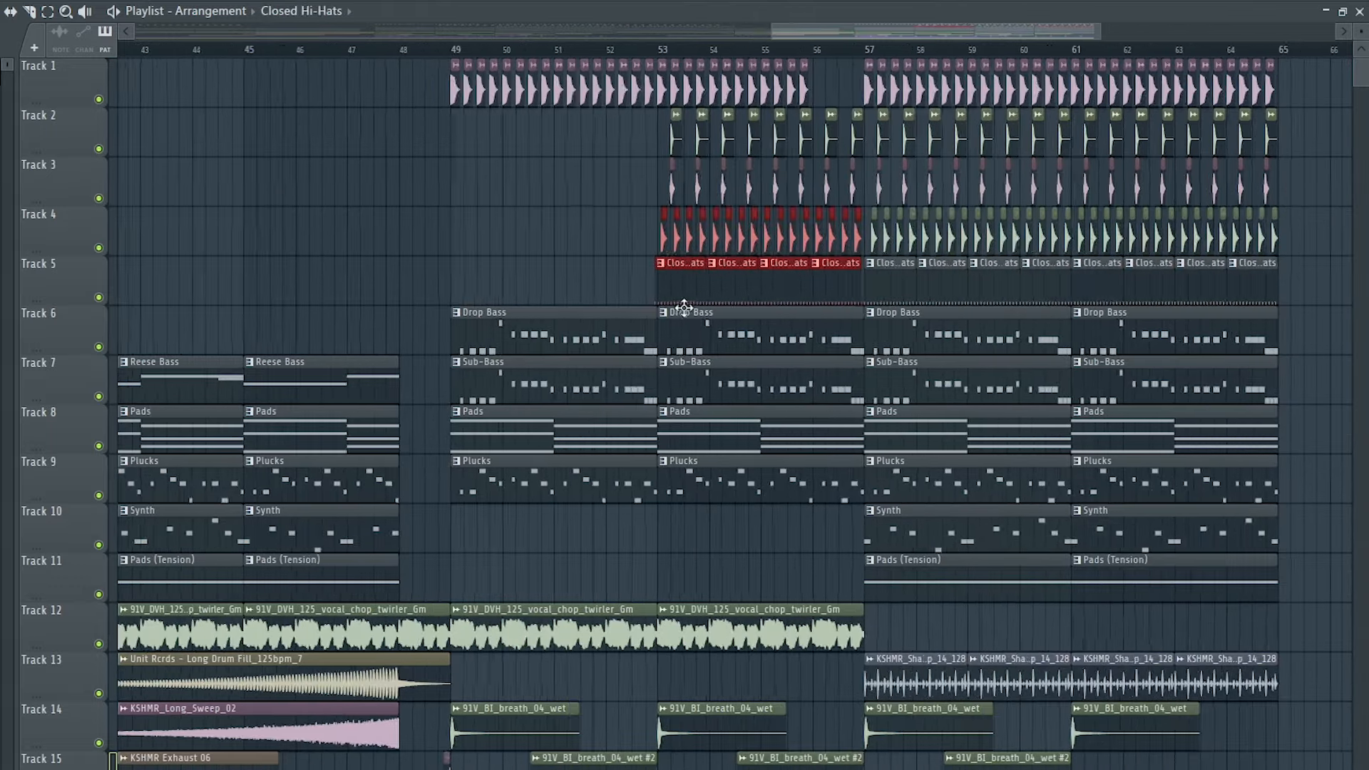
Step: Add two KSHMR_Shaker_Loop_14_128 clips on Track 13 from bar 53 to bar 57
{"action": "scroll", "coordinate": [683, 299], "scroll_direction": "down", "scroll_amount": 2, "text": "ctrl"}
{"action": "scroll", "coordinate": [683, 299], "scroll_direction": "down", "scroll_amount": 2}
{"action": "left_click", "coordinate": [941, 583]}
{"action": "left_click_drag", "start_coordinate": [663, 584], "coordinate": [895, 579]}
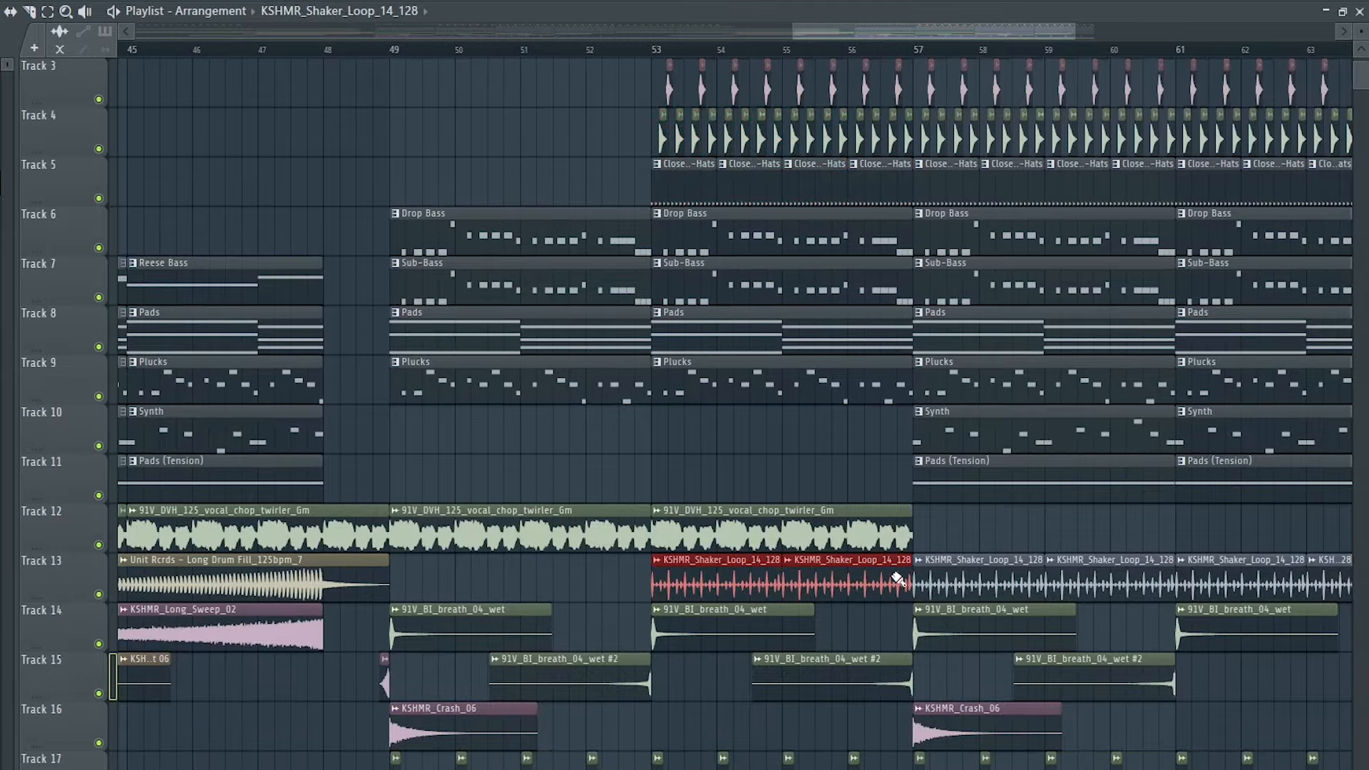
Step: Copy the shaker loops and the drum clips on Tracks 2 to 5 from bars 53–57 to bars 49–53
{"action": "left_click_drag", "start_coordinate": [616, 581], "coordinate": [832, 571], "text": "ctrl"}
{"action": "scroll", "coordinate": [831, 554], "scroll_direction": "up", "scroll_amount": 2}
{"action": "left_click_drag", "start_coordinate": [608, 281], "coordinate": [910, 139], "text": "ctrl+shift"}
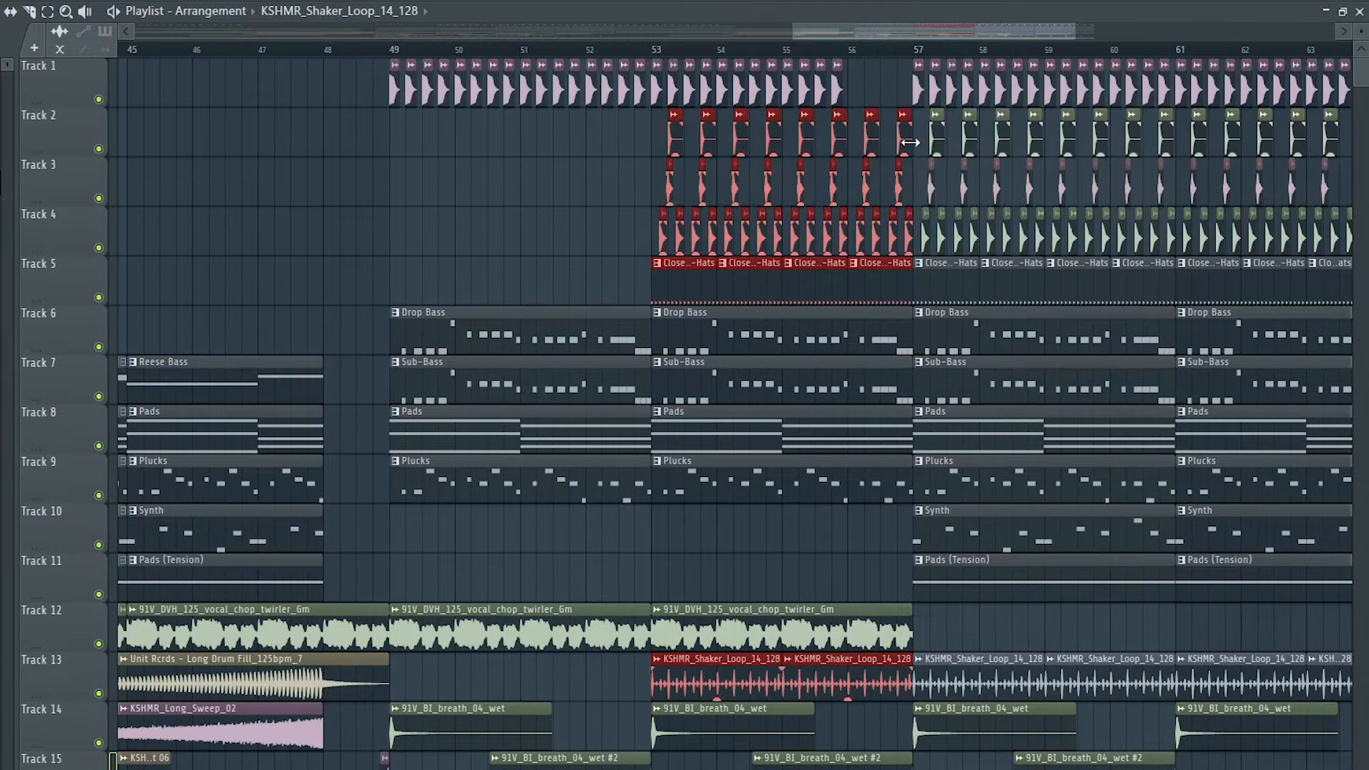
{"action": "key", "text": "ctrl+b"}
{"action": "left_click_drag", "start_coordinate": [954, 291], "coordinate": [437, 294]}
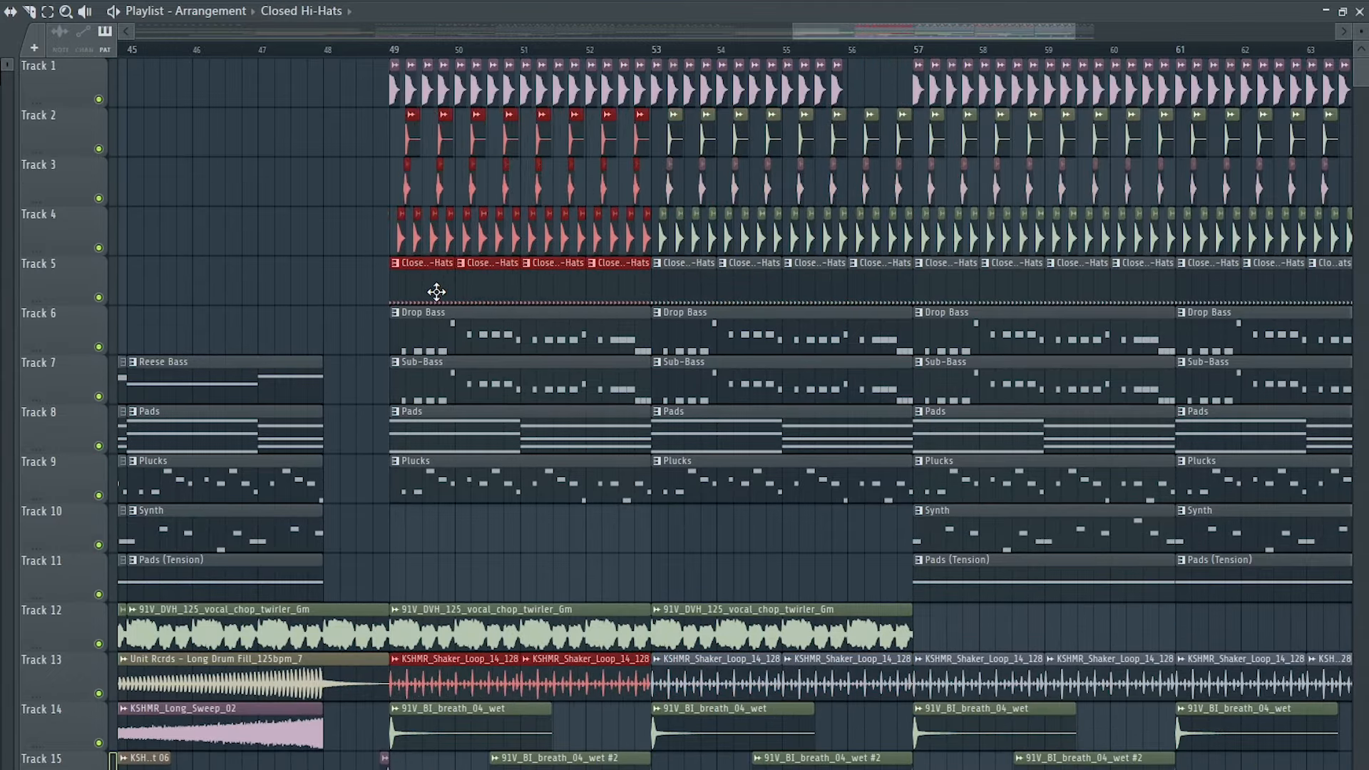
{"action": "left_click", "coordinate": [355, 287], "text": "ctrl"}
Step: Add two Synth clips on Track 10 to cover bars 49 to 57
{"action": "scroll", "coordinate": [351, 299], "scroll_direction": "down", "scroll_amount": 2}
{"action": "scroll", "coordinate": [342, 357], "scroll_direction": "up", "scroll_amount": 2}
{"action": "left_click", "coordinate": [307, 529]}
{"action": "mouse_move", "coordinate": [399, 539]}
{"action": "left_mouse_down"}
{"action": "mouse_move", "coordinate": [763, 568]}
{"action": "mouse_move", "coordinate": [748, 570]}
{"action": "left_mouse_up"}
Step: Move the two vocal chop clips on Track 12 from bar 49 to start at bar 57
{"action": "scroll", "coordinate": [784, 575], "scroll_direction": "down", "scroll_amount": 1}
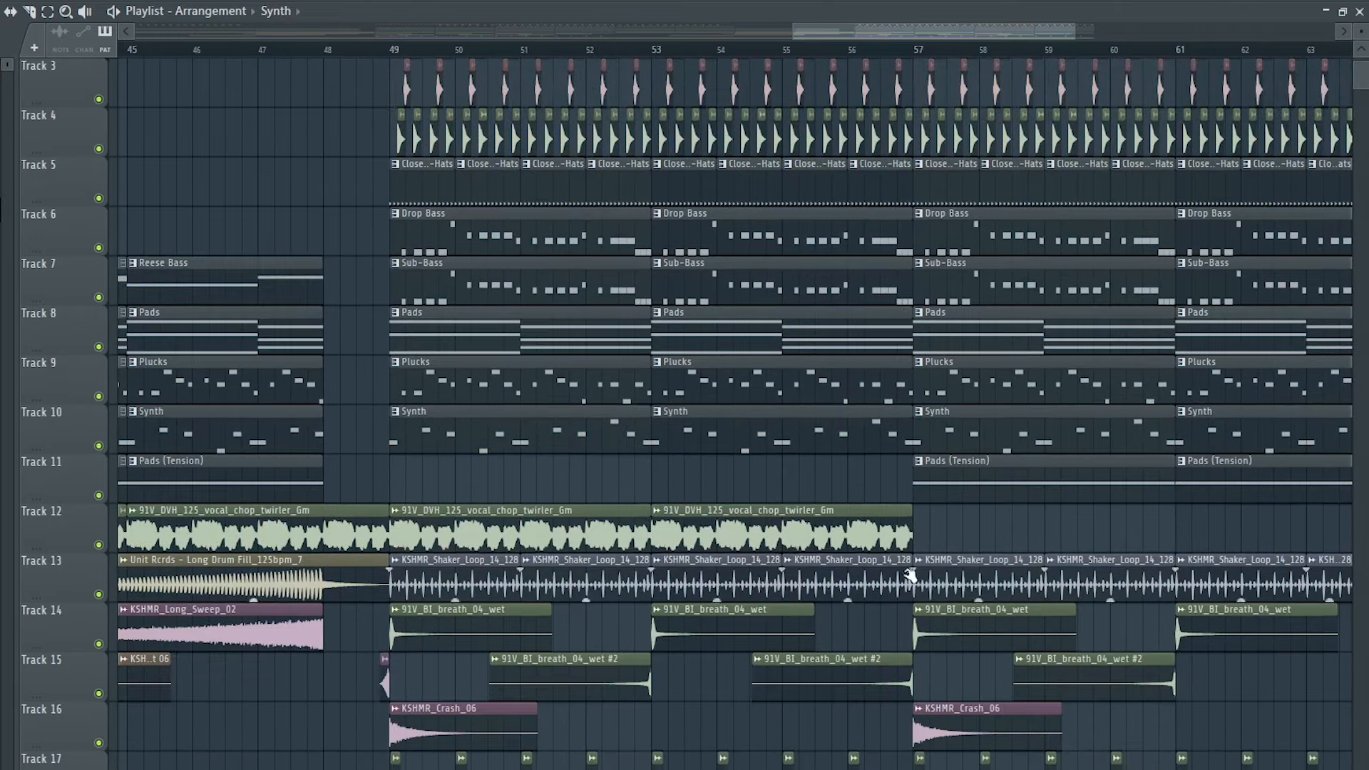
{"action": "mouse_move", "coordinate": [927, 538]}
{"action": "left_mouse_down", "text": "ctrl"}
{"action": "mouse_move", "coordinate": [499, 532]}
{"action": "mouse_move", "coordinate": [1020, 531]}
{"action": "left_mouse_up", "text": "ctrl"}
{"action": "scroll", "coordinate": [885, 527], "scroll_direction": "right", "scroll_amount": 3}
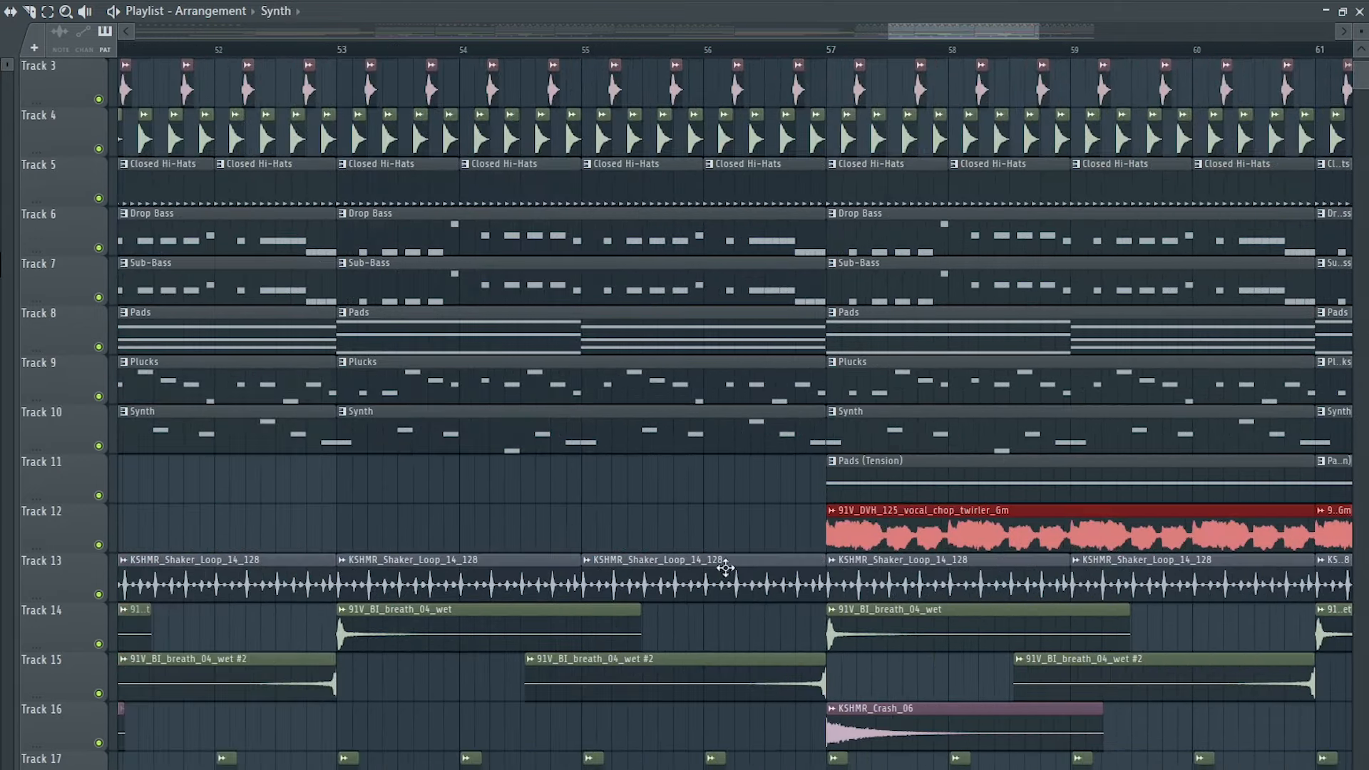
Step: Move the vocal chop's filter cutoff automation clip on Track 18 to about bar 57
{"action": "scroll", "coordinate": [725, 565], "scroll_direction": "down", "scroll_amount": 5}
{"action": "scroll", "coordinate": [630, 598], "scroll_direction": "down", "scroll_amount": 2}
{"action": "left_click_drag", "start_coordinate": [473, 563], "coordinate": [922, 565]}
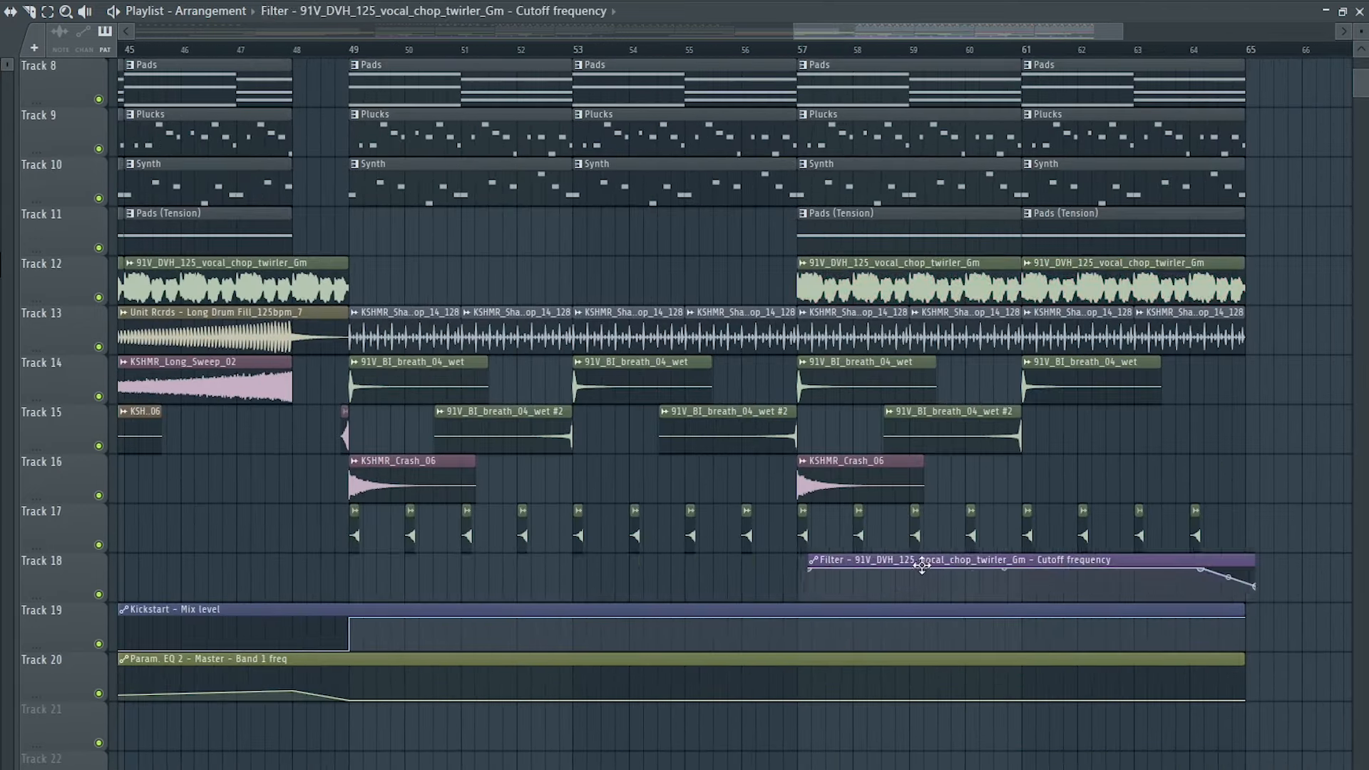